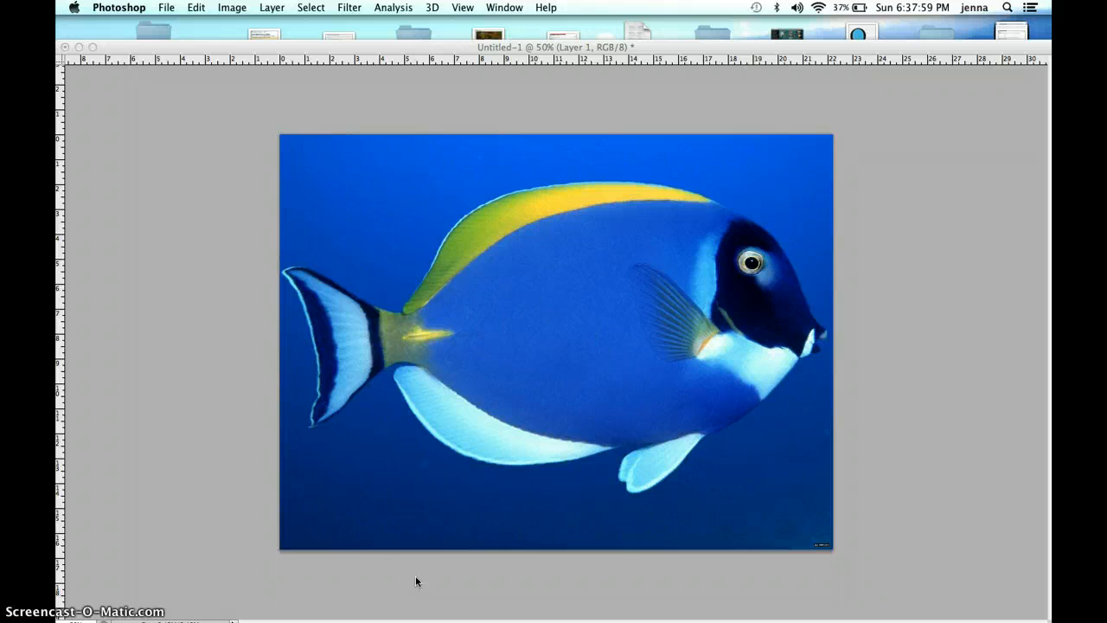
# Show the hidden tool and layer panels and choose the Elliptical Marquee tool.
pyautogui.press('Tab')
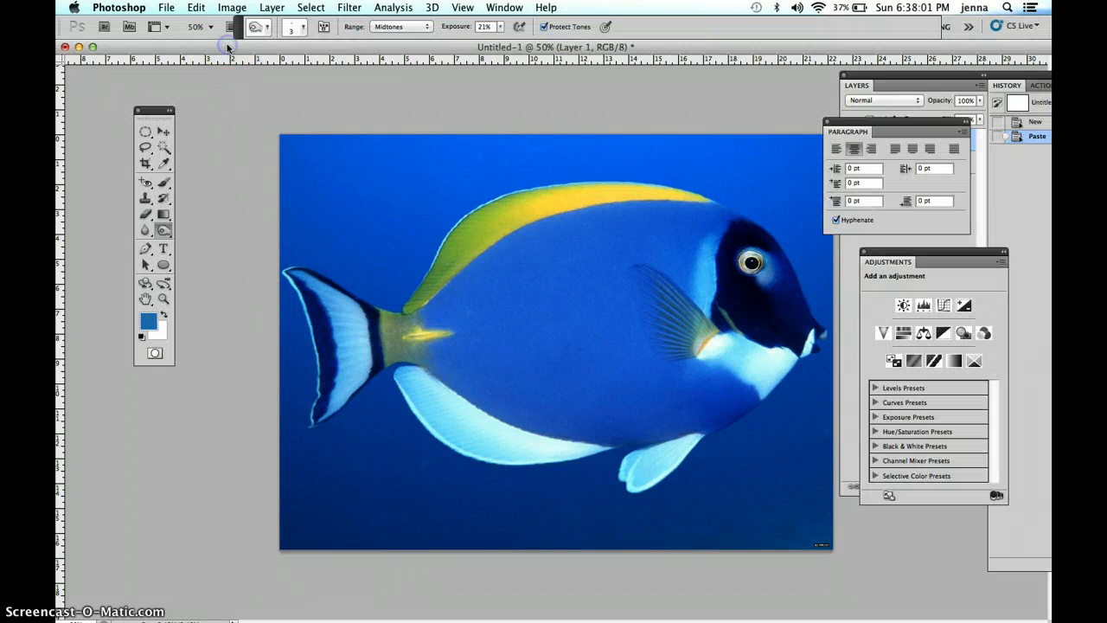
pyautogui.click(149, 132)
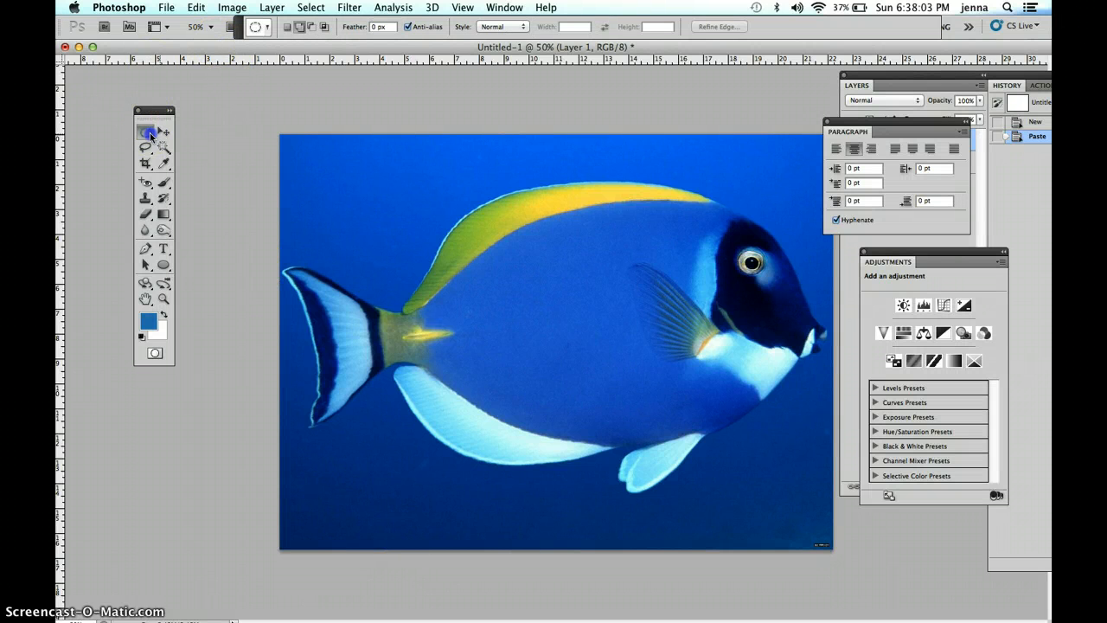
pyautogui.click(148, 132)
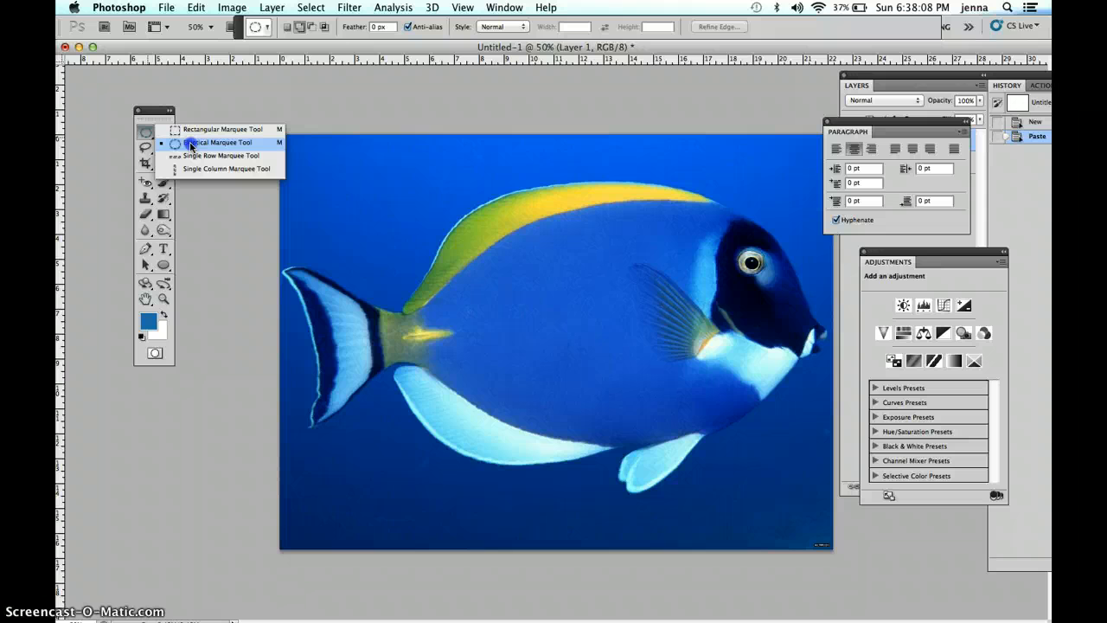
pyautogui.click(191, 143)
# Close the Paragraph and Adjustments panels and switch to the Magnetic Lasso tool.
pyautogui.click(147, 148)
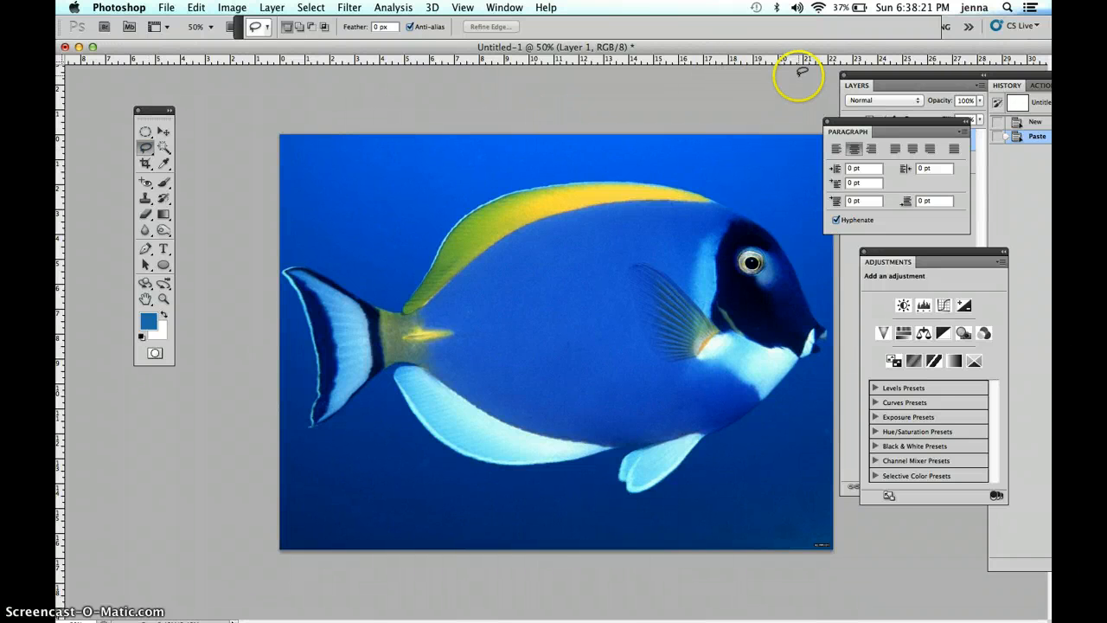
pyautogui.click(828, 122)
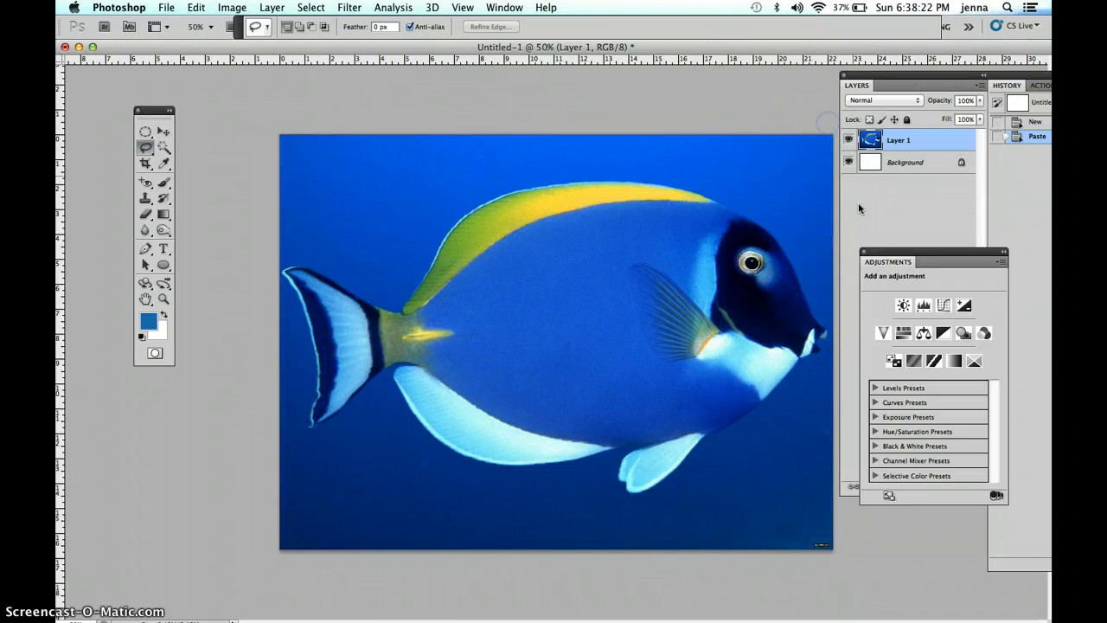
pyautogui.click(863, 252)
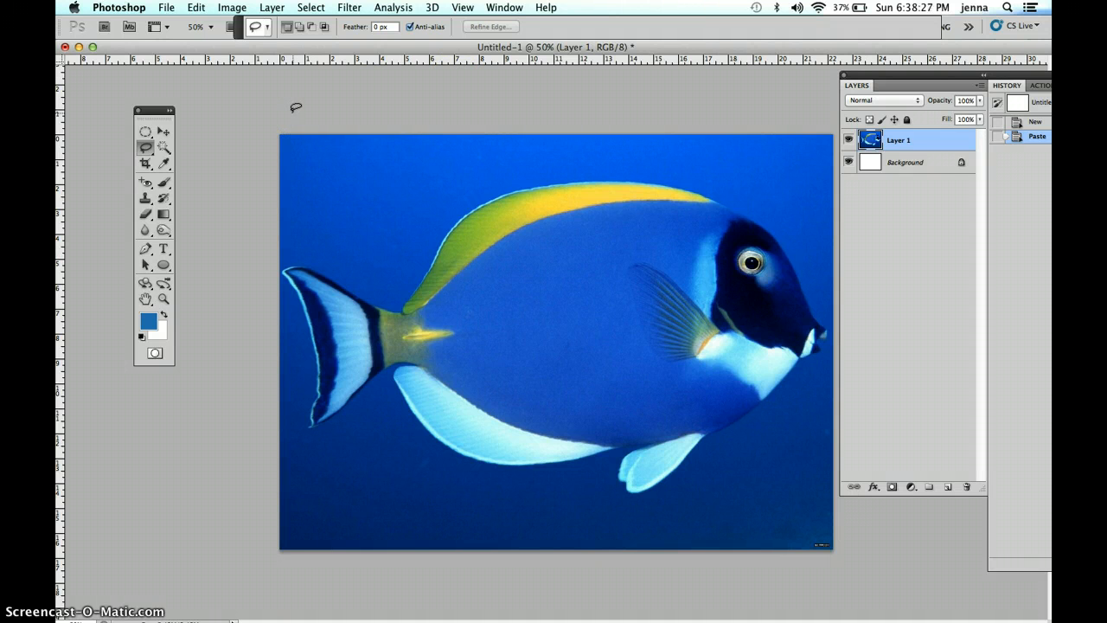
pyautogui.click(146, 150)
pyautogui.moveTo(146, 150); pyautogui.dragTo(206, 170)
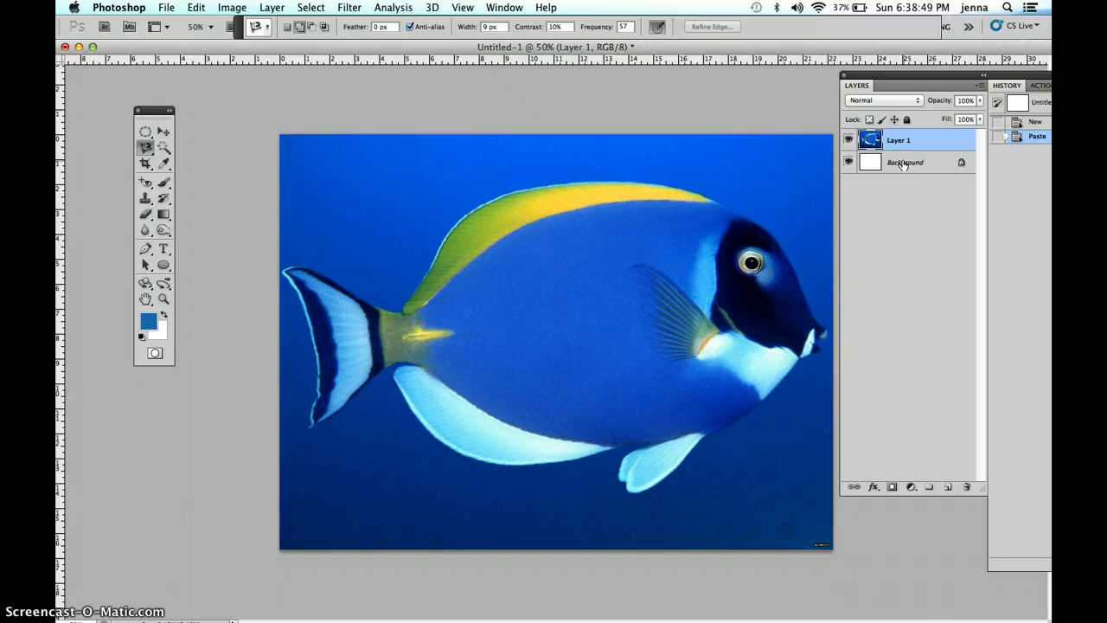
# Check the fish layer's visibility and delete the white Background layer beneath it.
pyautogui.click(871, 166)
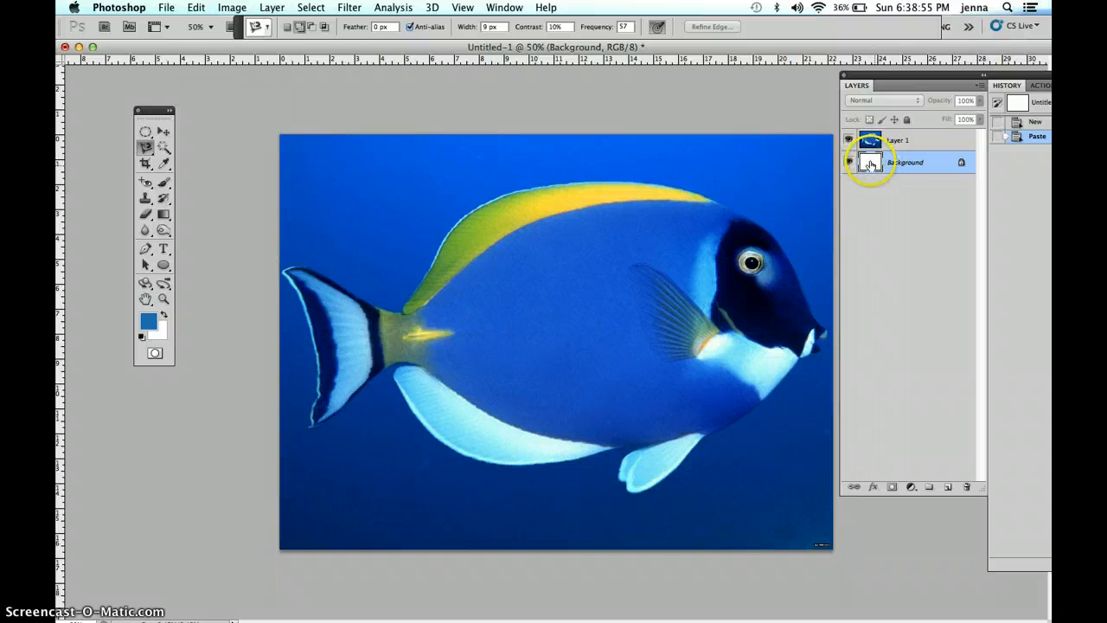
pyautogui.click(849, 140)
pyautogui.click(849, 140)
pyautogui.moveTo(905, 162); pyautogui.dragTo(968, 487)
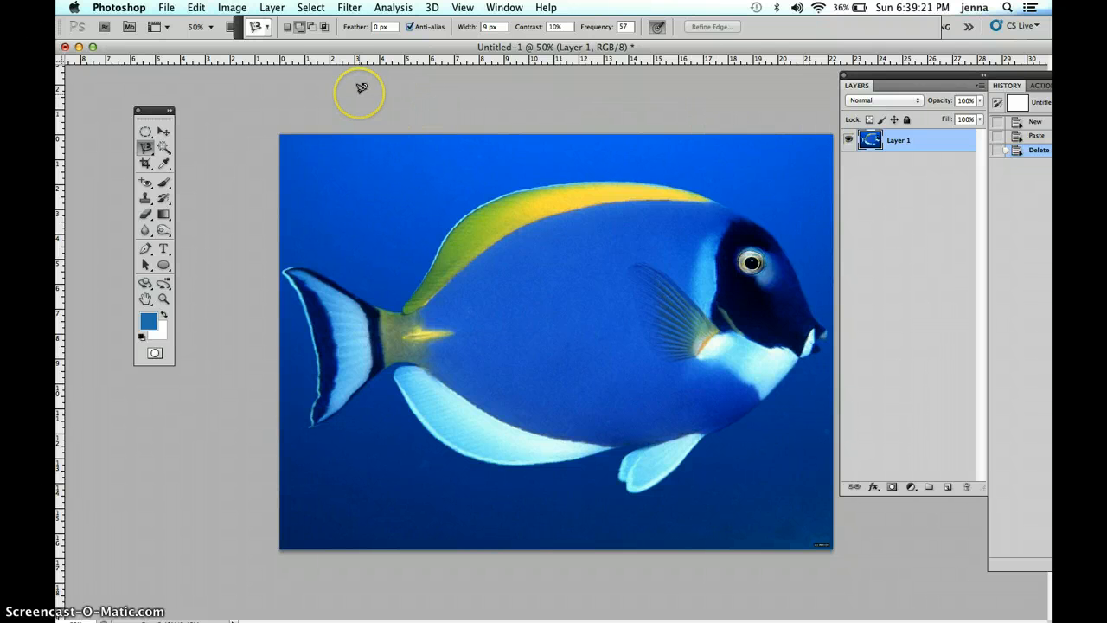
# Convert the fish layer into the document's background using Background From Layer.
pyautogui.click(272, 8)
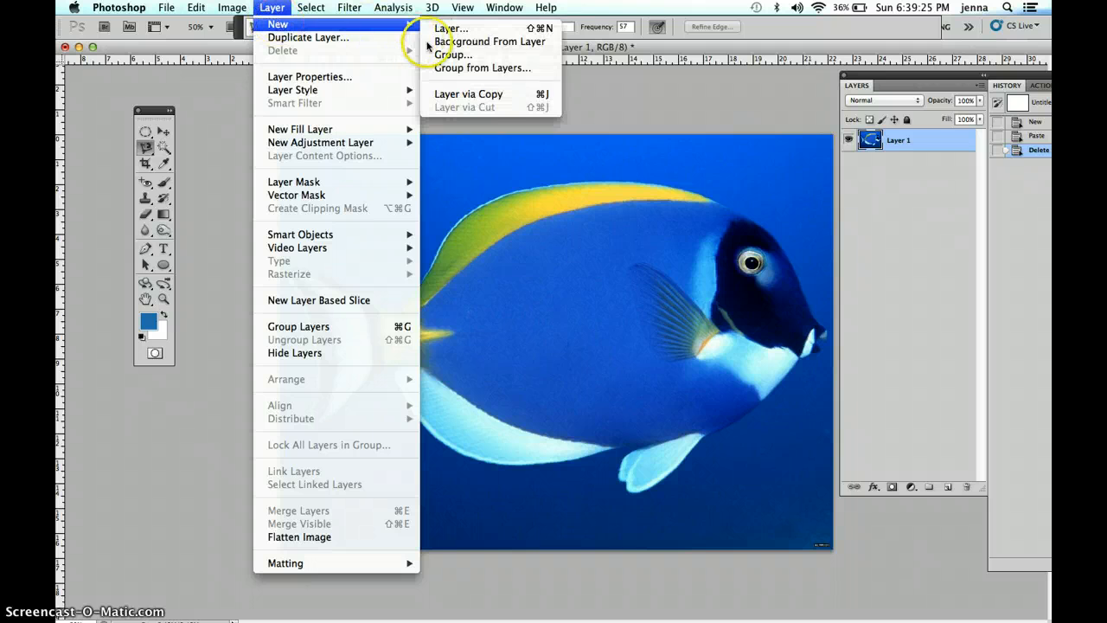
pyautogui.click(373, 12)
pyautogui.moveTo(271, 8)
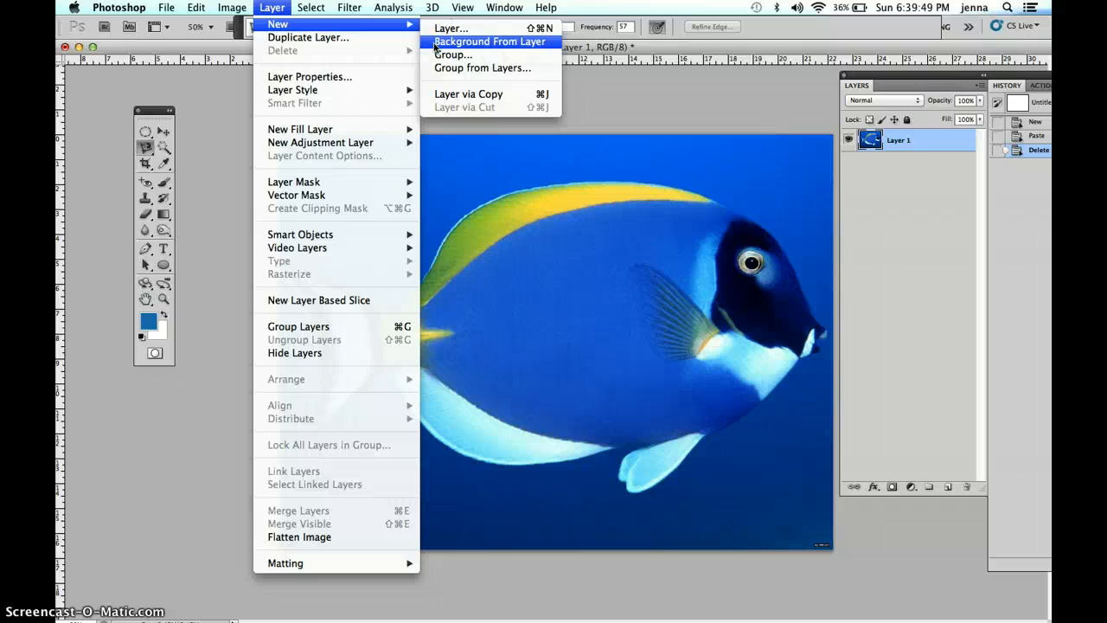
pyautogui.click(435, 43)
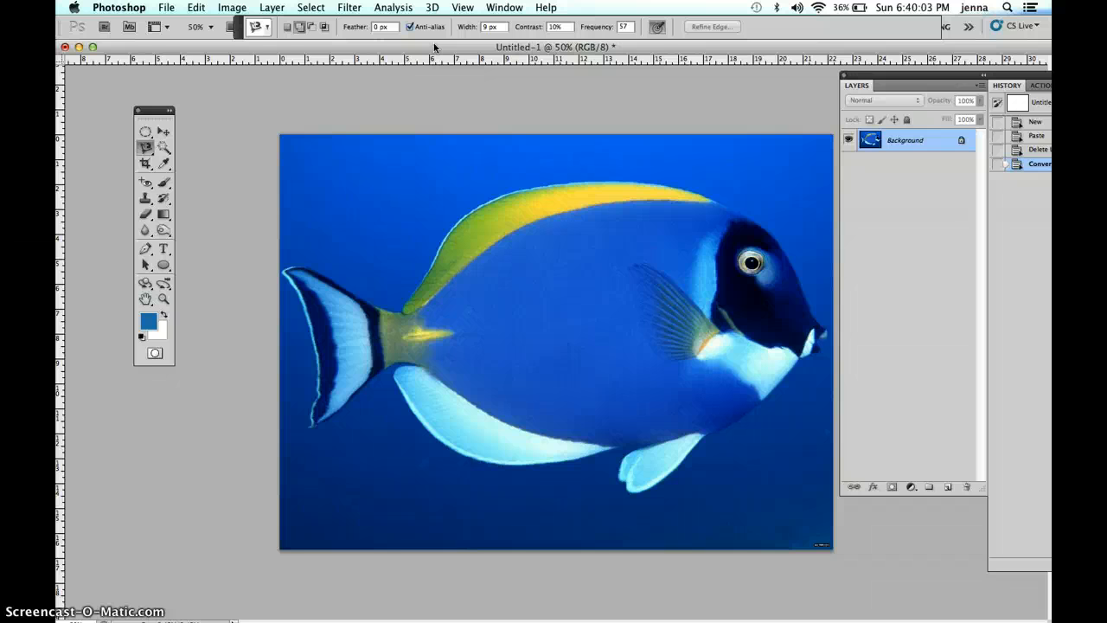
# Unlock the fish background by turning it into a regular layer named Layer 0.
pyautogui.click(733, 133)
pyautogui.doubleClick(945, 145)
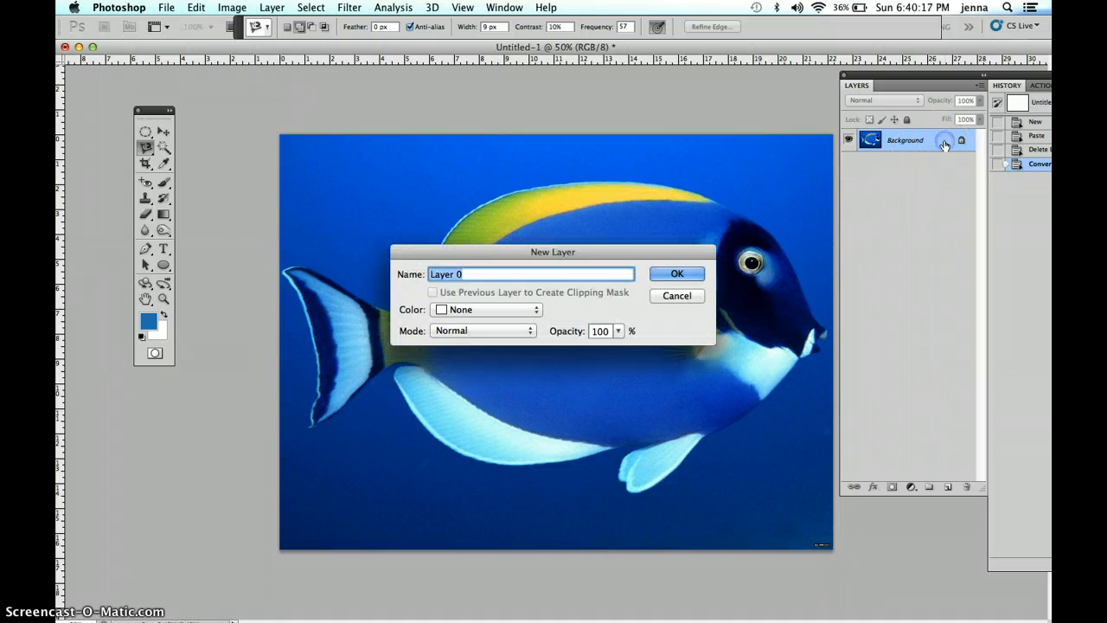
pyautogui.moveTo(630, 251); pyautogui.dragTo(604, 49)
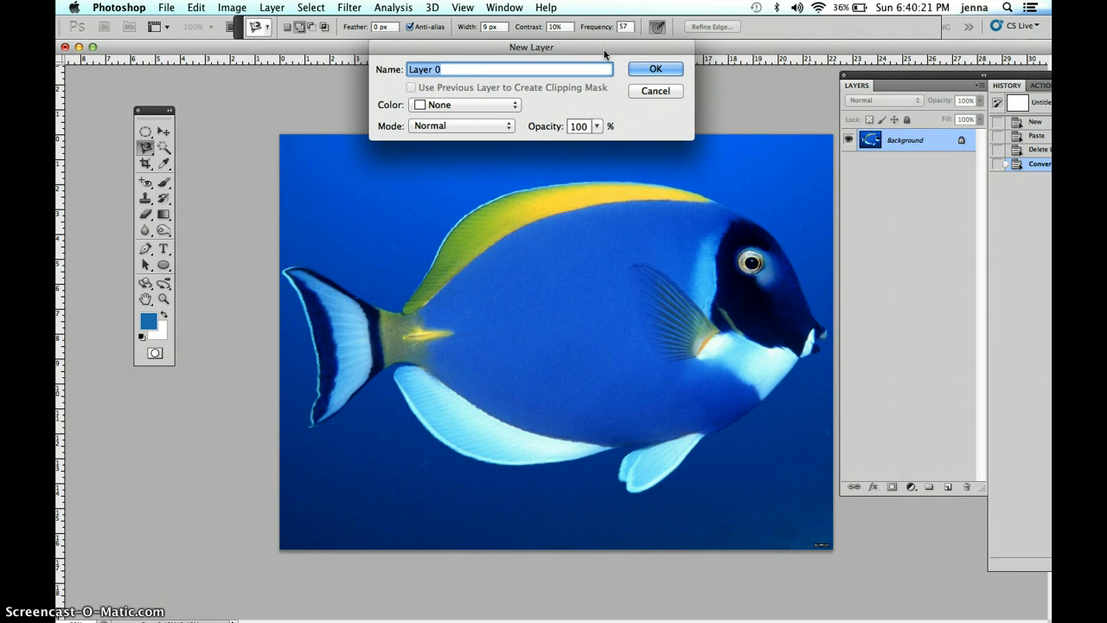
pyautogui.press('Return')
pyautogui.click(927, 156)
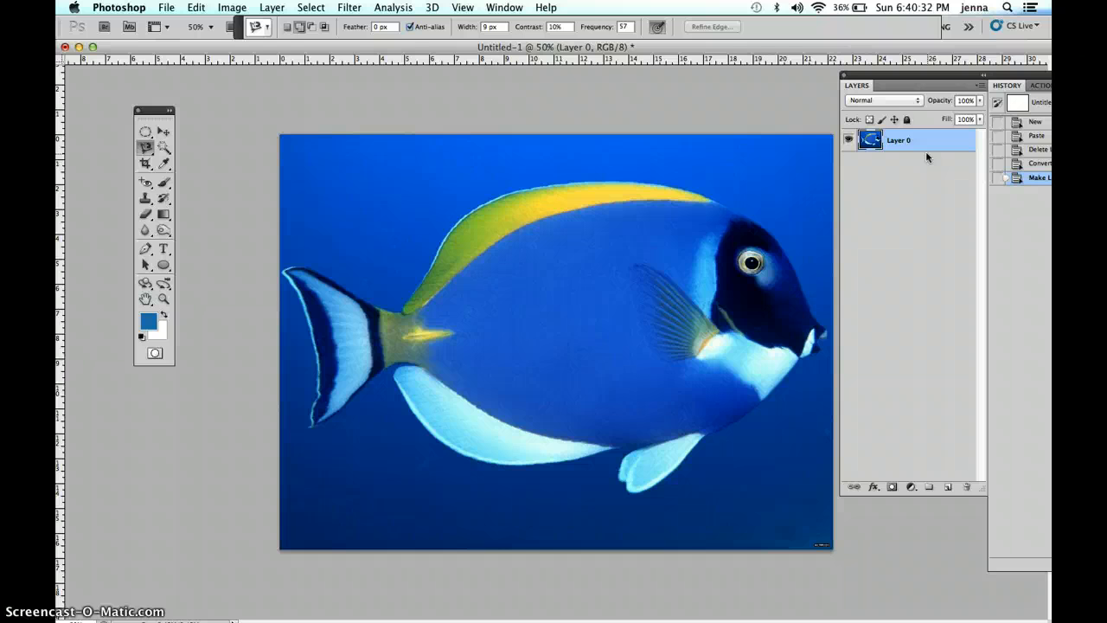
# Add a new layer with Layer 0 hidden, and fill it with white in Normal mode at 100% opacity.
pyautogui.click(946, 490)
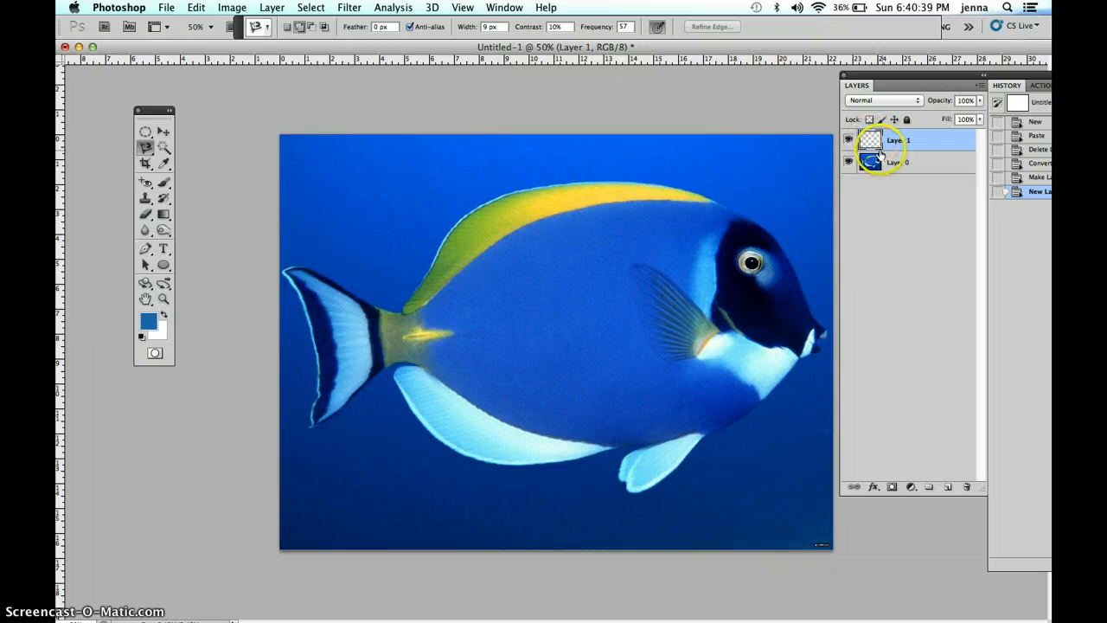
pyautogui.click(849, 162)
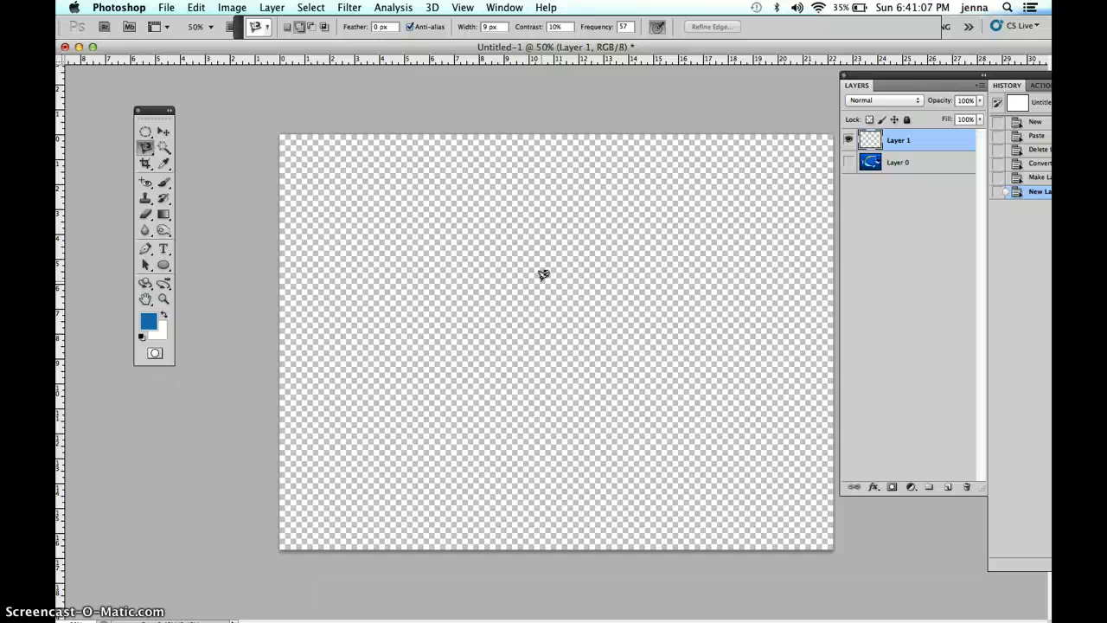
pyautogui.click(196, 8)
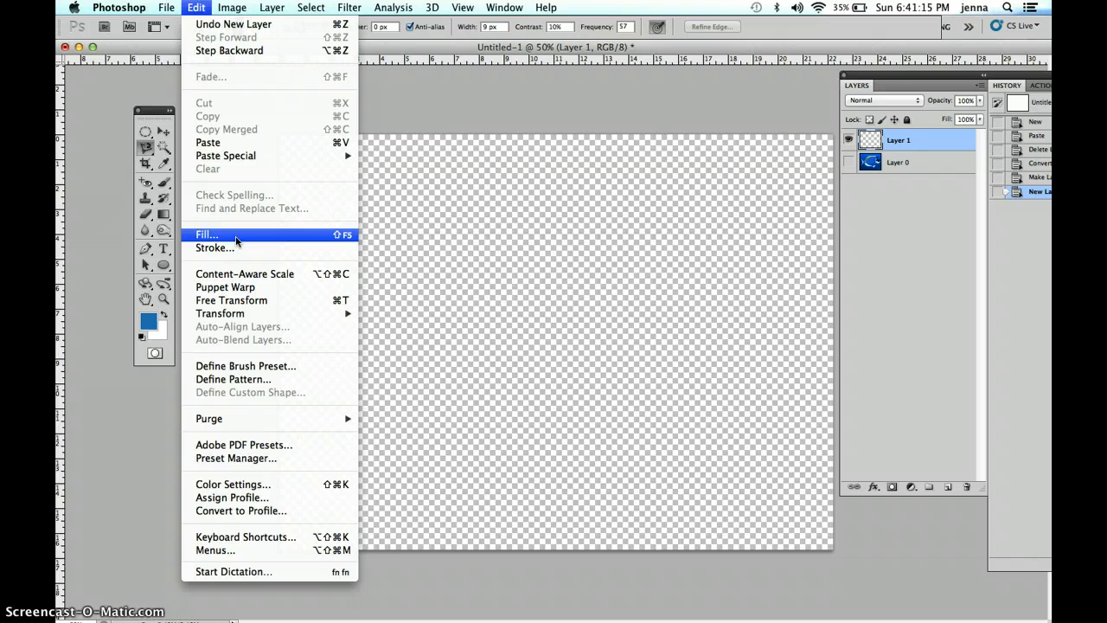
pyautogui.click(236, 237)
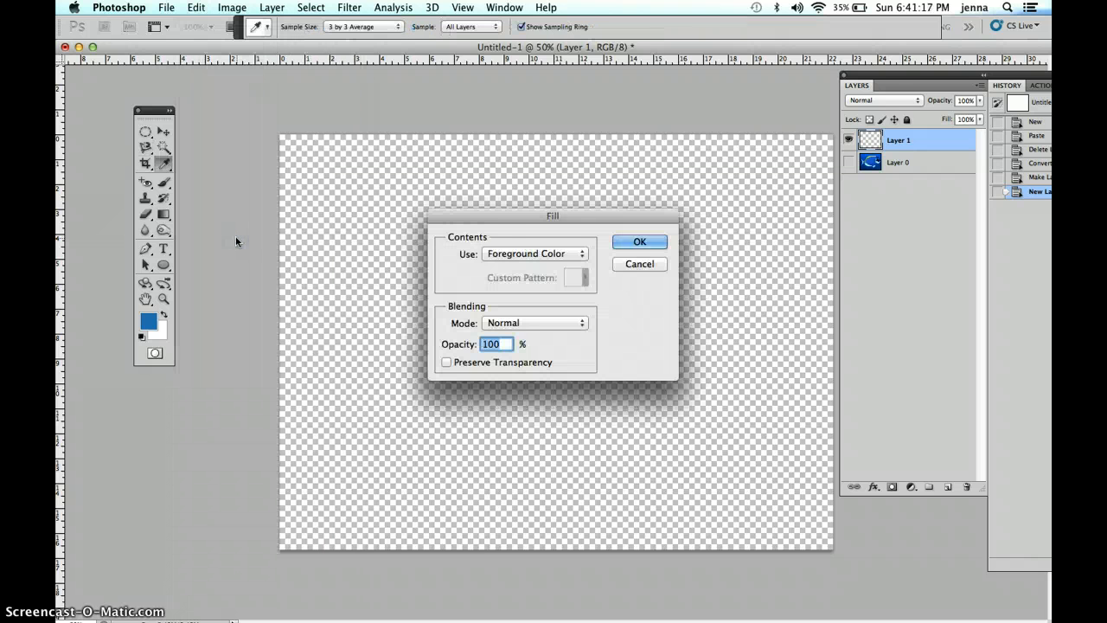
pyautogui.moveTo(423, 176); pyautogui.dragTo(342, 83)
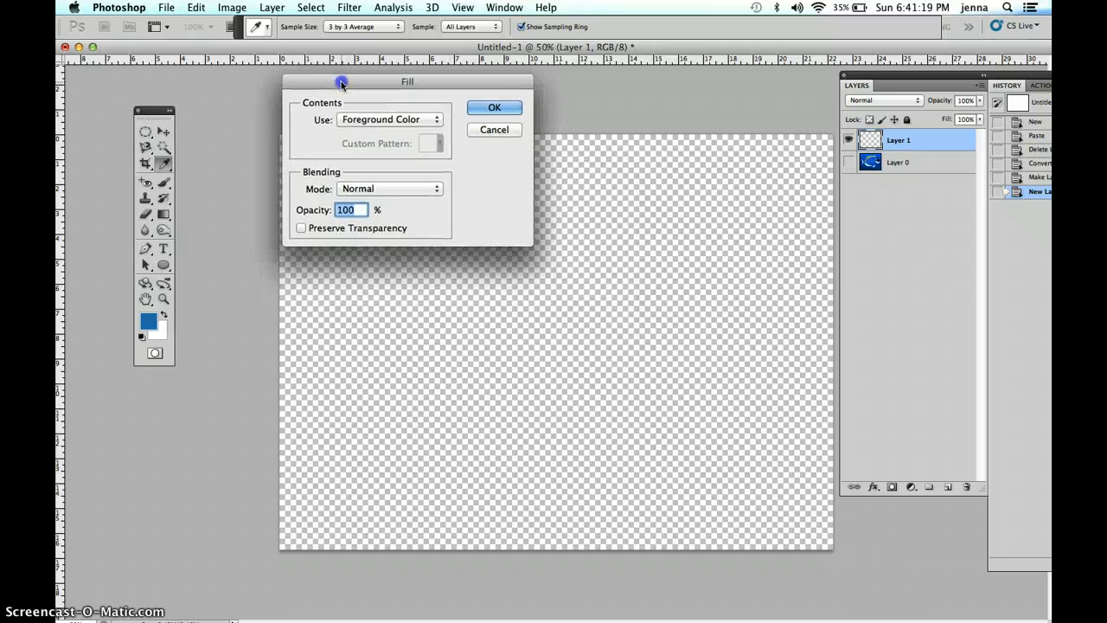
pyautogui.click(397, 121)
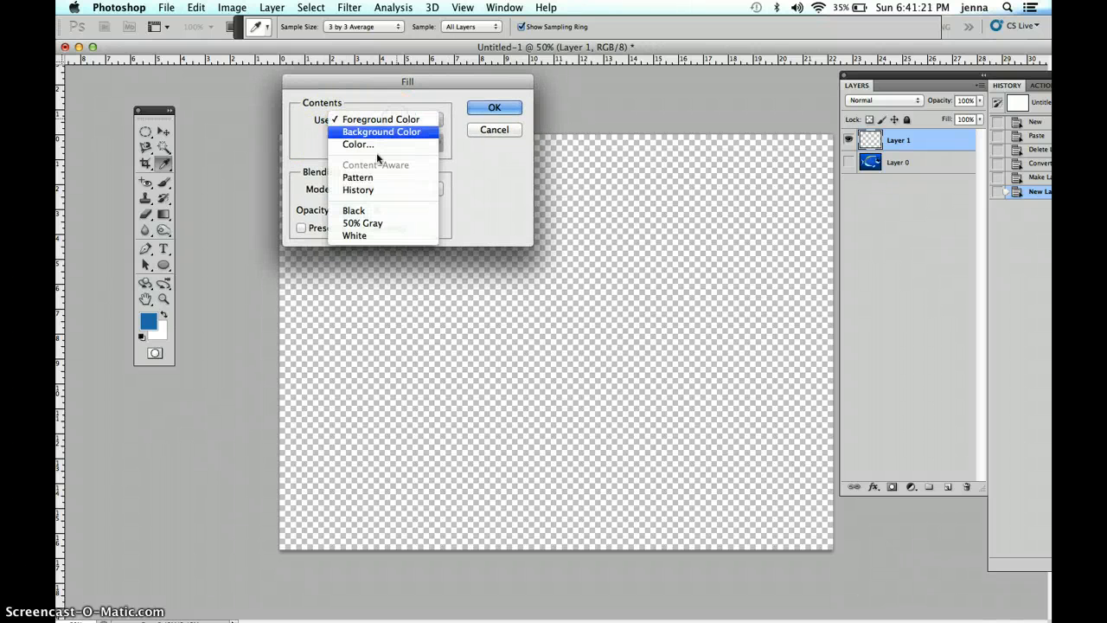
pyautogui.click(360, 237)
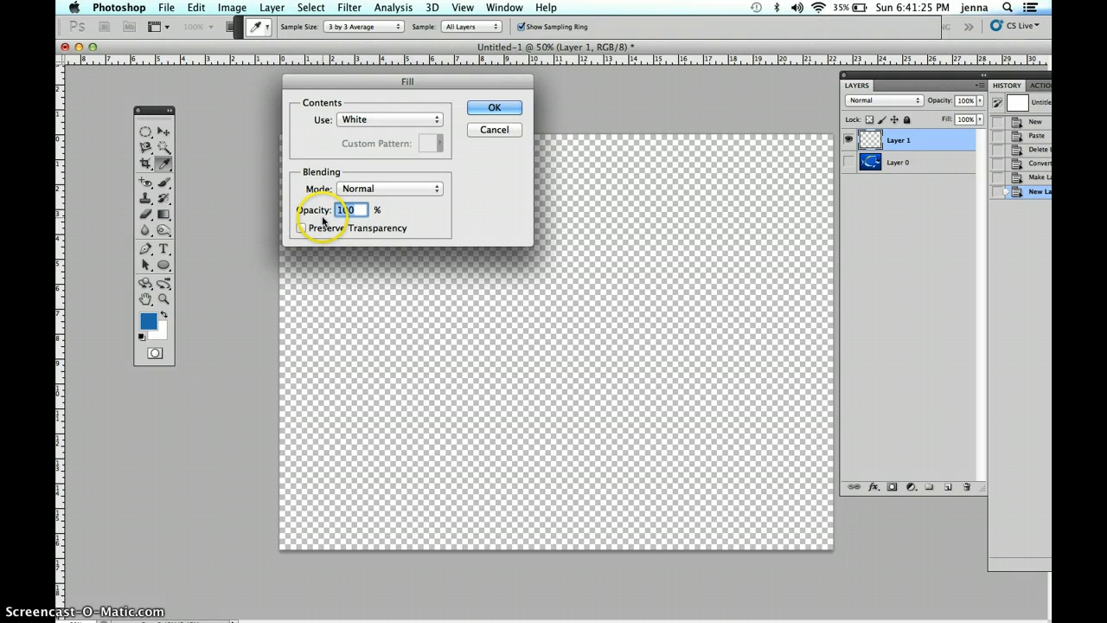
pyautogui.click(489, 108)
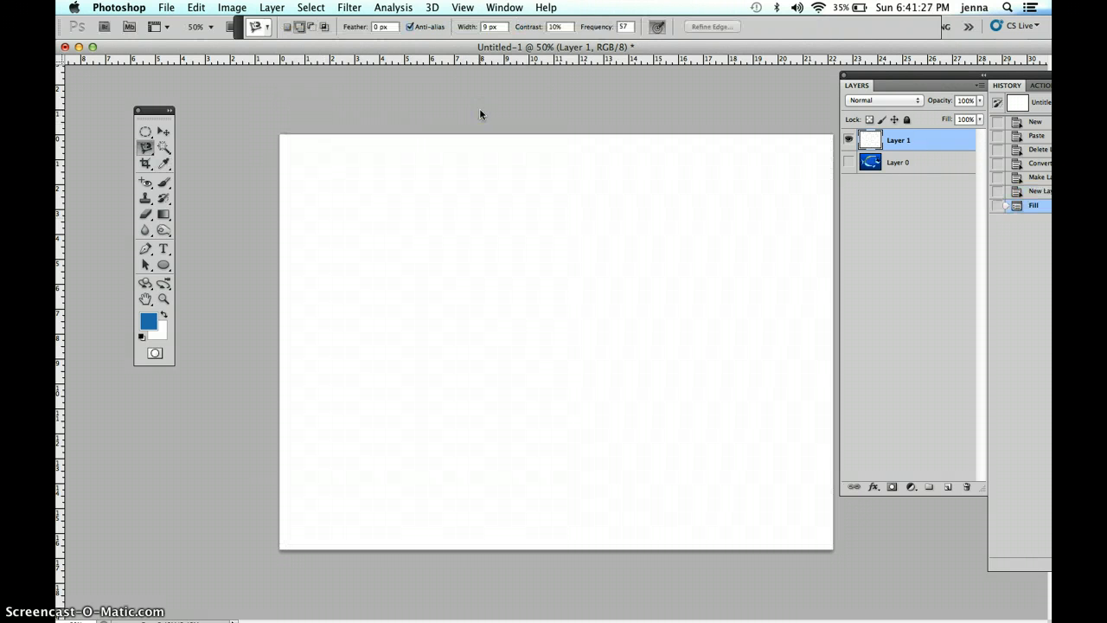
# Move the white layer below the fish layer, and make the fish layer visible and active.
pyautogui.click(925, 141)
pyautogui.moveTo(925, 141); pyautogui.dragTo(924, 171)
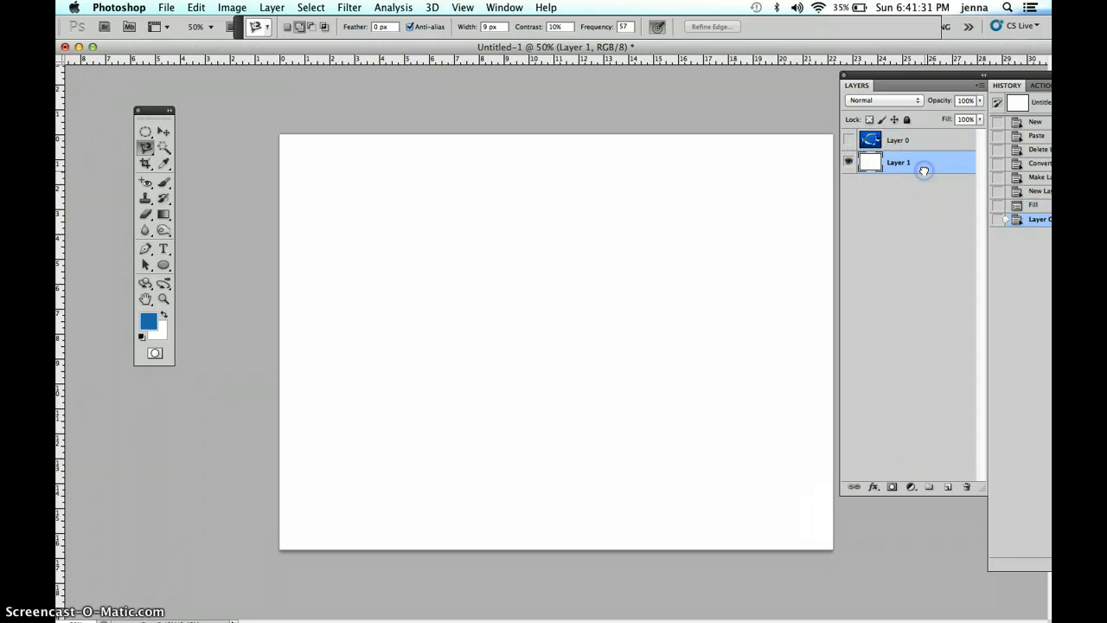
pyautogui.click(851, 141)
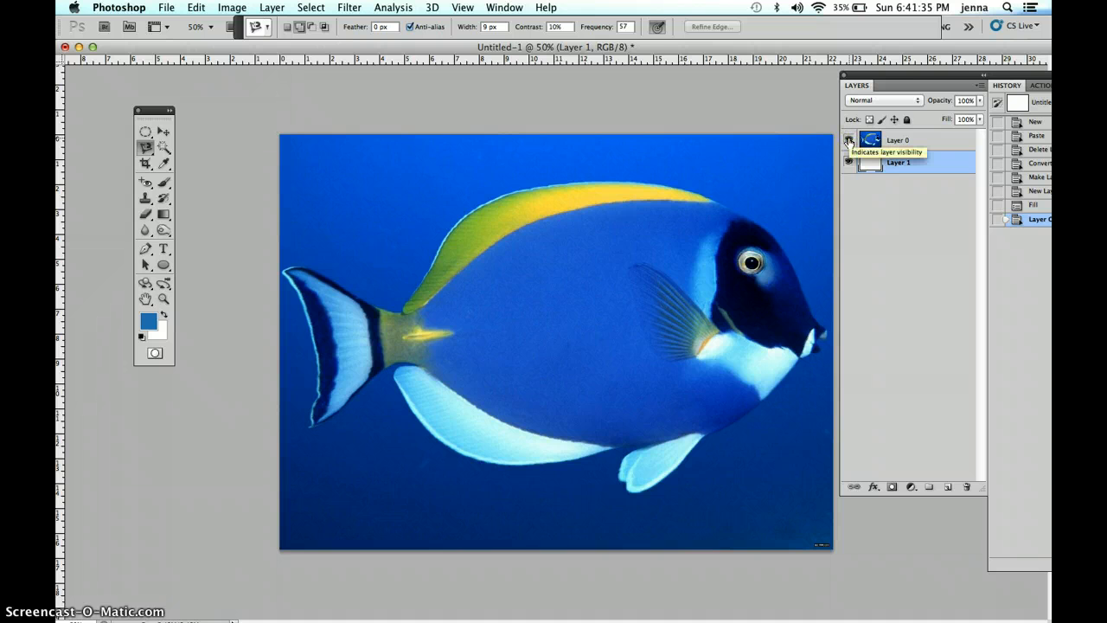
pyautogui.click(931, 144)
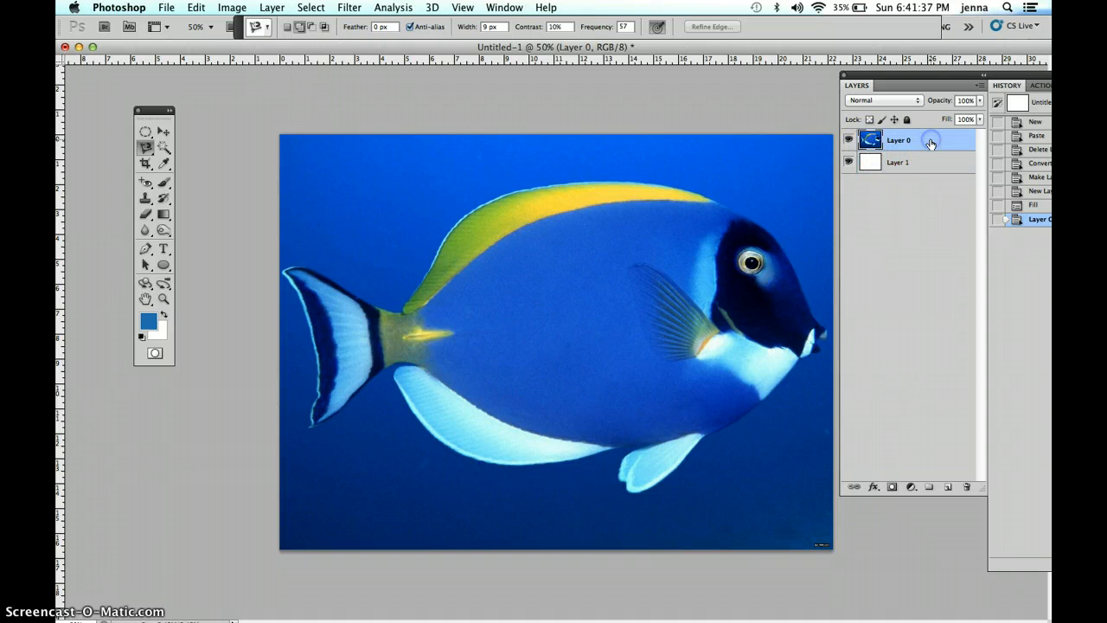
pyautogui.click(930, 162)
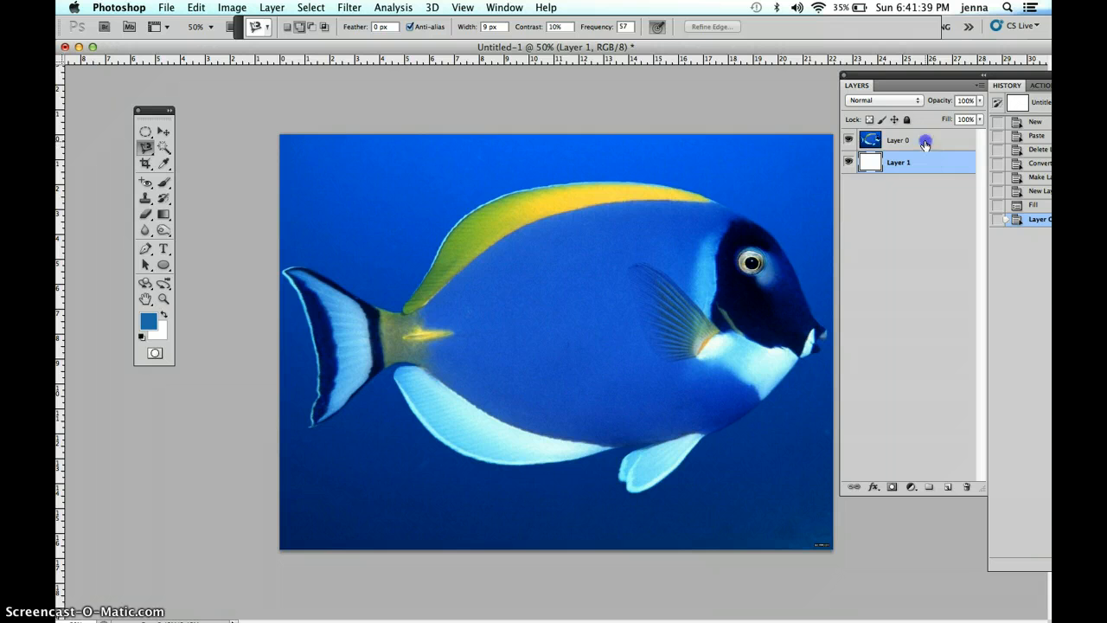
pyautogui.click(920, 144)
pyautogui.click(915, 144)
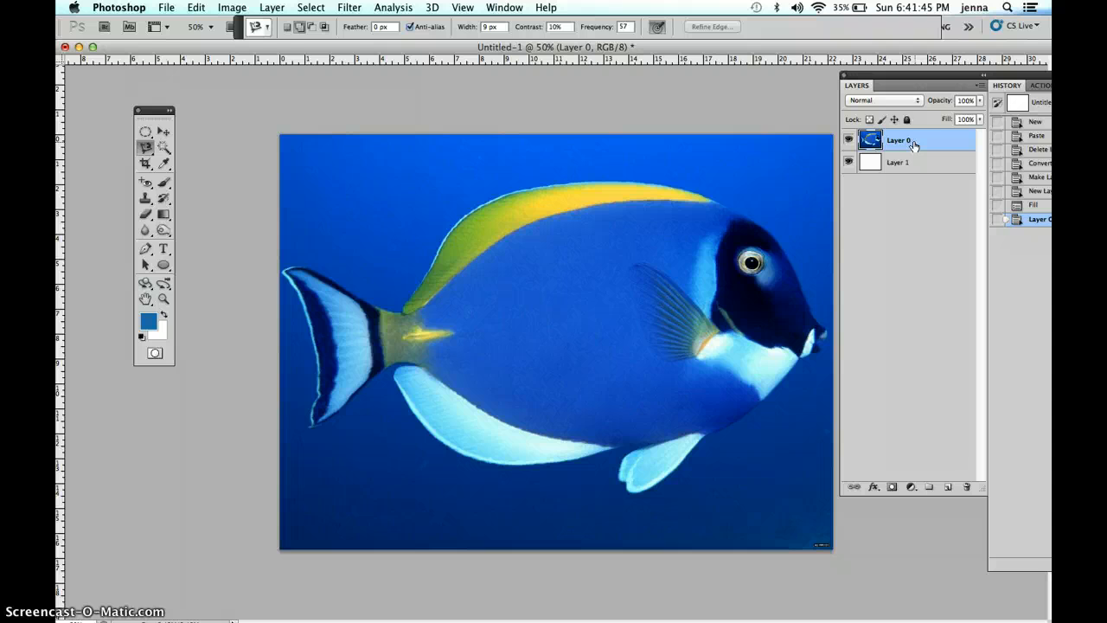
# Start a Magnetic Lasso outline at 18 px width, tracing the yellow dorsal fin's upper edge to the top of the head.
pyautogui.click(145, 153)
pyautogui.moveTo(151, 154)
pyautogui.mouseDown()
pyautogui.moveTo(199, 158)
pyautogui.moveTo(214, 175)
pyautogui.mouseUp()
pyautogui.press('[')
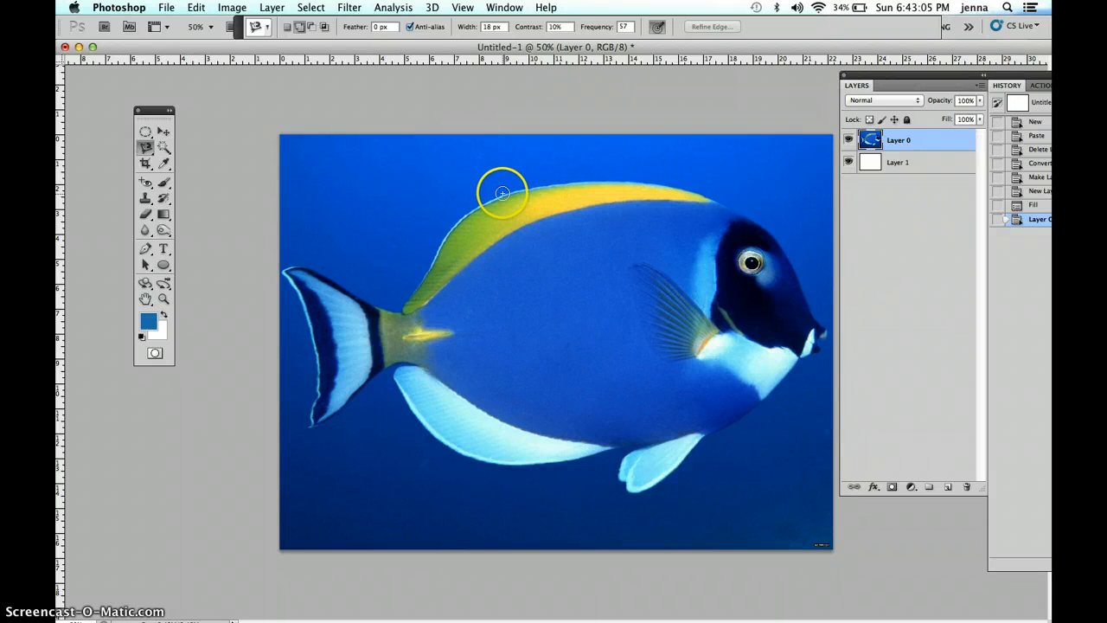
pyautogui.click(502, 193)
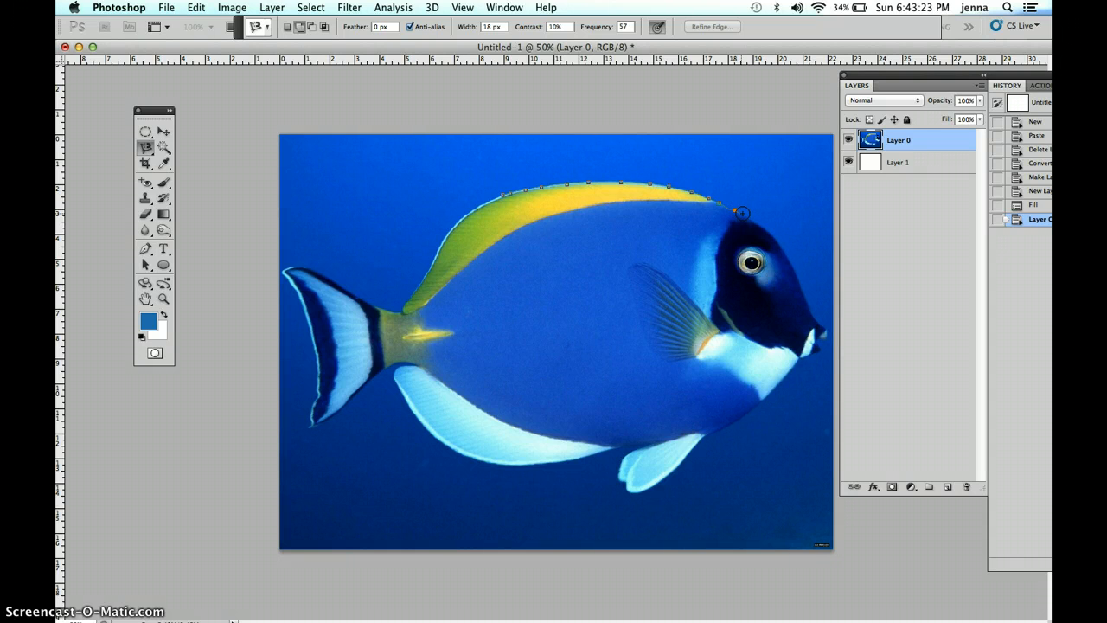
pyautogui.click(743, 217)
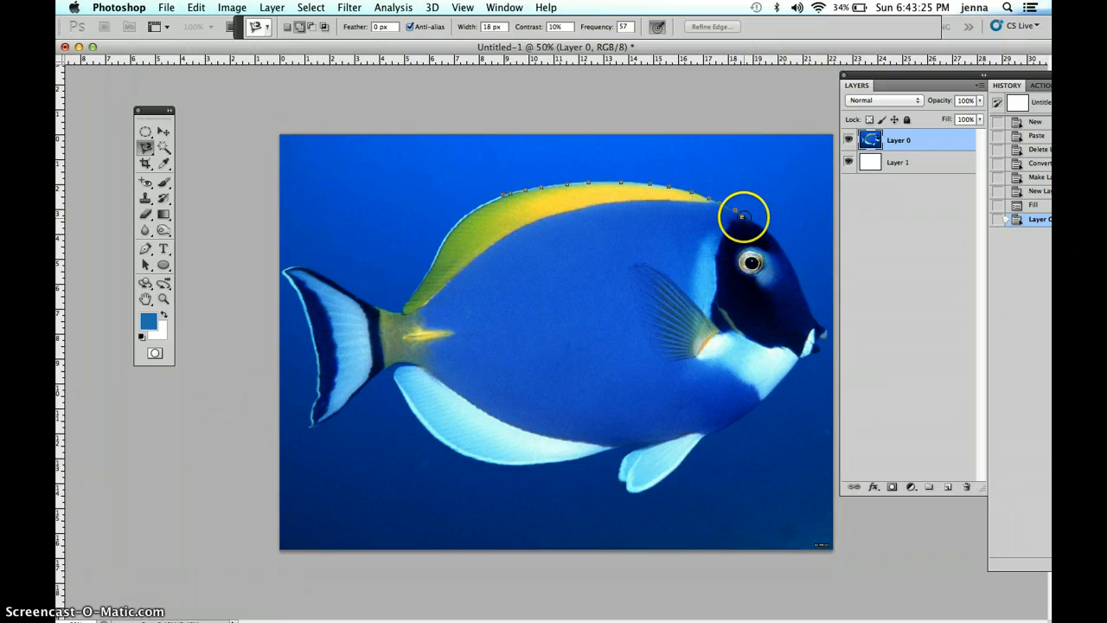
pyautogui.click(744, 218)
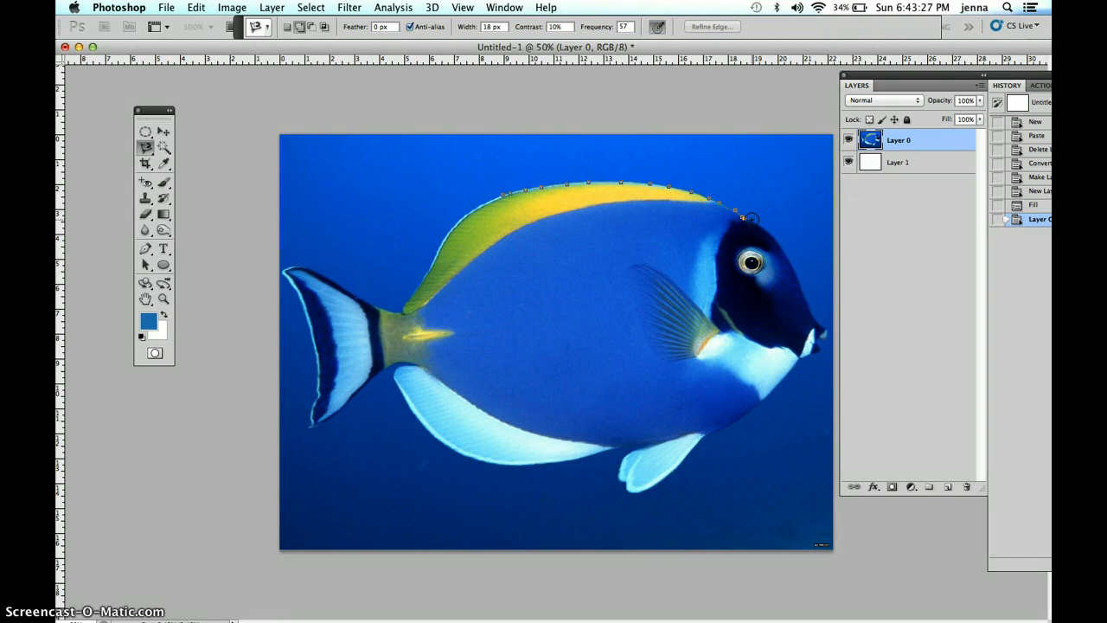
# Continue the Magnetic Lasso outline at 15 px width around the face and chin to the belly, removing the stray anchor points below it.
pyautogui.click(753, 220)
pyautogui.moveTo(782, 244); pyautogui.dragTo(827, 329)
pyautogui.click(790, 373)
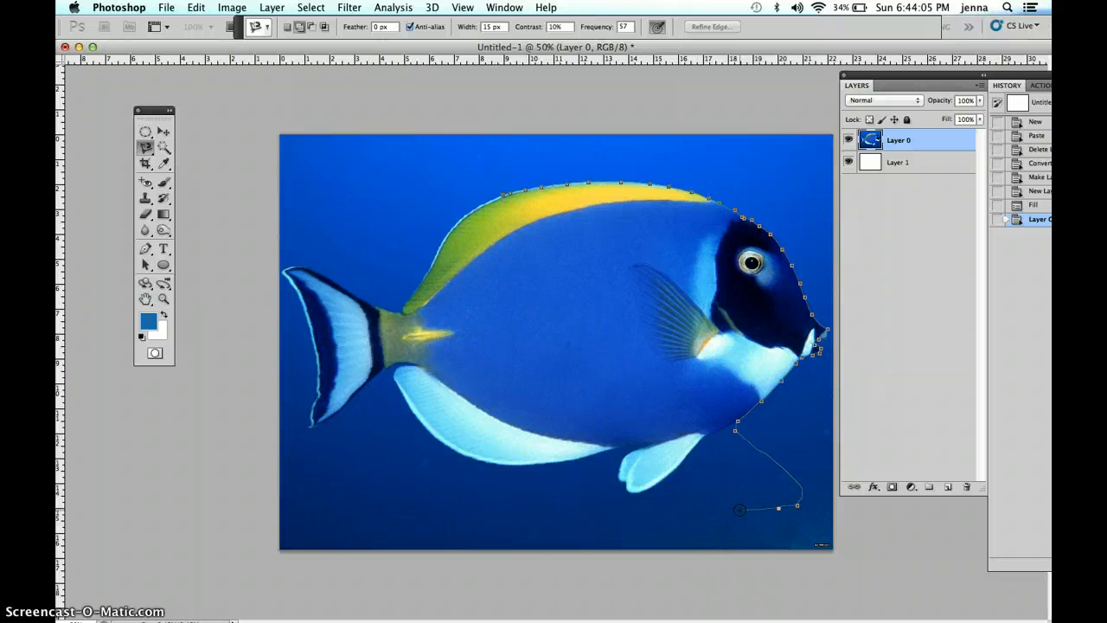
pyautogui.press('Delete')
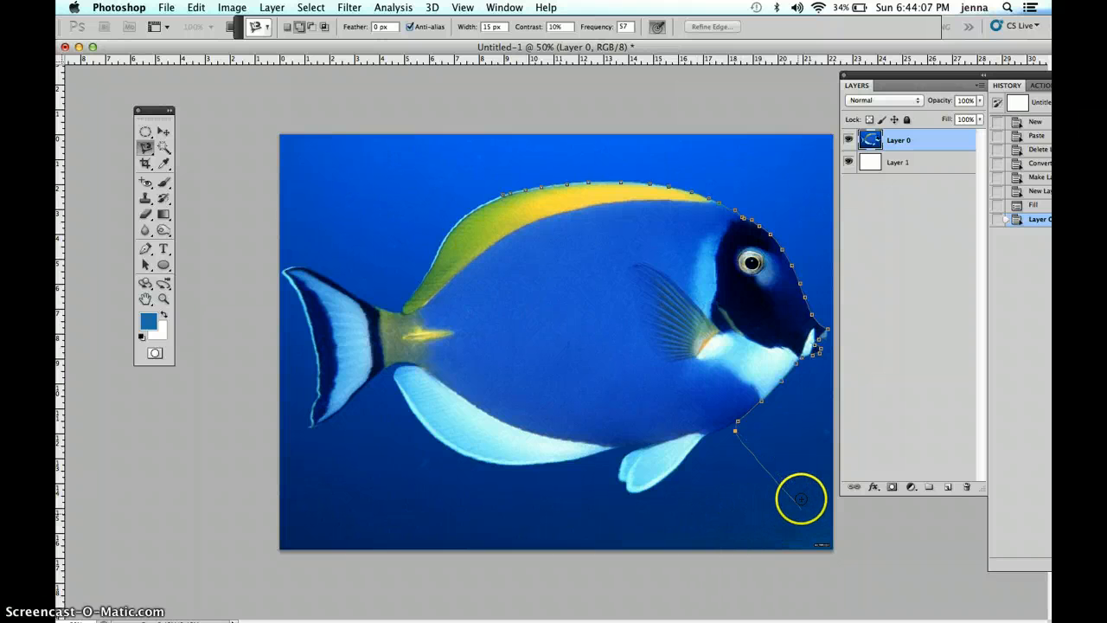
pyautogui.press('Delete')
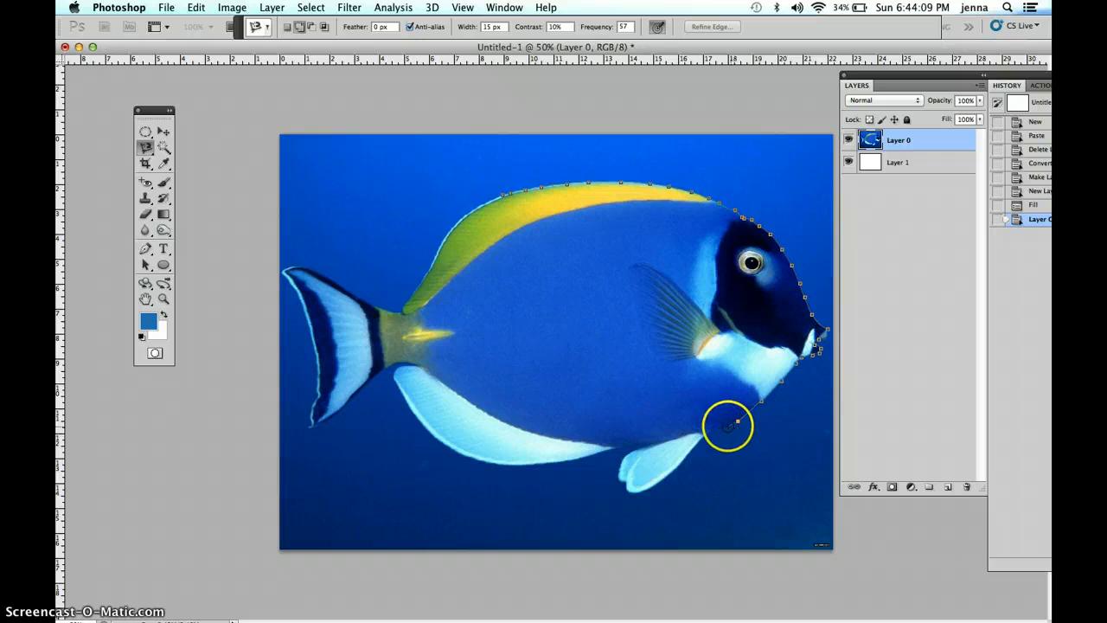
pyautogui.click(729, 427)
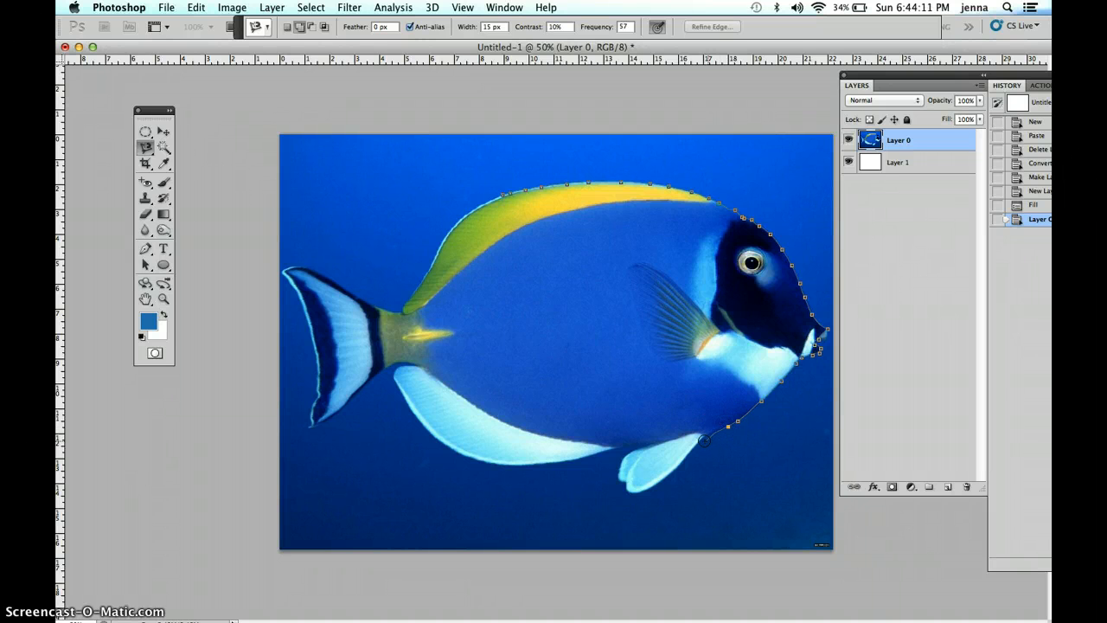
# Trace the Magnetic Lasso outline around the small white pelvic fin and back to the belly edge.
pyautogui.click(703, 438)
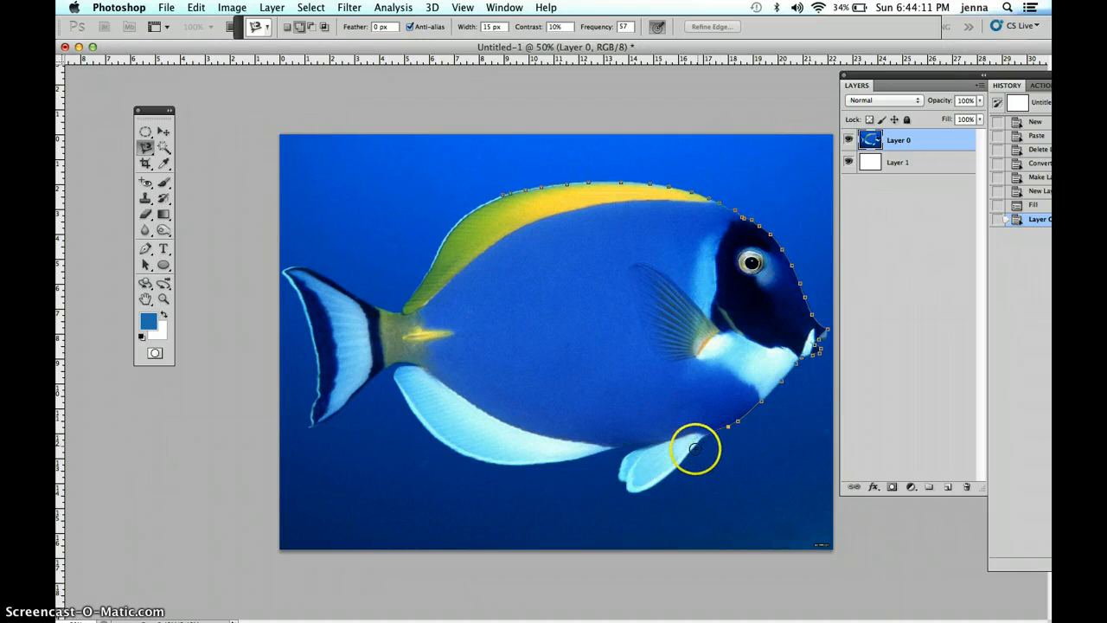
pyautogui.click(630, 493)
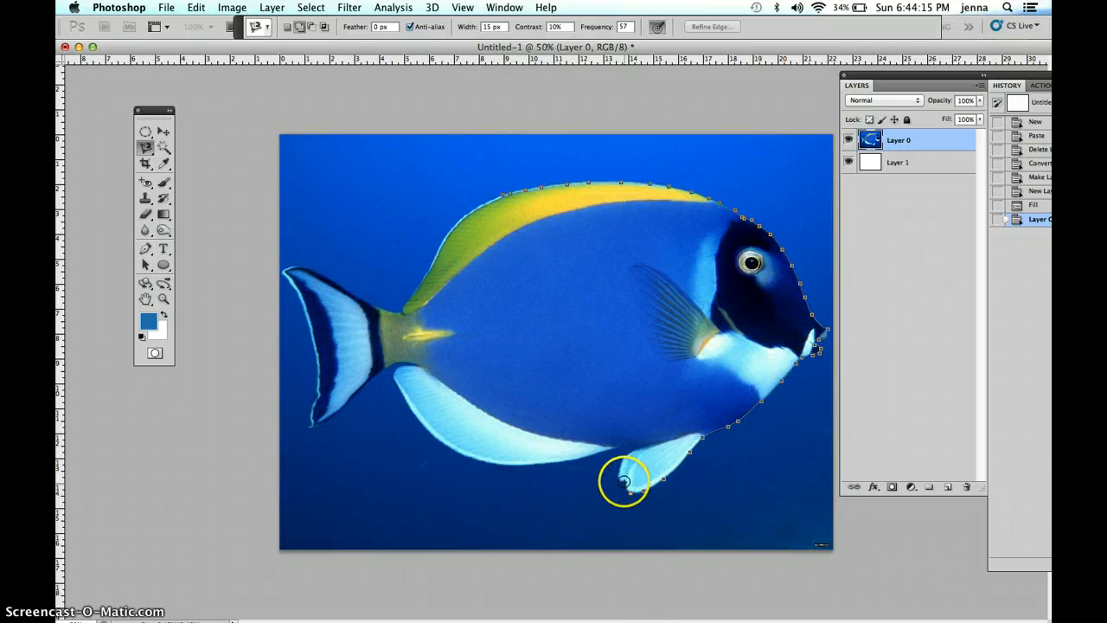
pyautogui.click(625, 482)
pyautogui.moveTo(621, 482)
pyautogui.mouseDown()
pyautogui.moveTo(621, 463)
pyautogui.moveTo(649, 447)
pyautogui.moveTo(641, 441)
pyautogui.mouseUp()
pyautogui.click(622, 445)
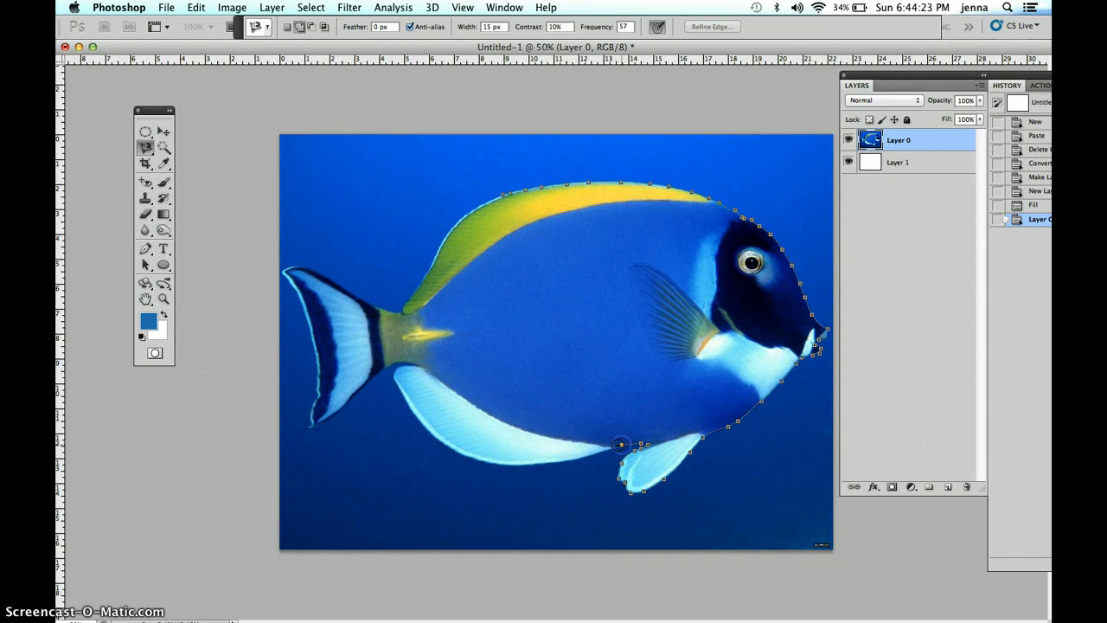
# Trace the long white anal fin to the base of the tail, removing the misplaced anchor points.
pyautogui.click(595, 453)
pyautogui.moveTo(581, 456)
pyautogui.mouseDown()
pyautogui.moveTo(477, 459)
pyautogui.moveTo(442, 444)
pyautogui.moveTo(412, 409)
pyautogui.moveTo(396, 374)
pyautogui.moveTo(420, 366)
pyautogui.moveTo(388, 363)
pyautogui.moveTo(364, 382)
pyautogui.mouseUp()
pyautogui.press('Delete')
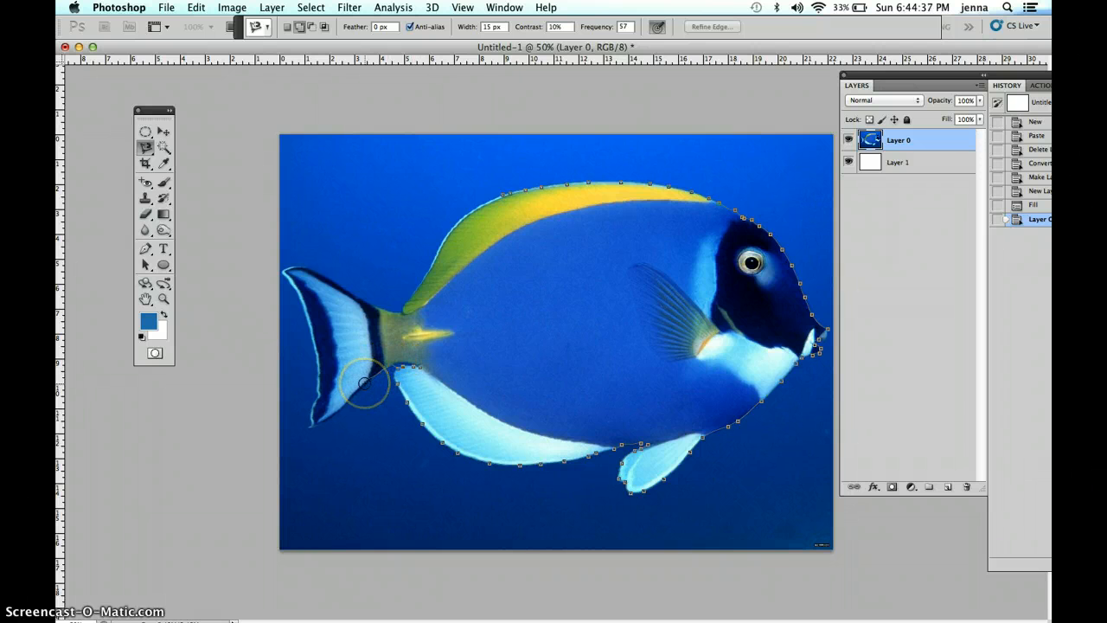
pyautogui.press('Delete')
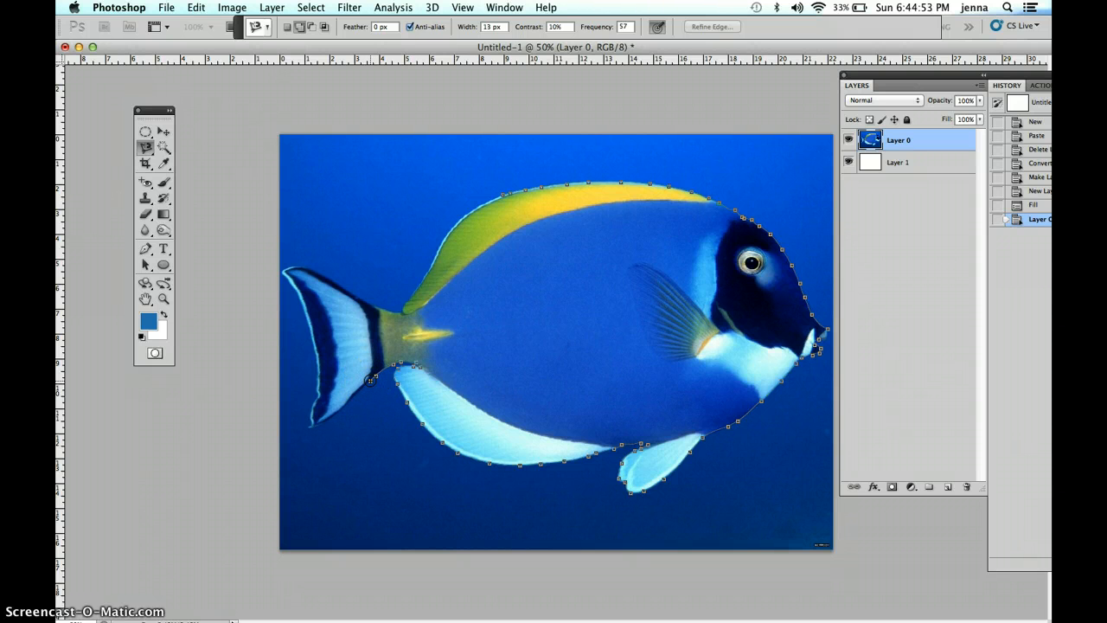
# Outline the tail fin's lower and rear edges up to its upper tip, narrowing the Magnetic Lasso width to 8 px.
pyautogui.click(371, 381)
pyautogui.click(308, 428)
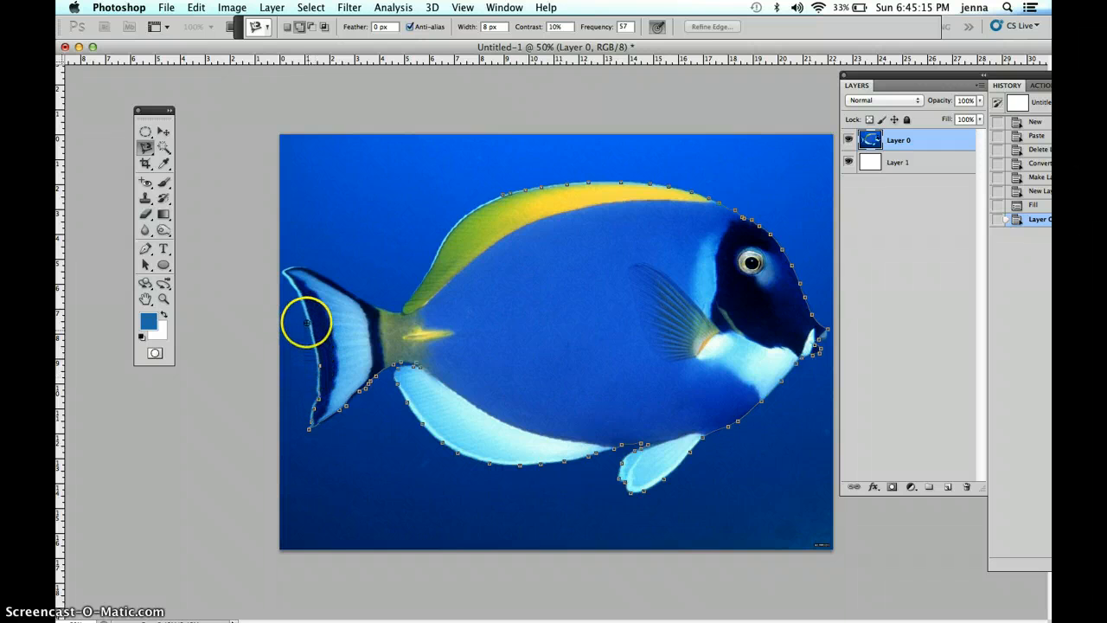
pyautogui.click(282, 272)
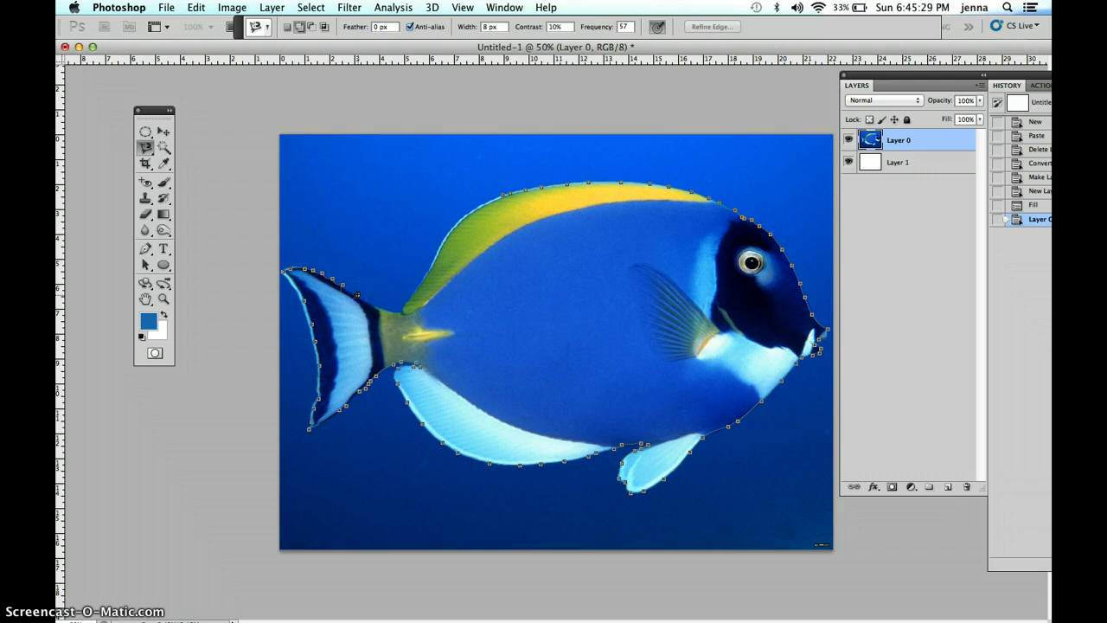
# Close the outline along the tail's upper edge and dorsal fin, and check the selection by briefly hiding Layer 0.
pyautogui.click(352, 291)
pyautogui.moveTo(415, 292)
pyautogui.mouseDown()
pyautogui.moveTo(452, 223)
pyautogui.moveTo(503, 190)
pyautogui.mouseUp()
pyautogui.click(505, 188)
pyautogui.click(504, 189)
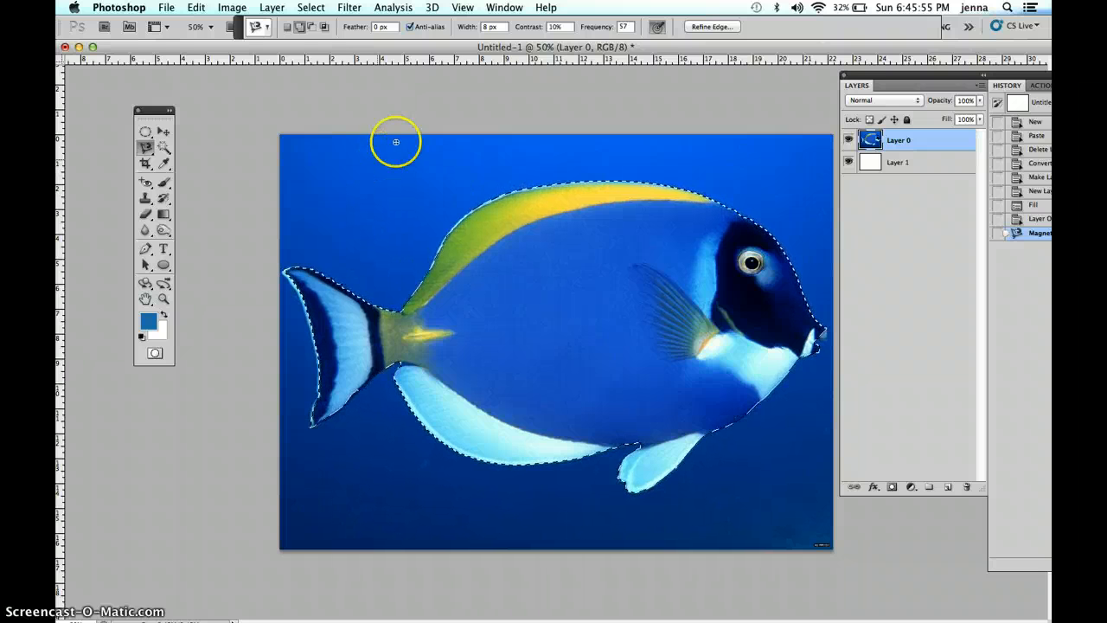
pyautogui.click(849, 140)
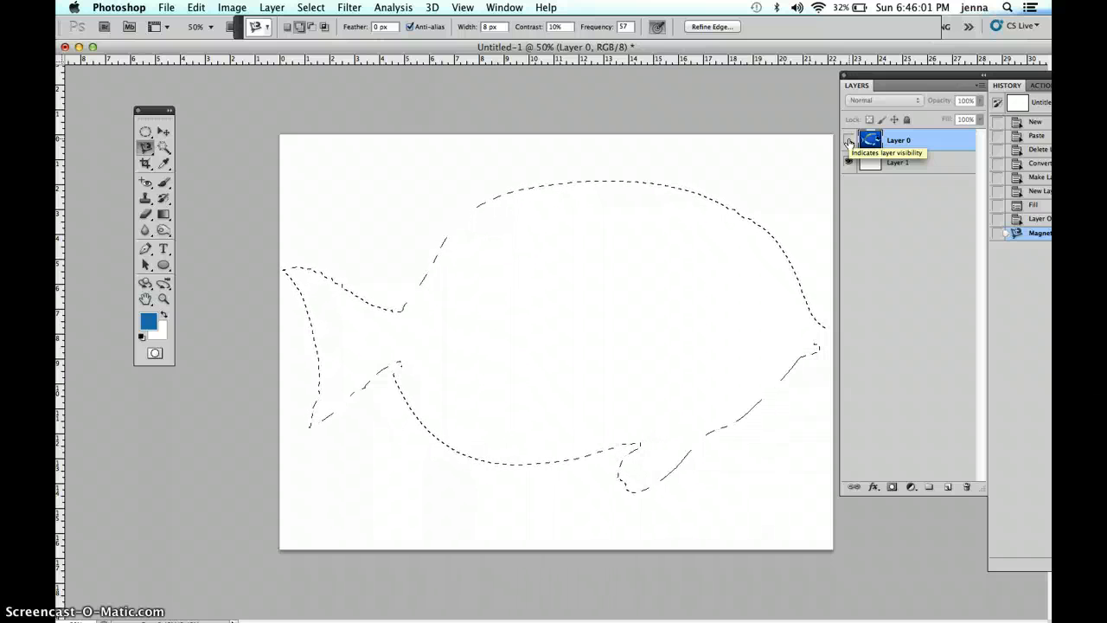
pyautogui.click(849, 140)
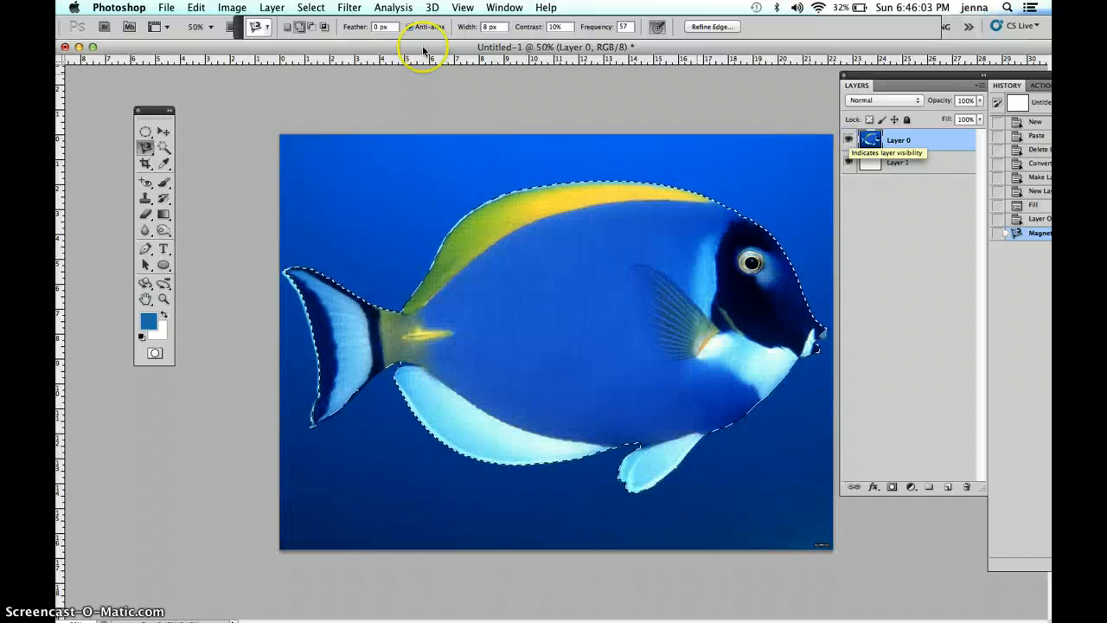
# Save the fish selection as a new channel named FISH in Untitled-1.
pyautogui.click(311, 7)
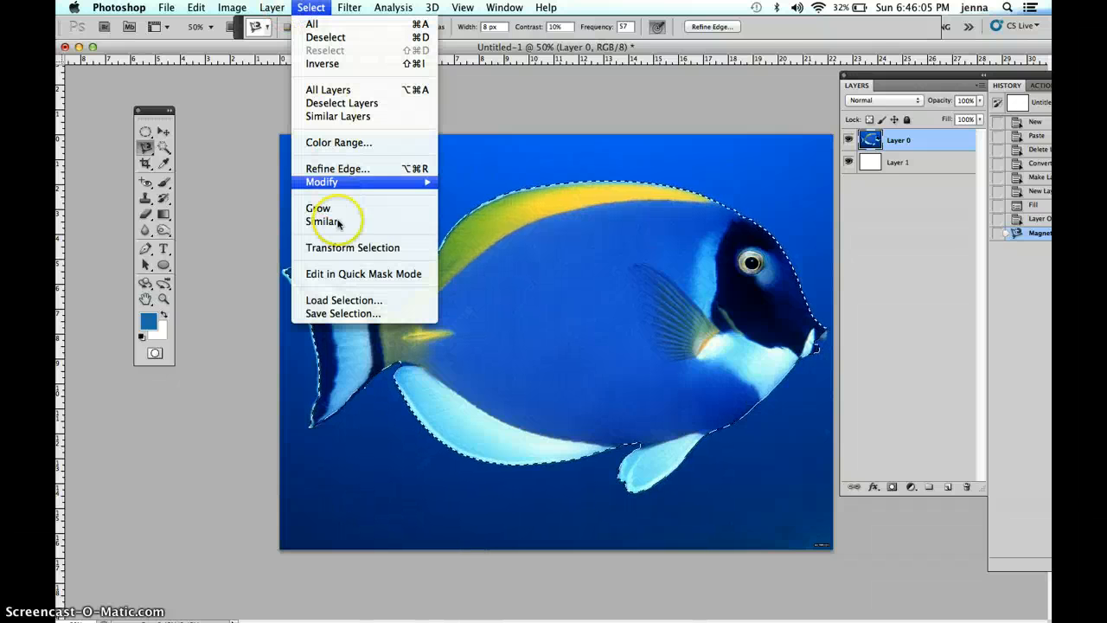
pyautogui.click(336, 314)
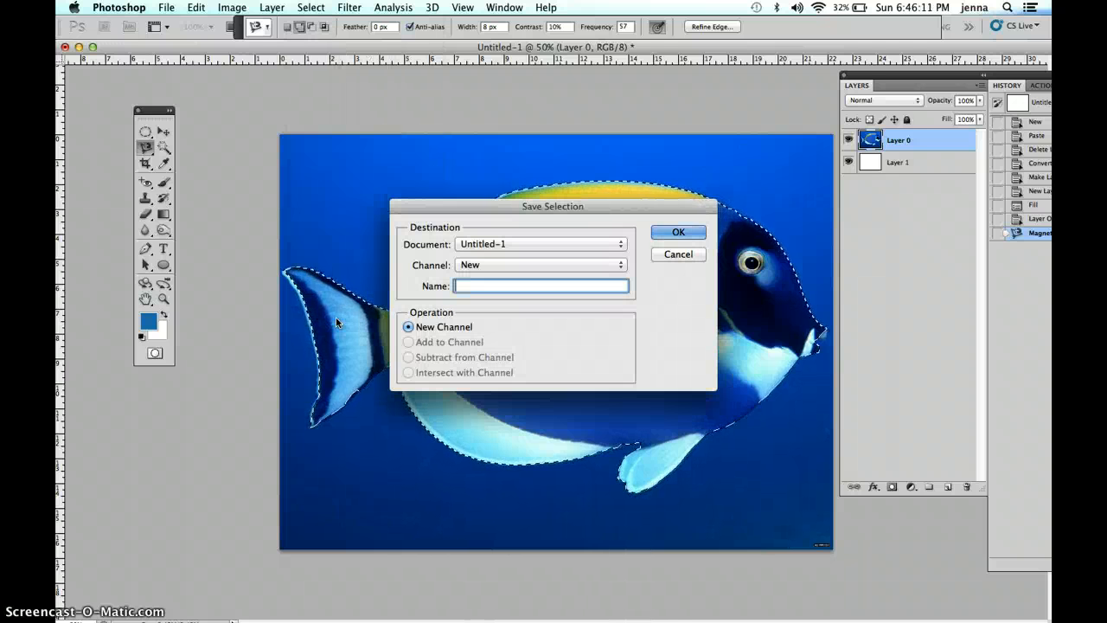
pyautogui.write('FISH')
pyautogui.click(381, 313)
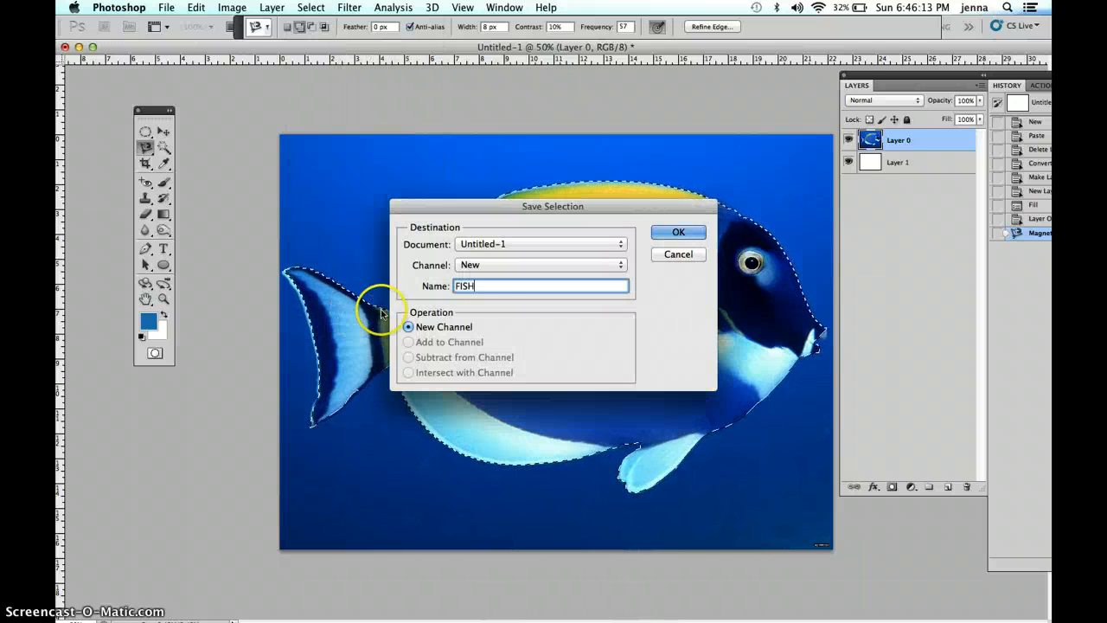
pyautogui.click(677, 232)
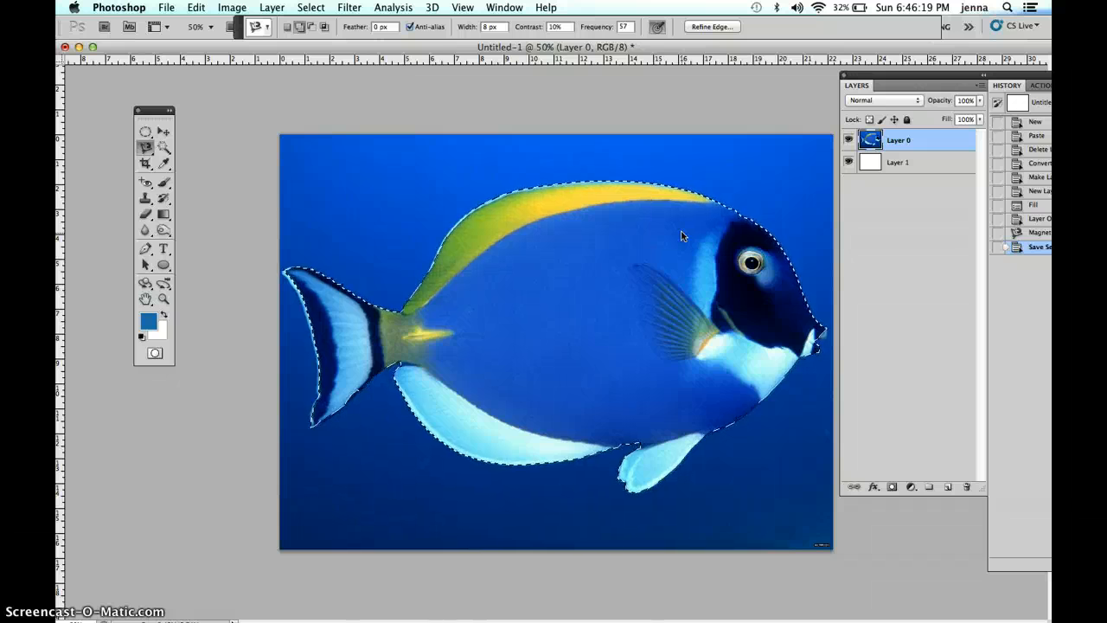
# Start Refine Edge on the fish selection, move the dialog clear of the fish, and set Smooth to 15.
pyautogui.click(309, 9)
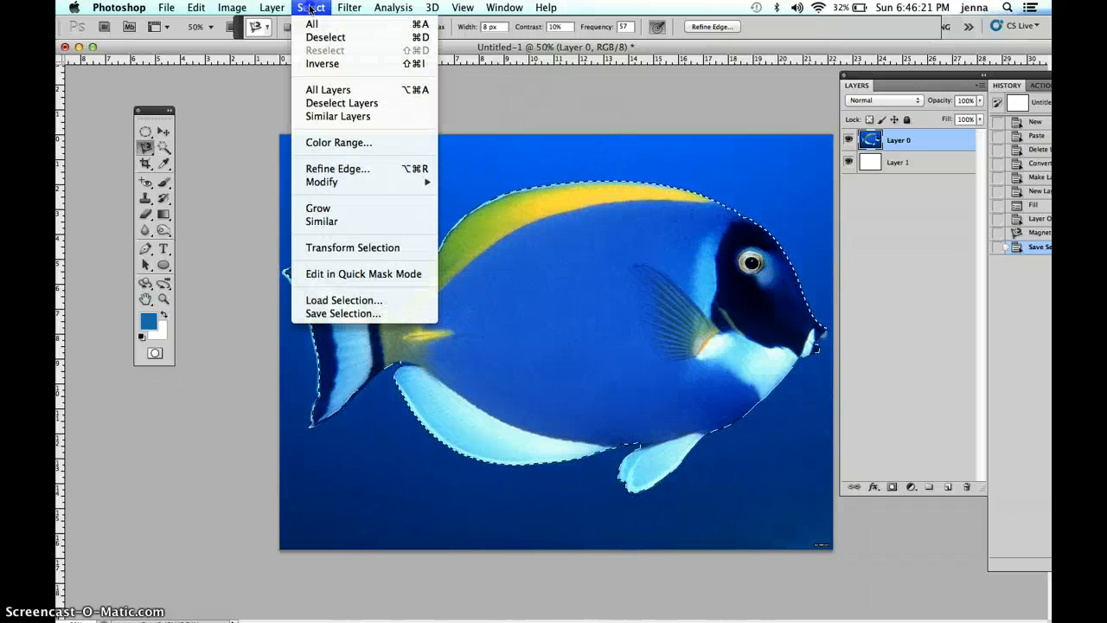
pyautogui.click(335, 169)
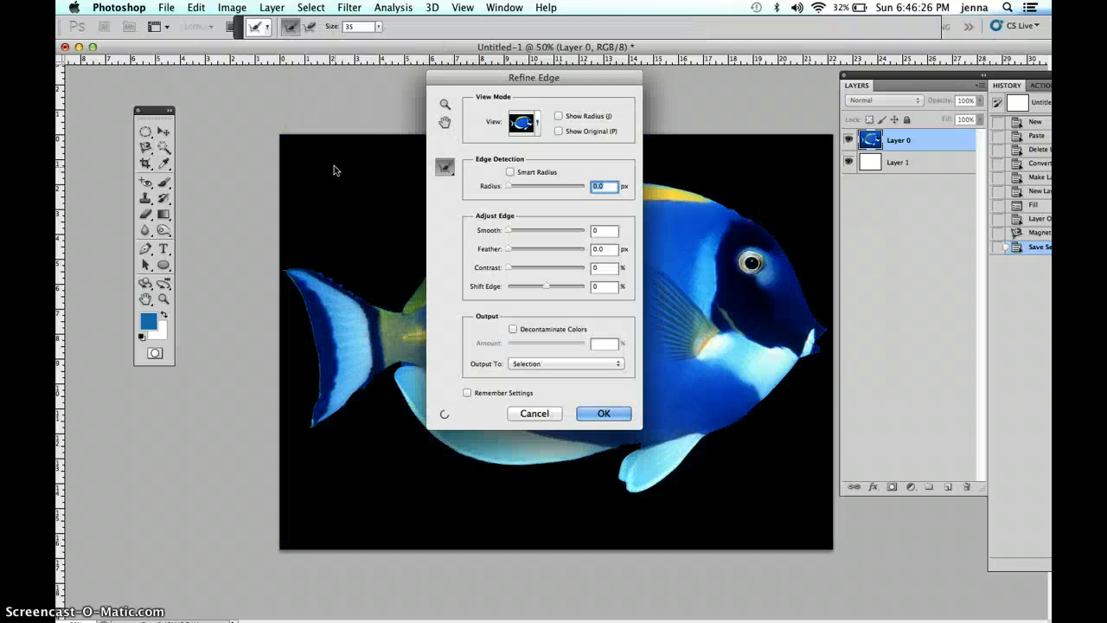
pyautogui.moveTo(459, 78); pyautogui.dragTo(158, 71)
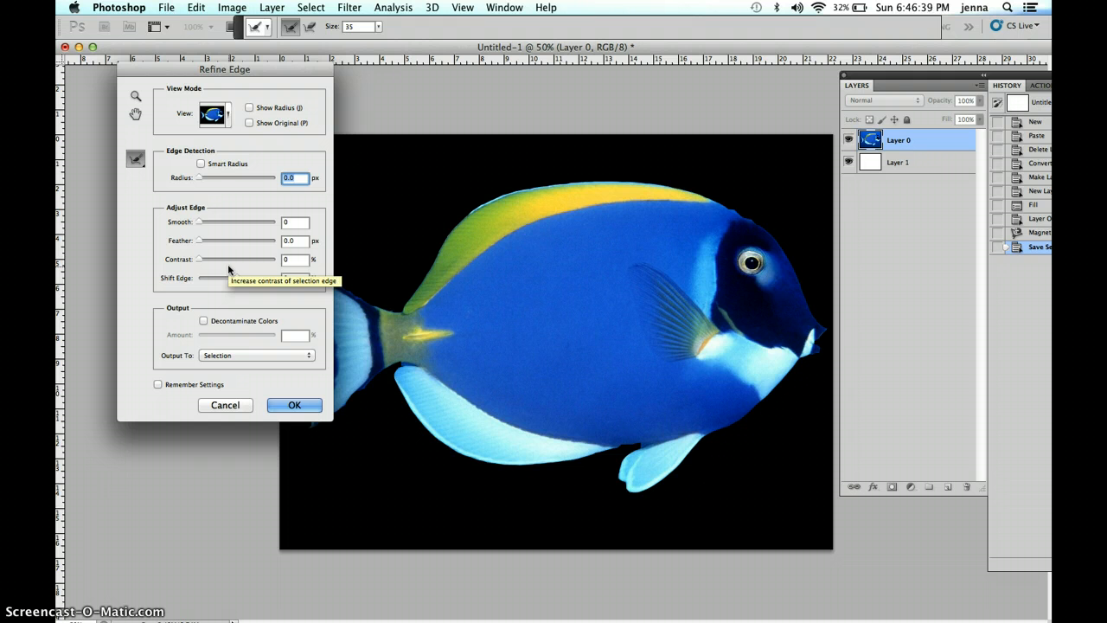
pyautogui.moveTo(199, 221); pyautogui.dragTo(205, 224)
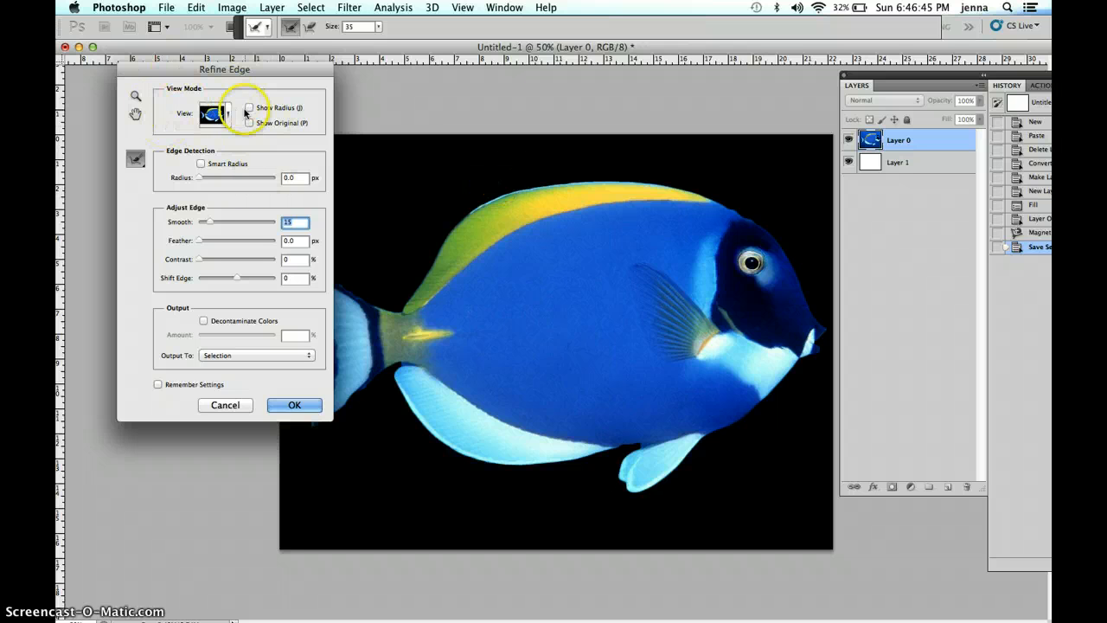
# Preview the refined fish selection on white, and return the view mode to On Black.
pyautogui.click(227, 115)
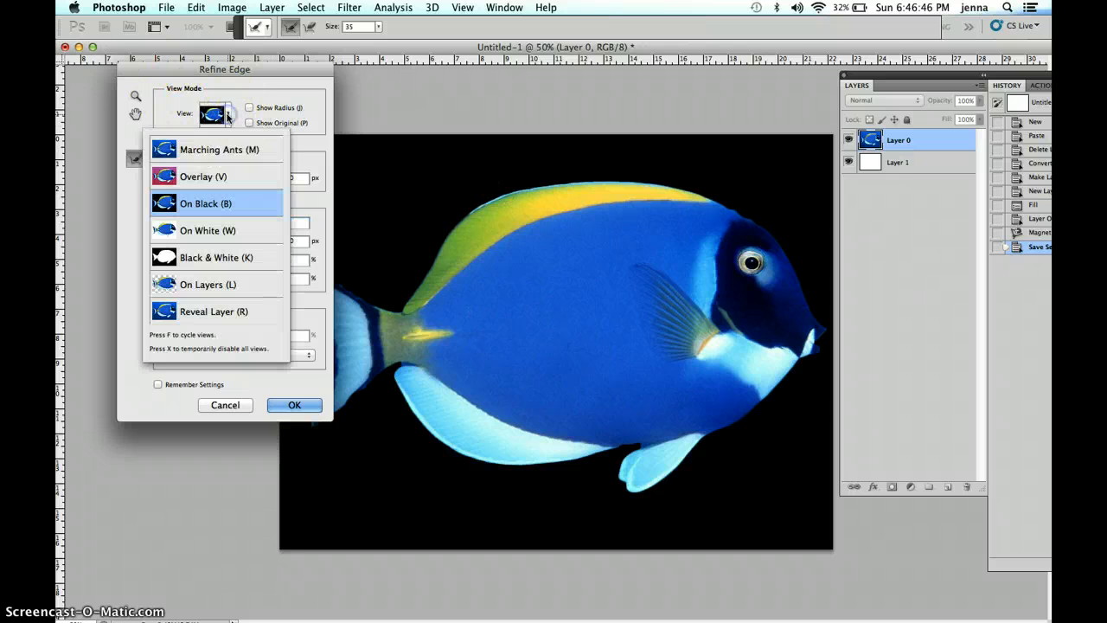
pyautogui.click(212, 207)
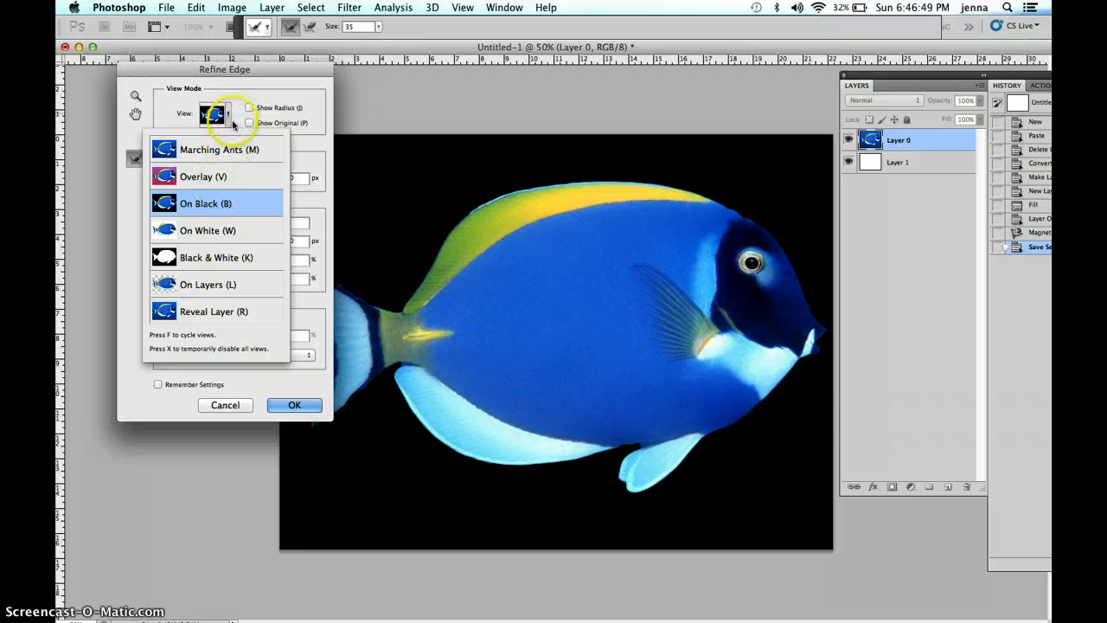
pyautogui.click(197, 232)
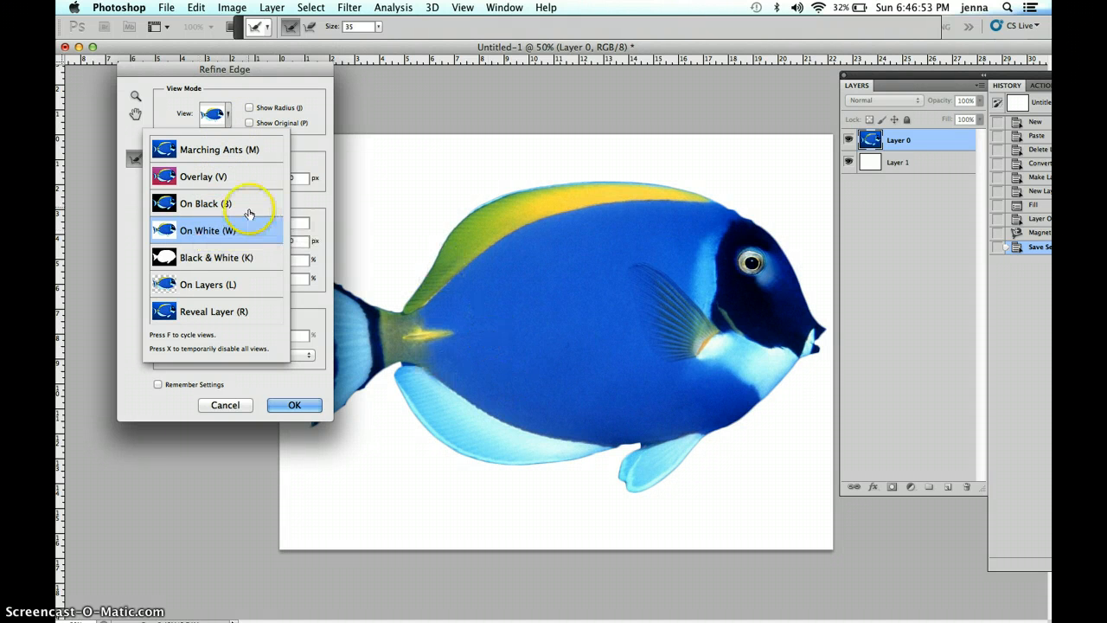
pyautogui.click(227, 203)
pyautogui.click(174, 94)
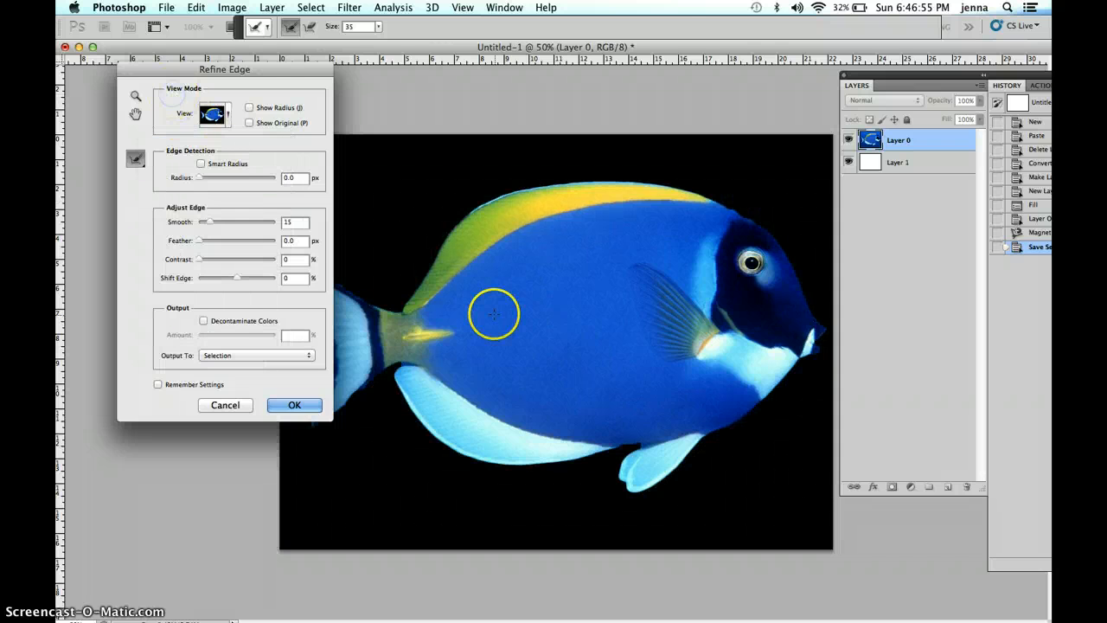
# Set the selection's Feather to 0.3 px and apply the edge refinement.
pyautogui.click(199, 241)
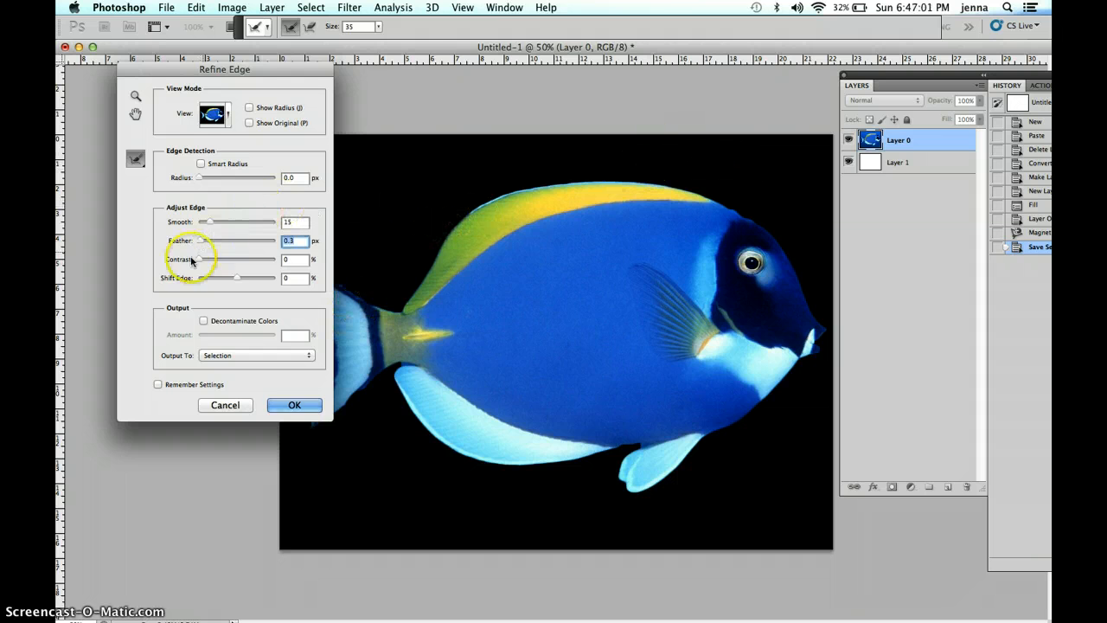
pyautogui.click(295, 407)
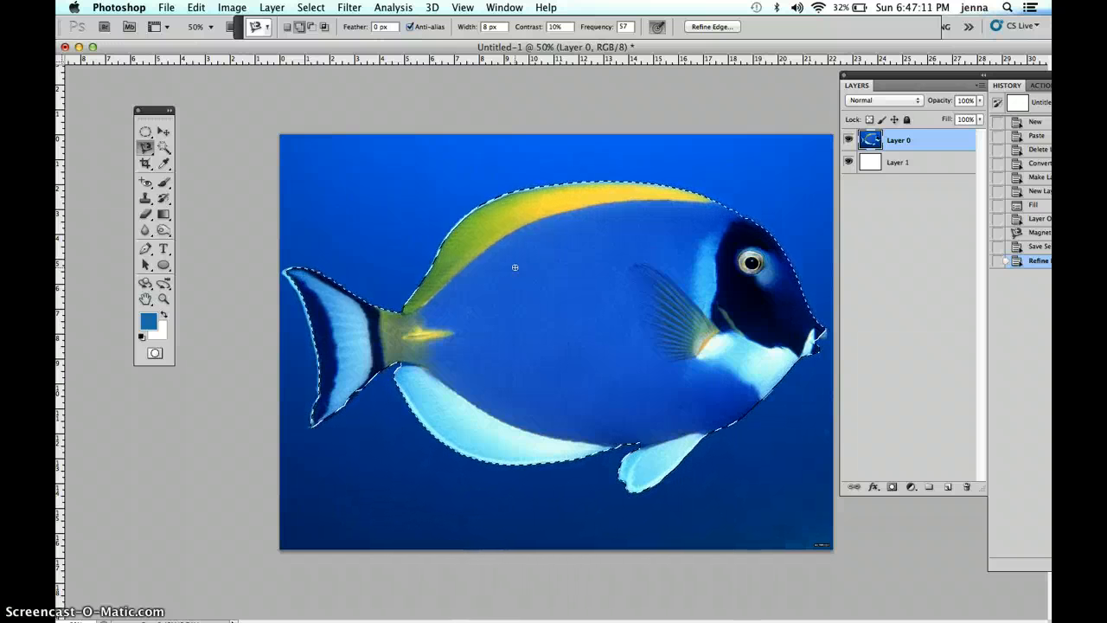
# Save the refined selection as a new channel named FISH USING REFINE EDGE.
pyautogui.click(310, 8)
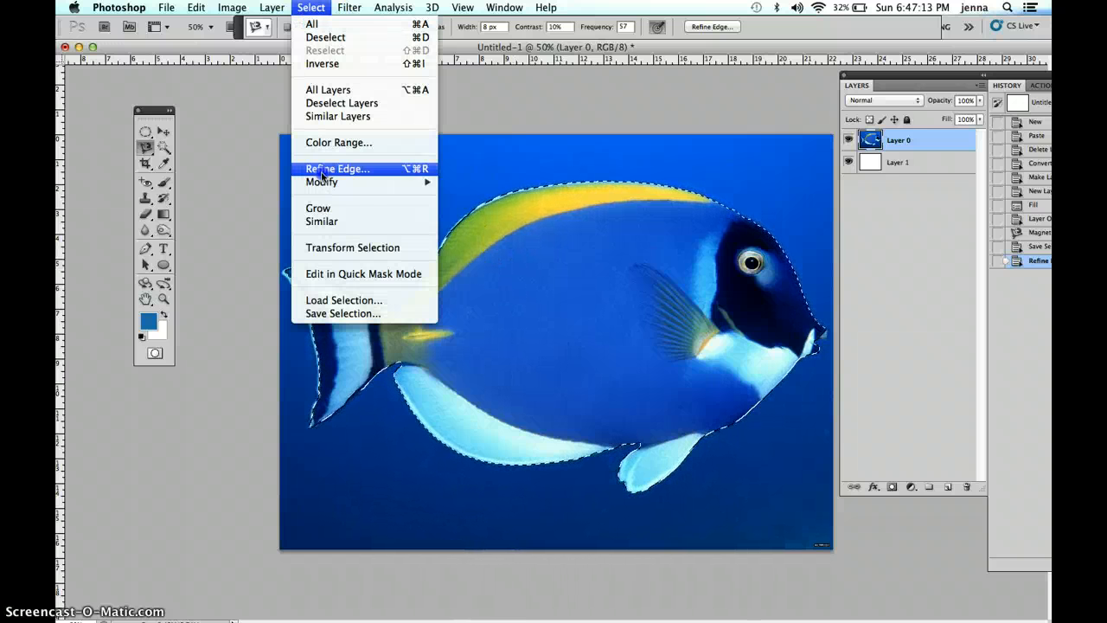
pyautogui.click(327, 315)
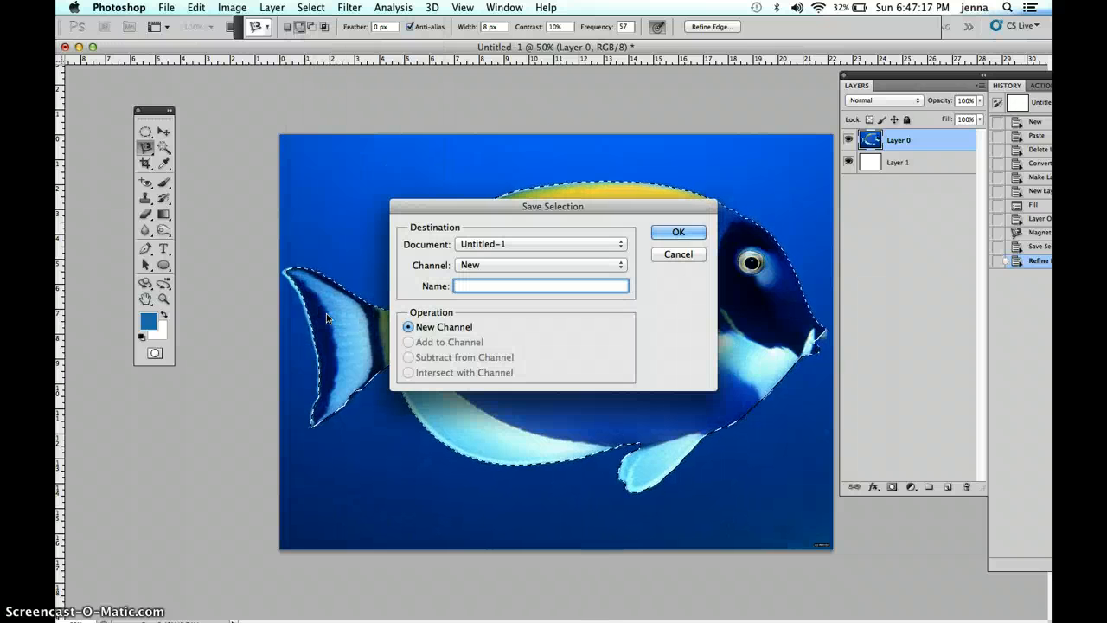
pyautogui.write('FISH USING')
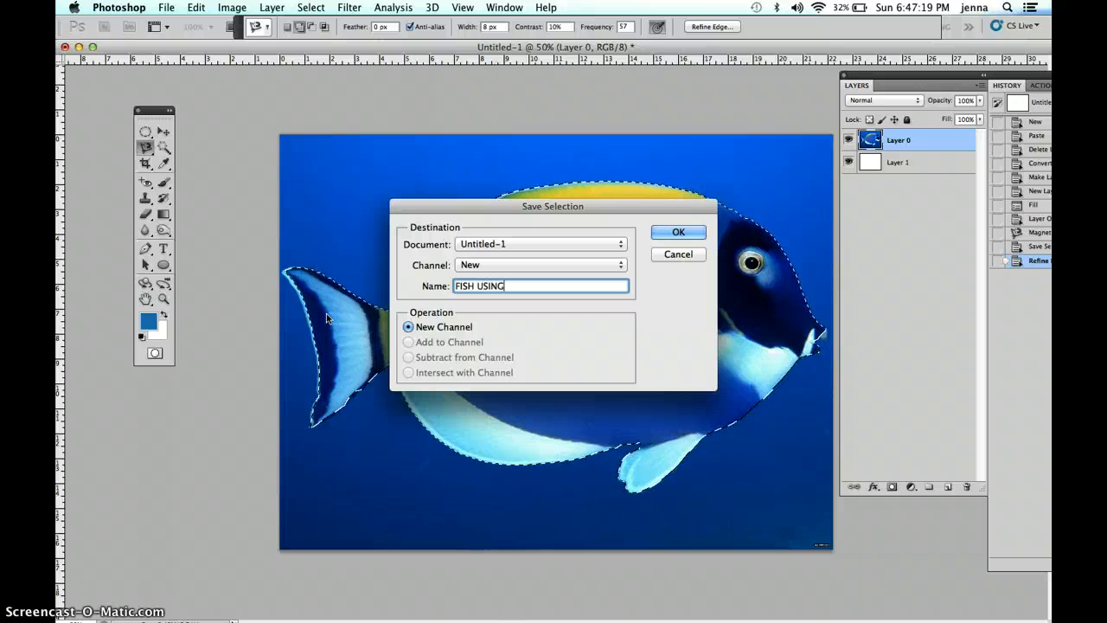
pyautogui.write(' REFINE EDGE')
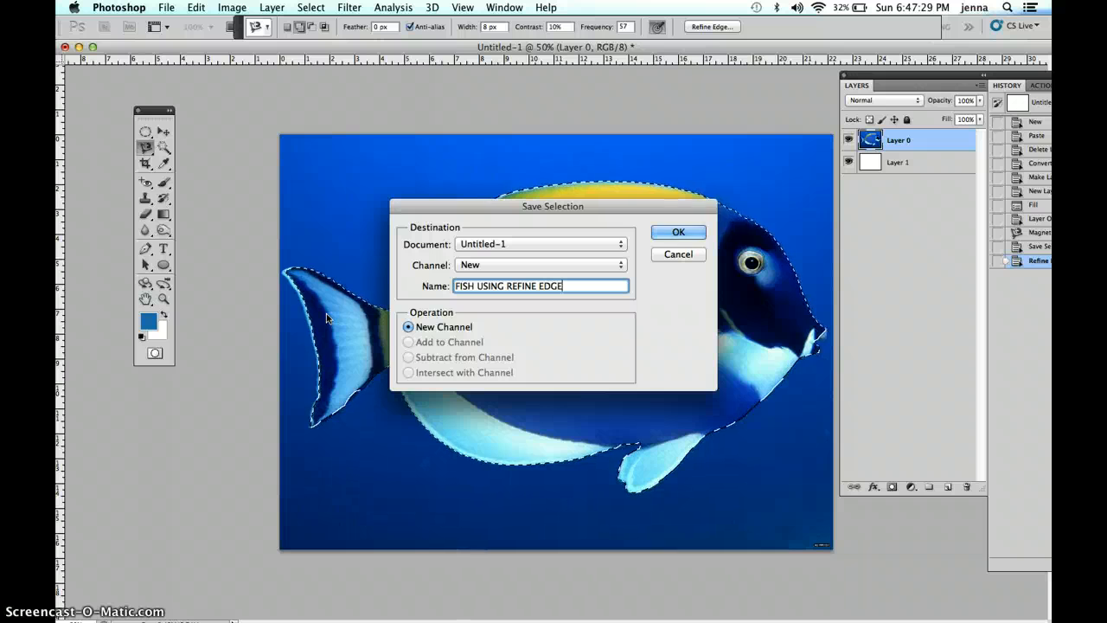
pyautogui.click(671, 231)
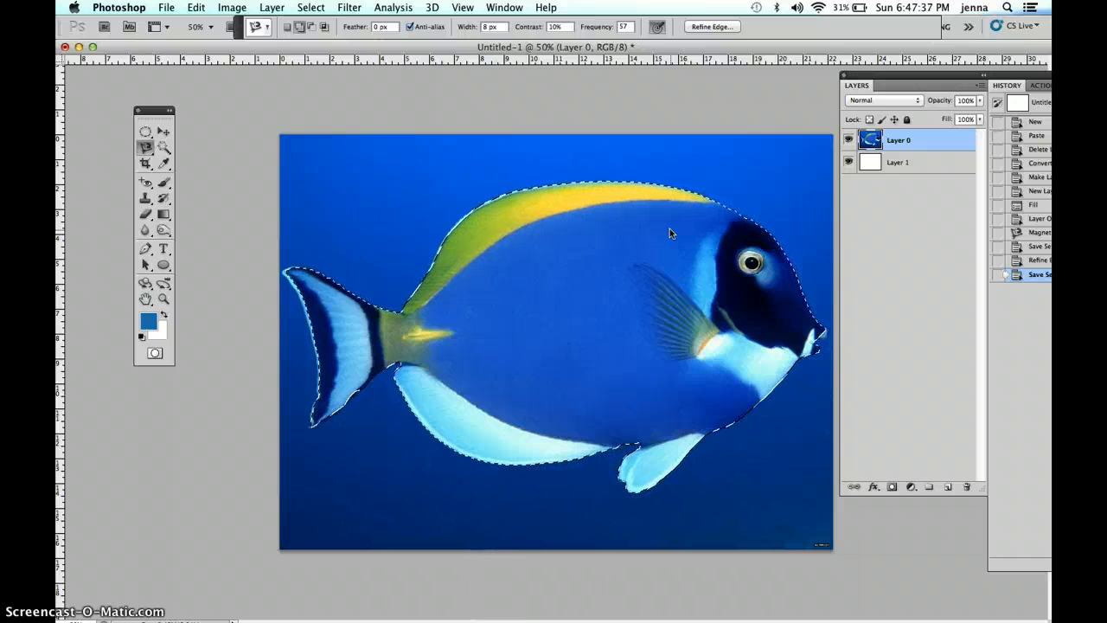
# Make the white Layer 1 active and hide the fish layer.
pyautogui.click(900, 164)
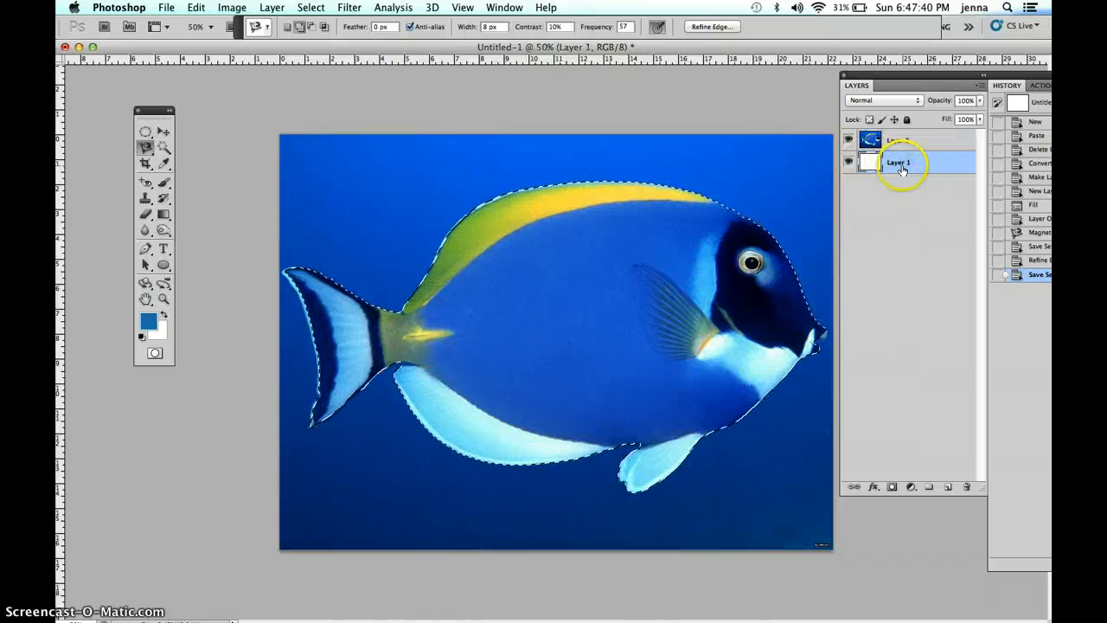
pyautogui.click(849, 140)
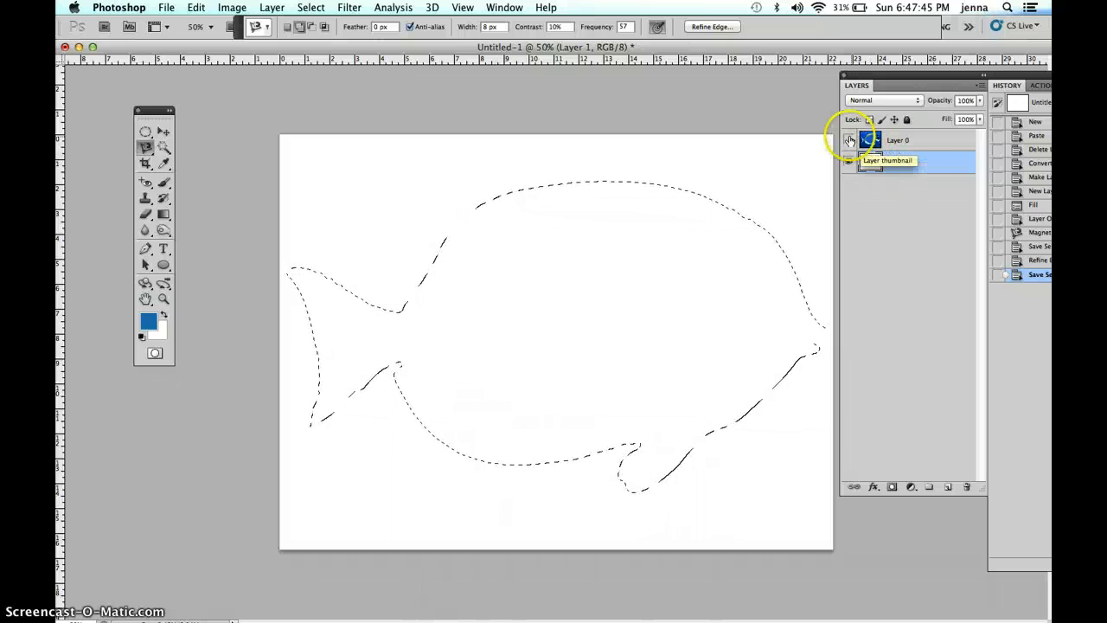
# Show the fish layer above Layer 1 and set up the Brush tool at 200 px.
pyautogui.click(848, 140)
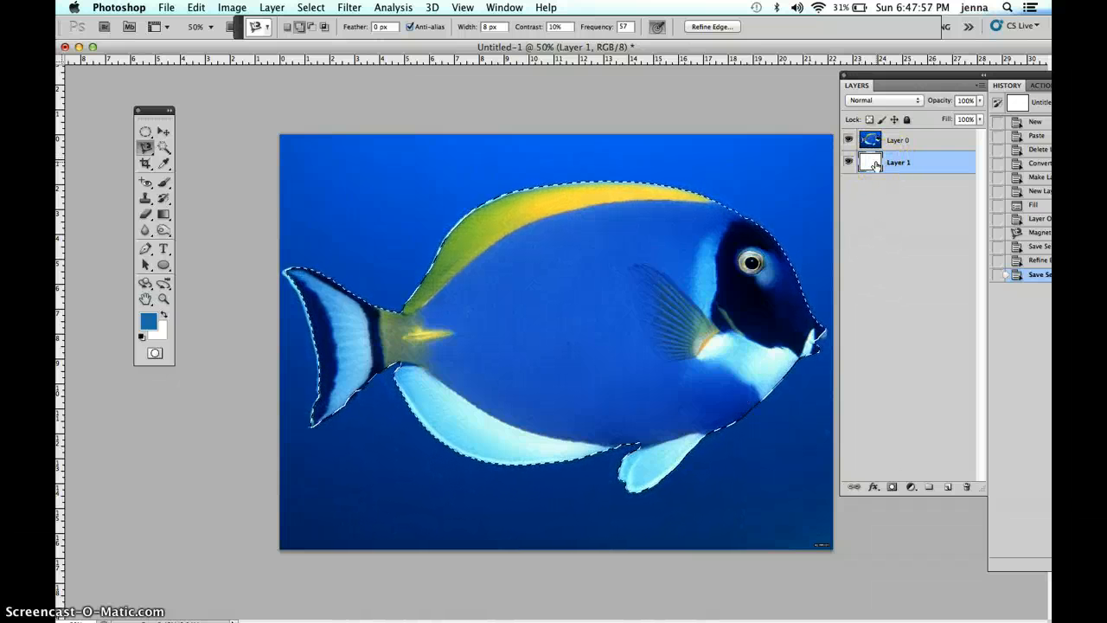
pyautogui.click(164, 185)
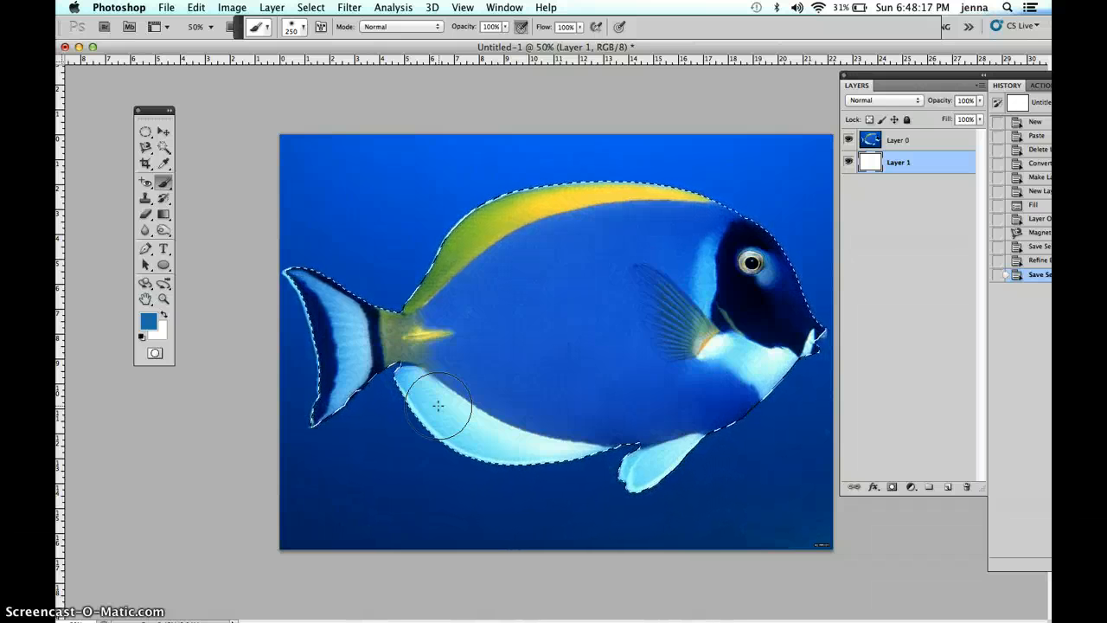
pyautogui.press('[')
pyautogui.press('[')
pyautogui.press('[')
pyautogui.press('[')
pyautogui.press('[')
pyautogui.press('[')
pyautogui.press(']')
pyautogui.press(']')
pyautogui.press(']')
pyautogui.press(']')
pyautogui.press(']')
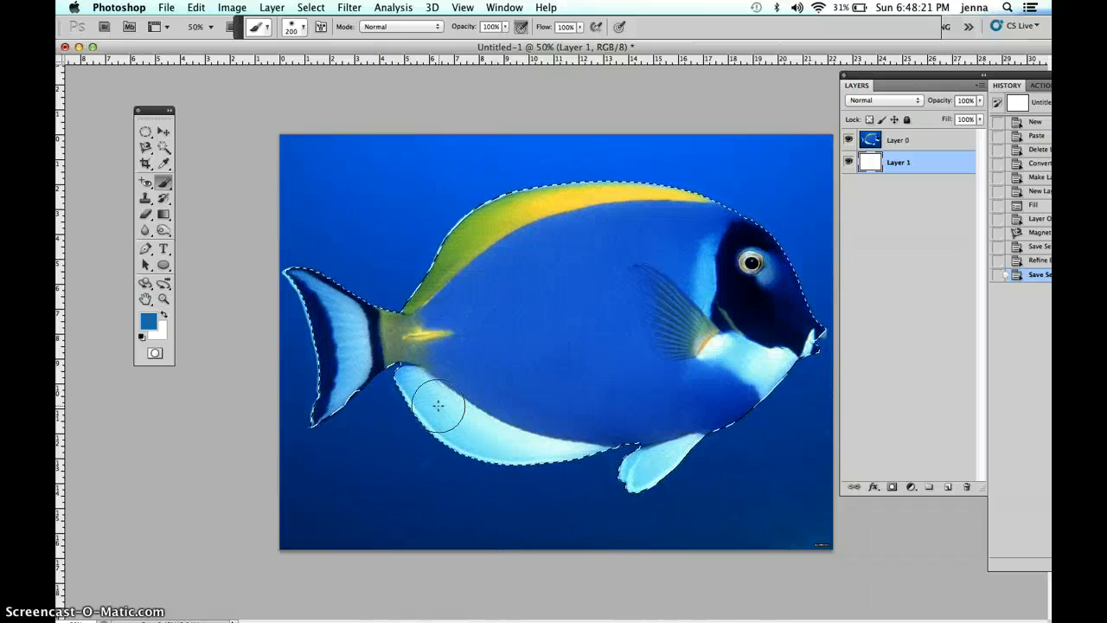
# Sample the light blue of the lower fin, paint both lower fins on Layer 1, and check the paint with the fish layer briefly hidden.
pyautogui.click(447, 401)
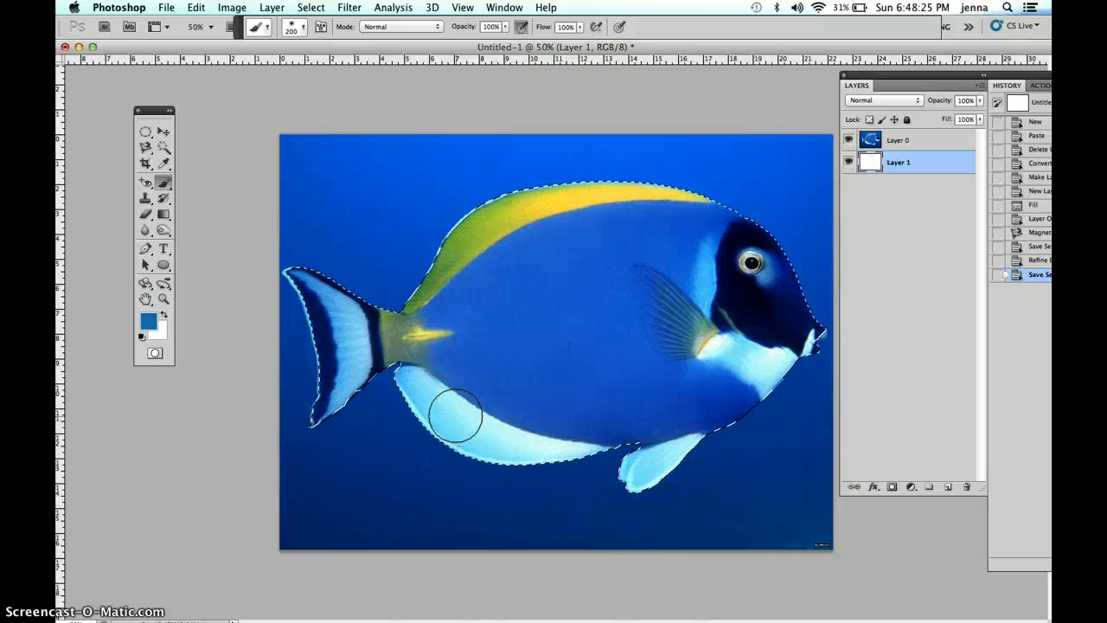
pyautogui.keyDown('alt'); pyautogui.click(457, 415); pyautogui.keyUp('alt')
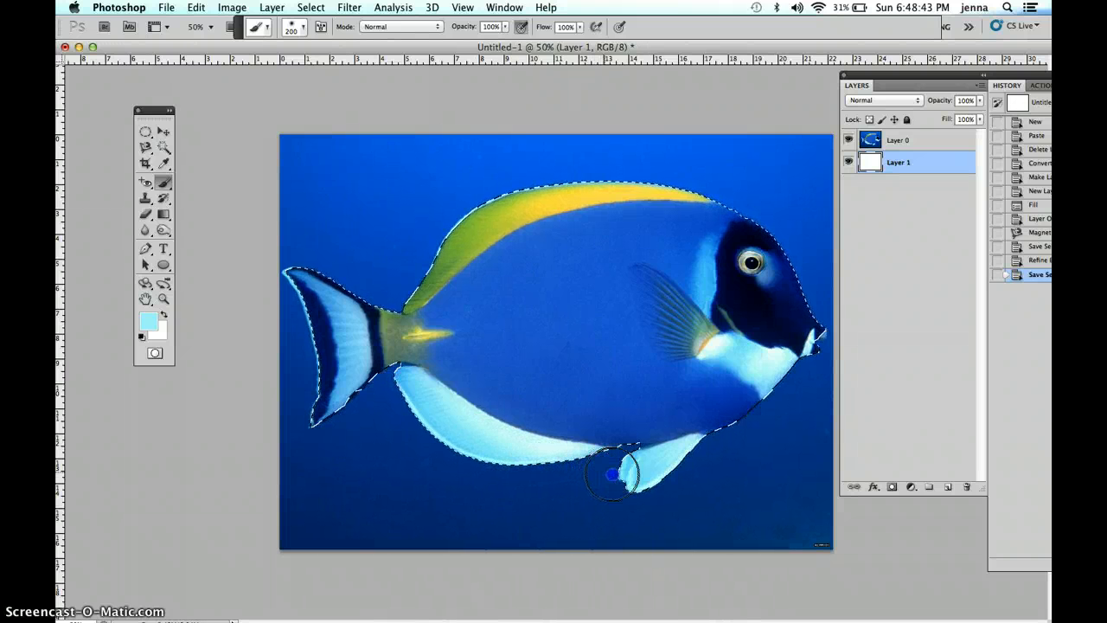
pyautogui.moveTo(656, 475)
pyautogui.mouseDown()
pyautogui.moveTo(692, 460)
pyautogui.moveTo(738, 467)
pyautogui.mouseUp()
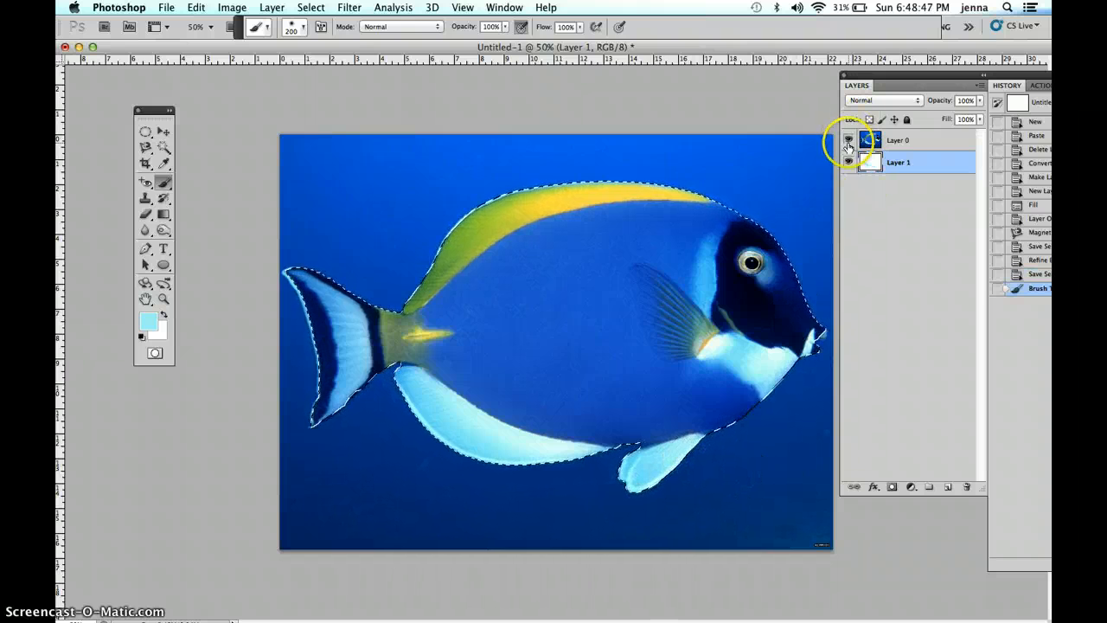
pyautogui.click(848, 139)
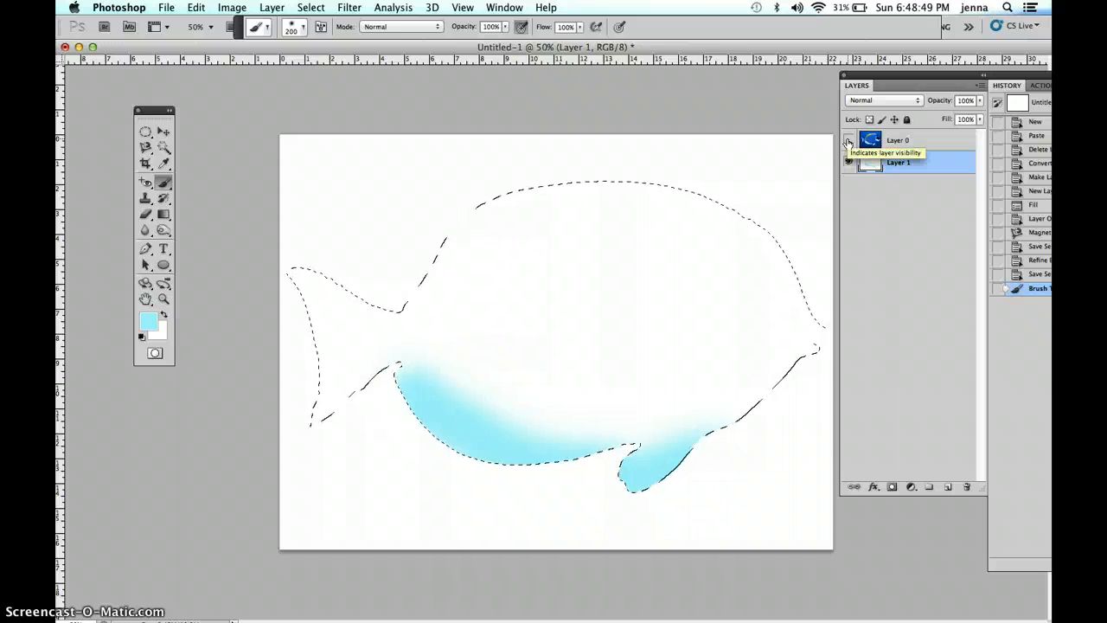
pyautogui.click(848, 140)
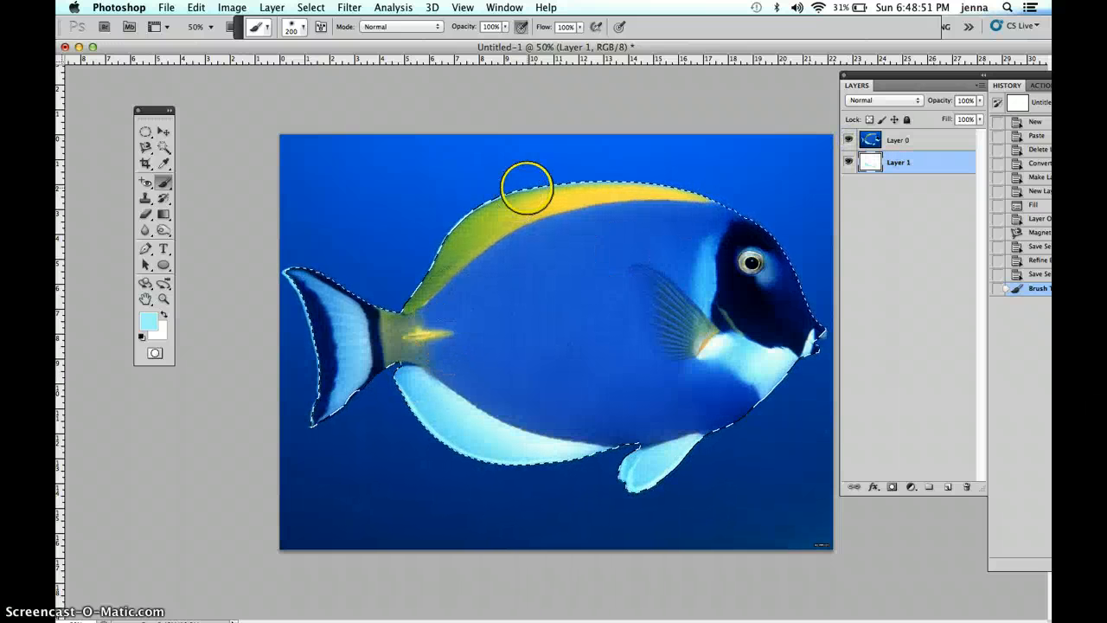
# Paint the upper fin on Layer 1 in its sampled yellow with brush hardness 48%, and check it with the fish layer briefly hidden.
pyautogui.moveTo(560, 190); pyautogui.dragTo(575, 190)
pyautogui.click(576, 189)
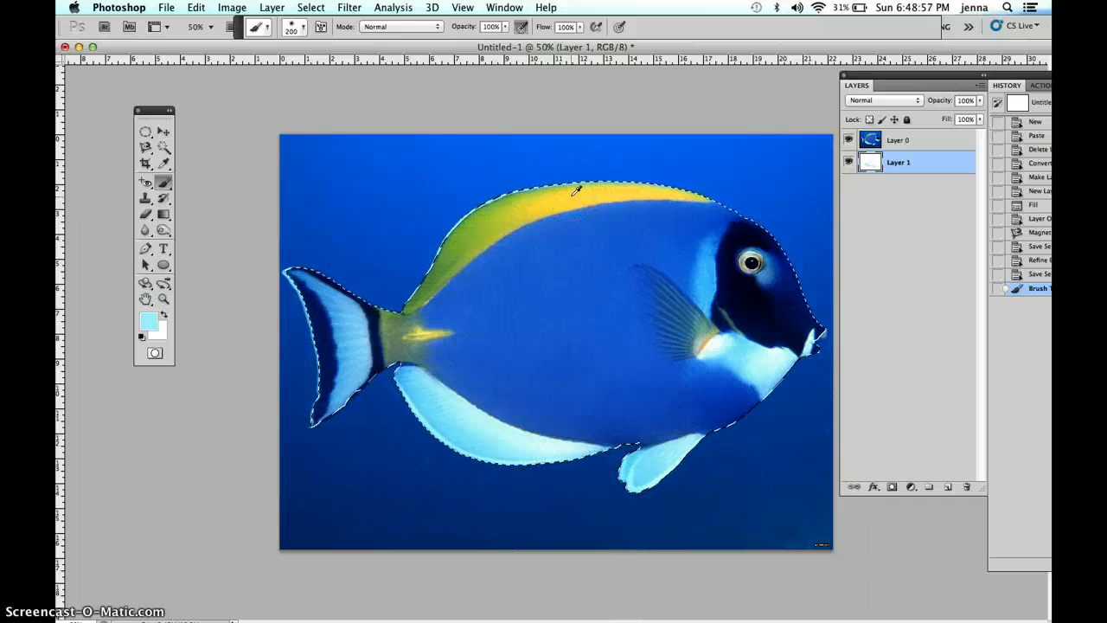
pyautogui.keyDown('alt'); pyautogui.click(575, 189); pyautogui.keyUp('alt')
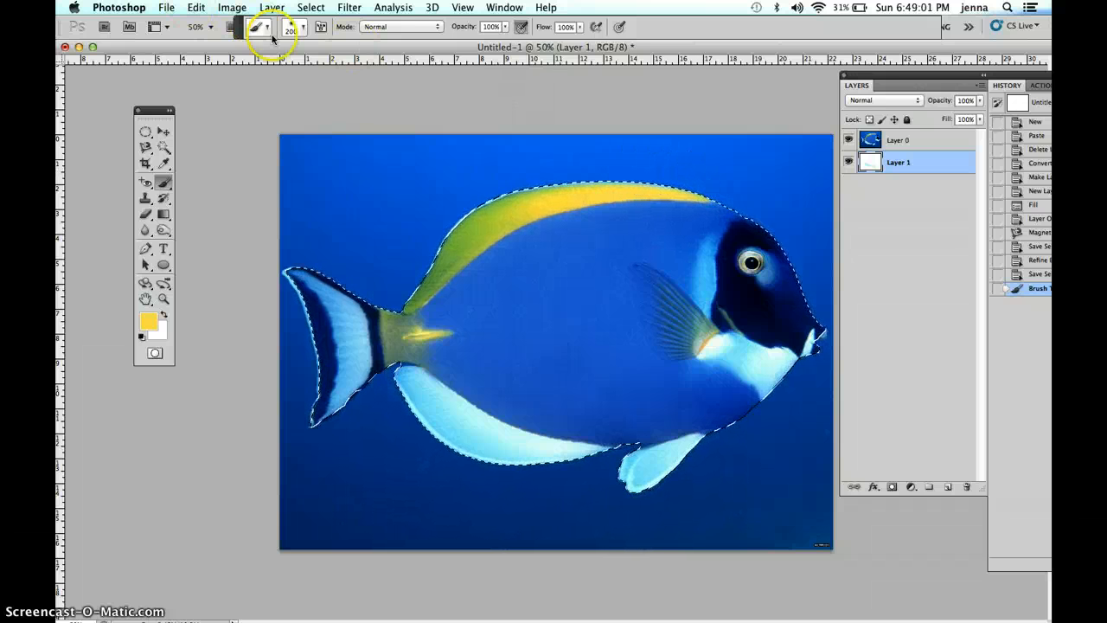
pyautogui.click(302, 31)
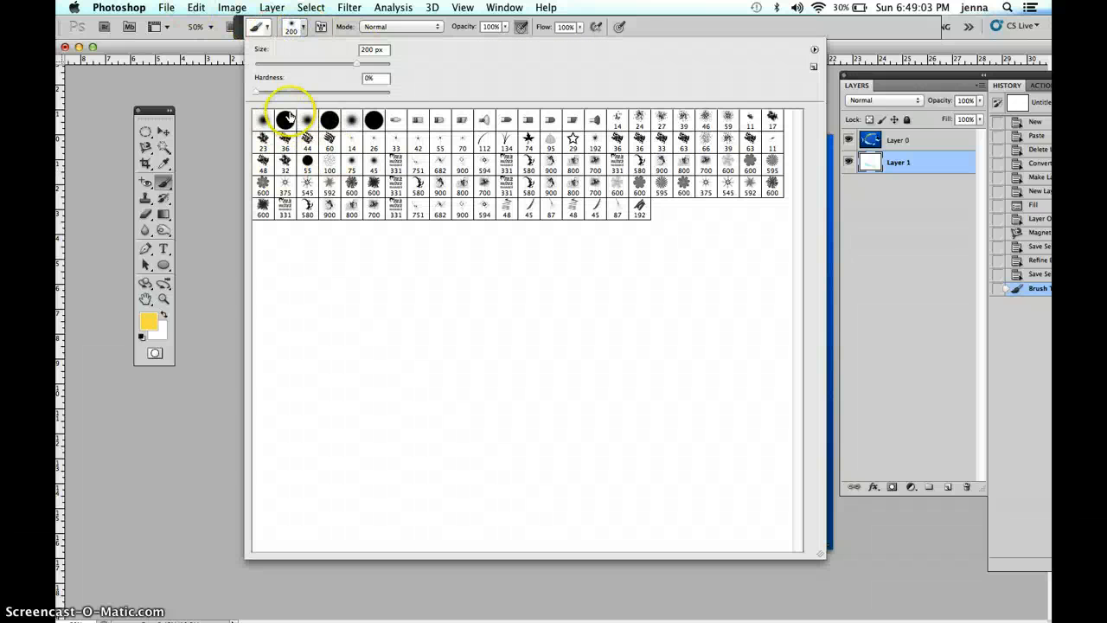
pyautogui.moveTo(257, 92); pyautogui.dragTo(321, 96)
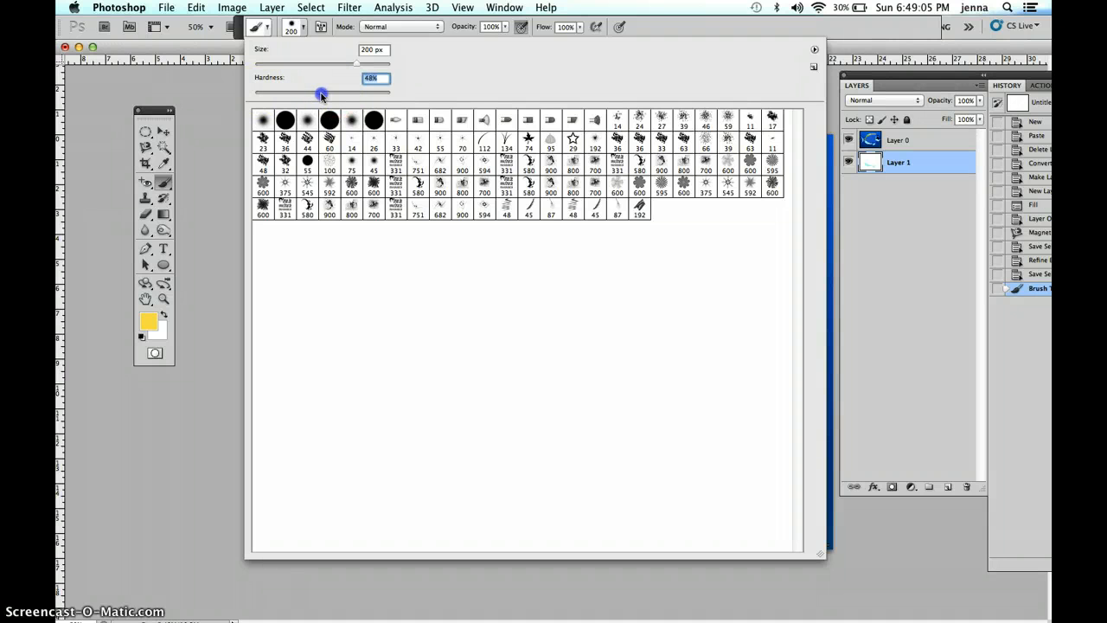
pyautogui.click(645, 26)
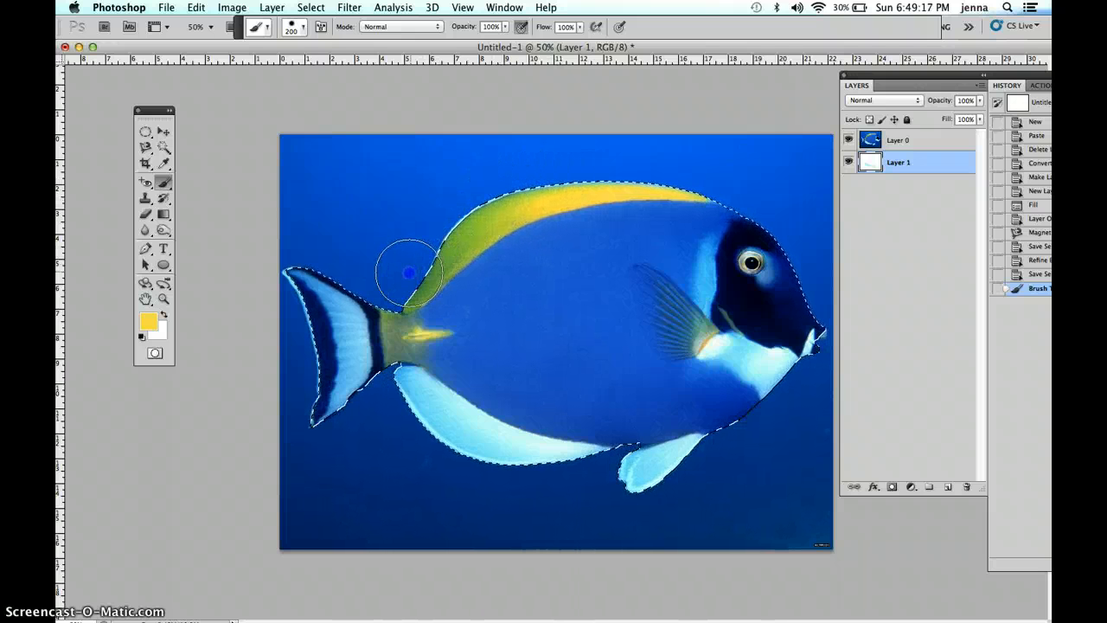
pyautogui.moveTo(401, 279); pyautogui.dragTo(389, 259)
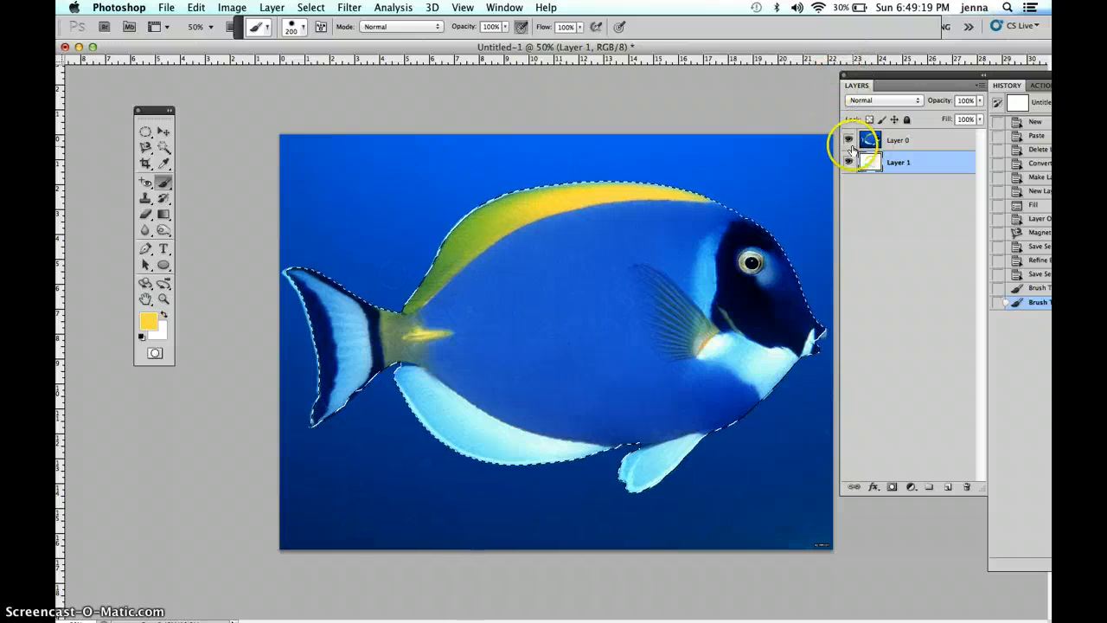
pyautogui.click(848, 140)
pyautogui.click(848, 140)
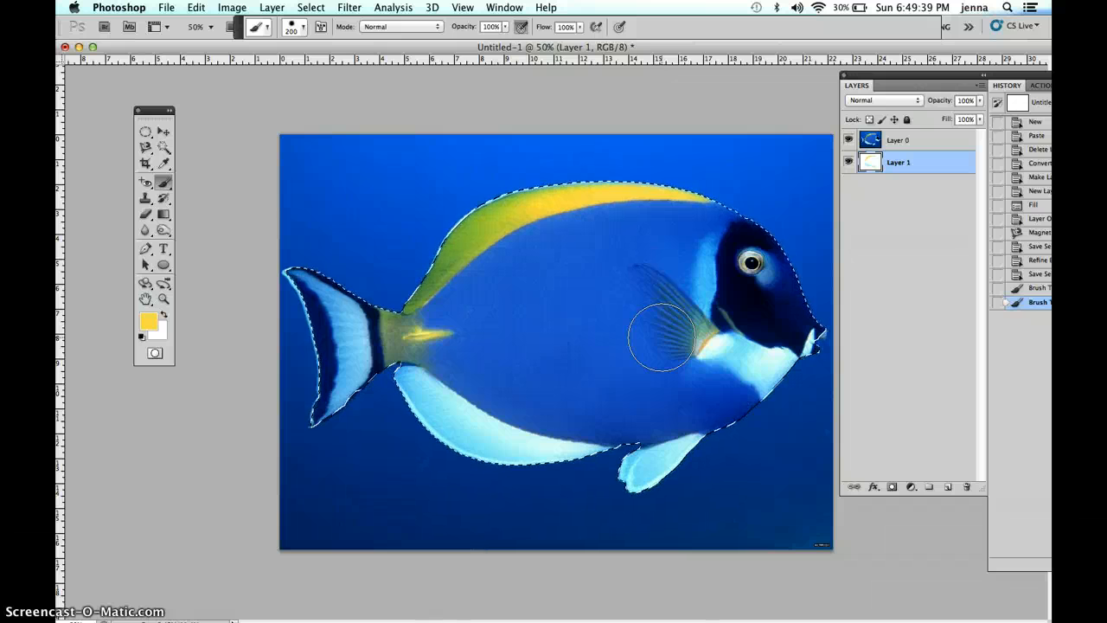
# Paint the fish's body on Layer 1 in its sampled blue, enlarging the brush to 500 px and filling the centre with the fish layer hidden.
pyautogui.moveTo(751, 273); pyautogui.dragTo(755, 254)
pyautogui.moveTo(627, 303); pyautogui.dragTo(560, 288)
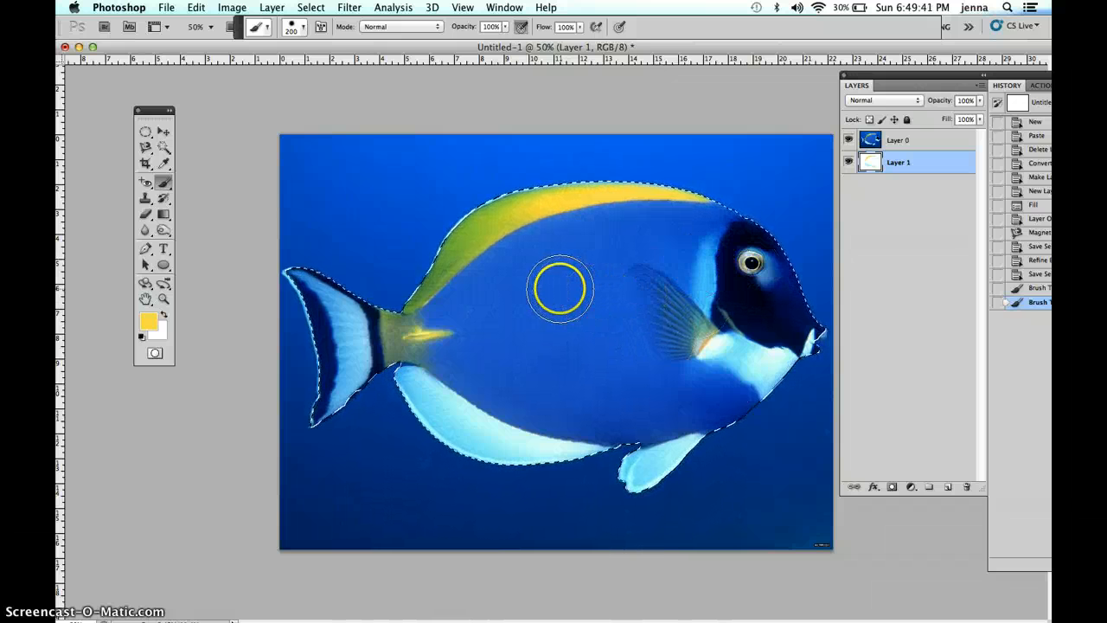
pyautogui.keyDown('alt'); pyautogui.click(562, 288); pyautogui.keyUp('alt')
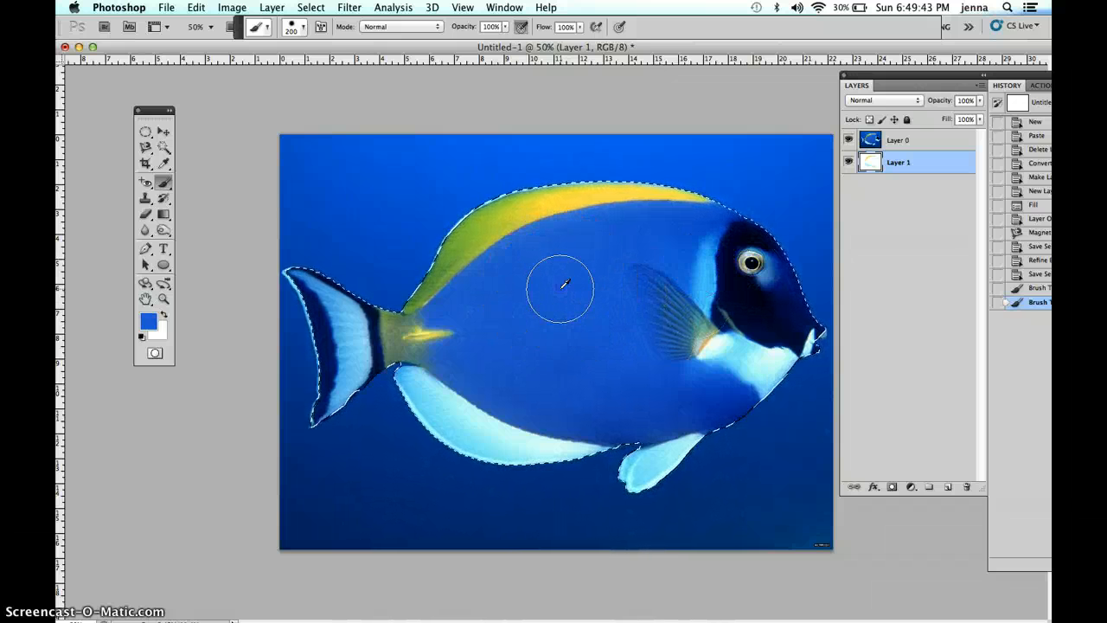
pyautogui.moveTo(677, 223)
pyautogui.mouseDown()
pyautogui.moveTo(718, 241)
pyautogui.moveTo(614, 236)
pyautogui.moveTo(509, 271)
pyautogui.mouseUp()
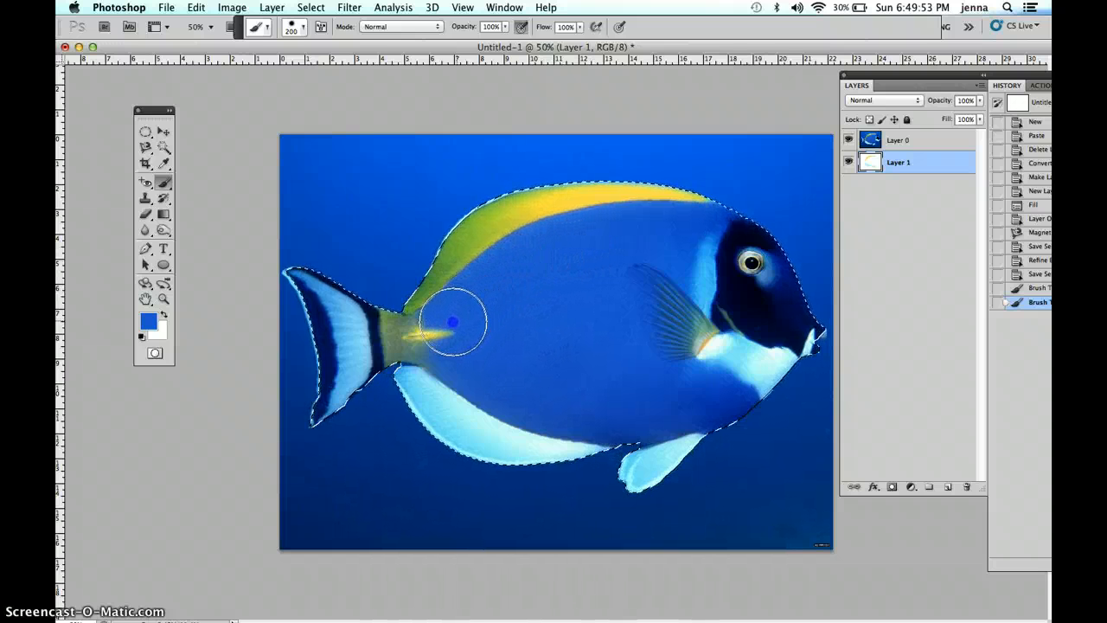
pyautogui.moveTo(453, 321)
pyautogui.mouseDown()
pyautogui.moveTo(506, 388)
pyautogui.moveTo(576, 415)
pyautogui.moveTo(635, 419)
pyautogui.moveTo(688, 400)
pyautogui.moveTo(727, 407)
pyautogui.moveTo(671, 364)
pyautogui.moveTo(665, 342)
pyautogui.moveTo(686, 292)
pyautogui.moveTo(649, 304)
pyautogui.mouseUp()
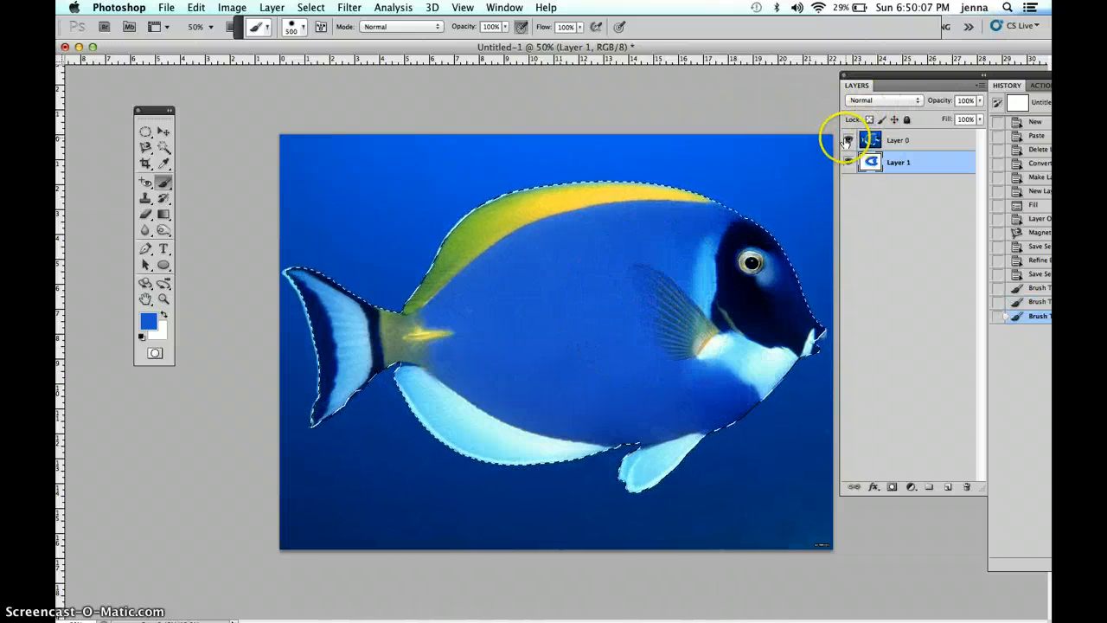
pyautogui.click(848, 139)
pyautogui.moveTo(600, 297); pyautogui.dragTo(571, 321)
pyautogui.click(601, 321)
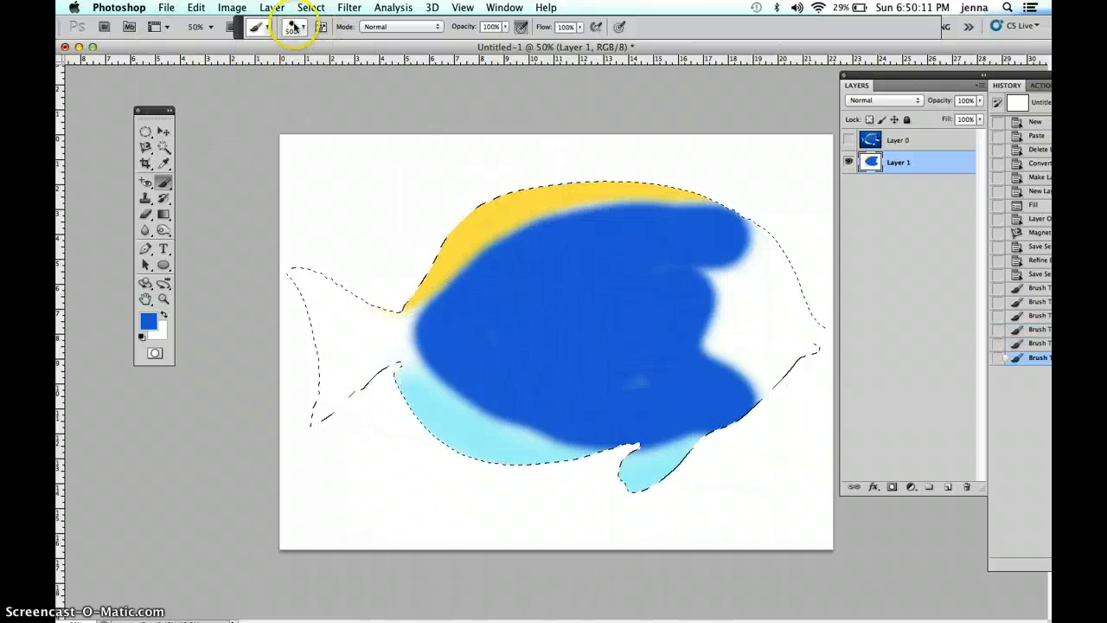
# Set the brush hardness to 85% and show the fish layer again.
pyautogui.click(294, 26)
pyautogui.moveTo(327, 91); pyautogui.dragTo(370, 94)
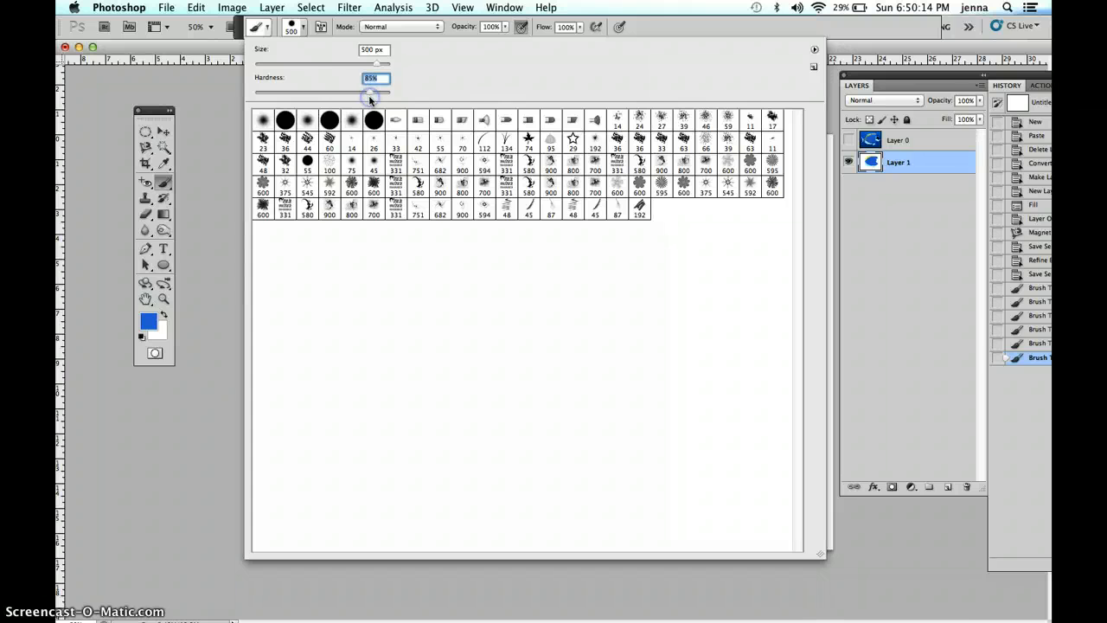
pyautogui.click(636, 29)
pyautogui.click(848, 141)
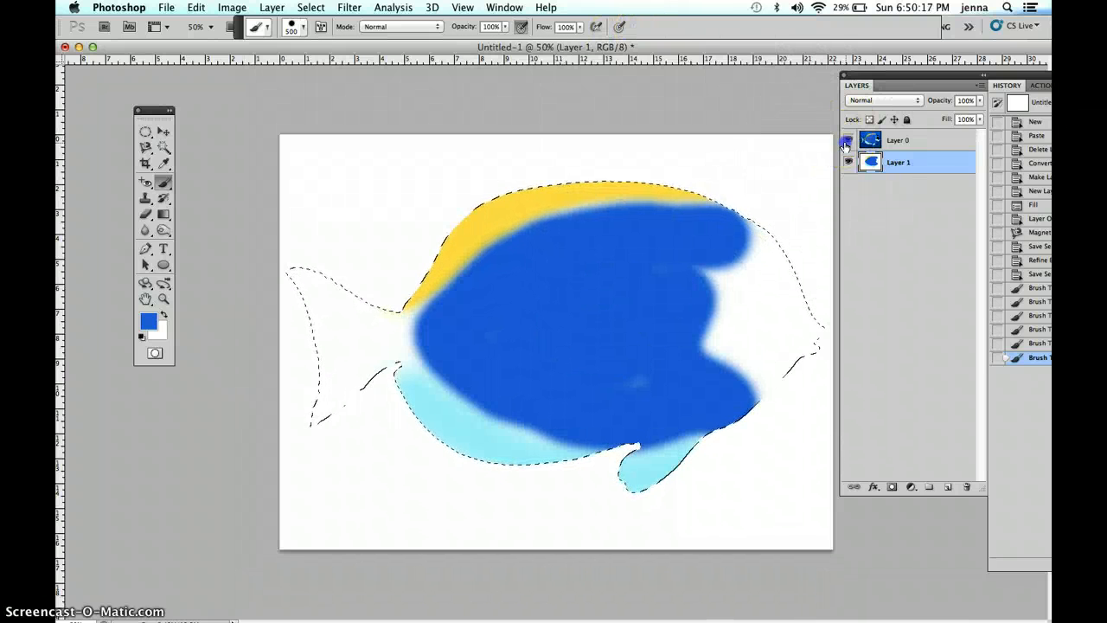
# Reduce the brush to 125 px and extend the blue body paint on Layer 1 along the boundary with the head.
pyautogui.press('[')
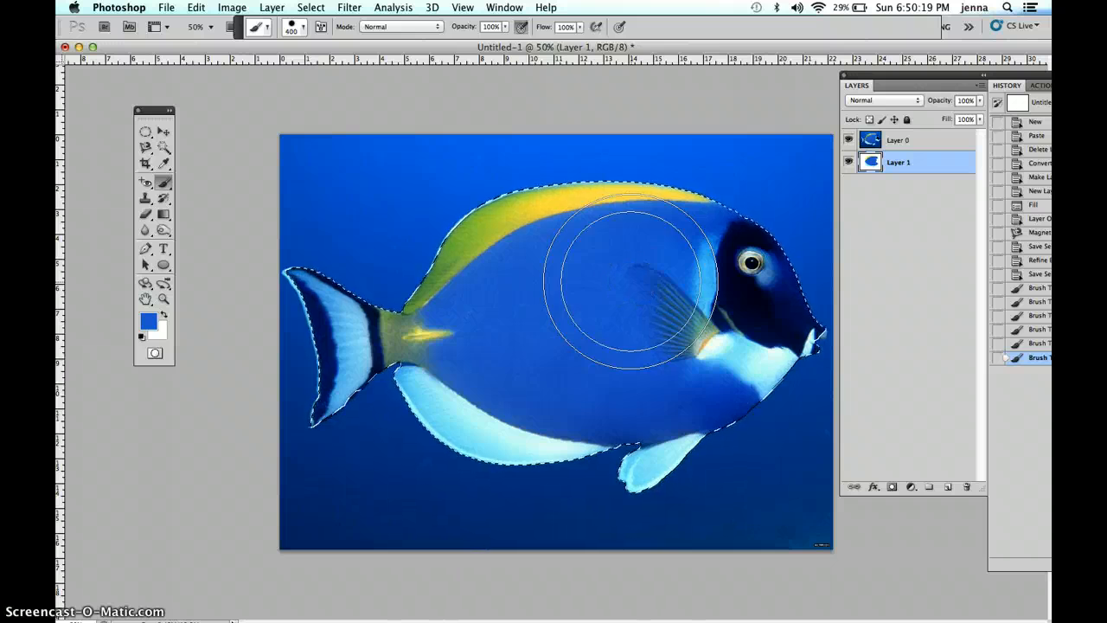
pyautogui.press('[')
pyautogui.press('[')
pyautogui.press('[')
pyautogui.press('[')
pyautogui.press('[')
pyautogui.press('[')
pyautogui.click(701, 227)
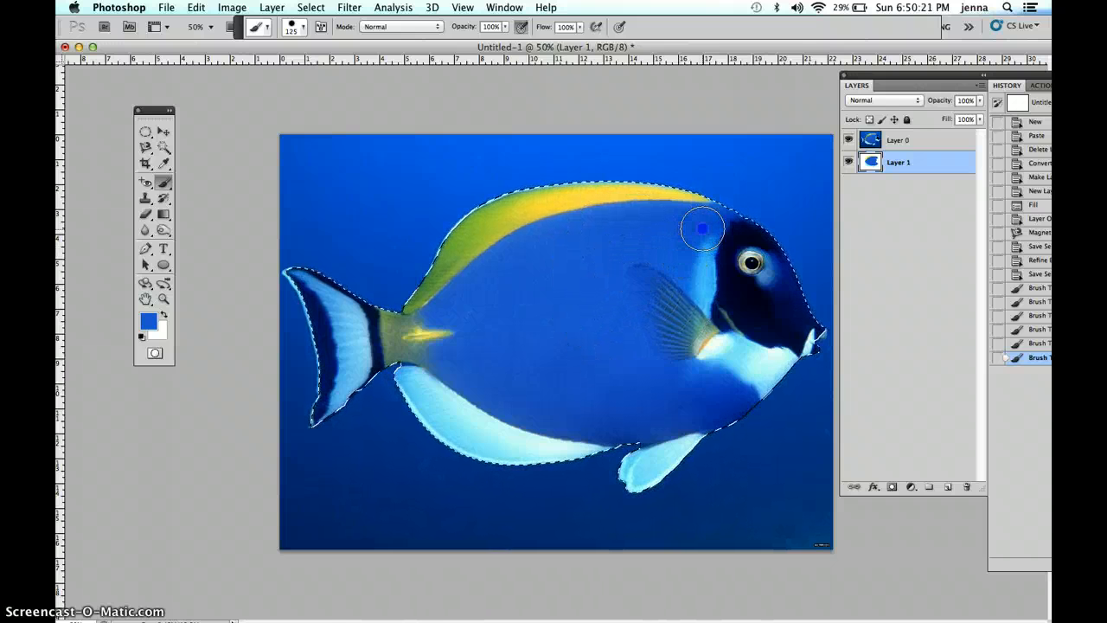
pyautogui.moveTo(700, 242)
pyautogui.mouseDown()
pyautogui.moveTo(690, 321)
pyautogui.moveTo(707, 358)
pyautogui.mouseUp()
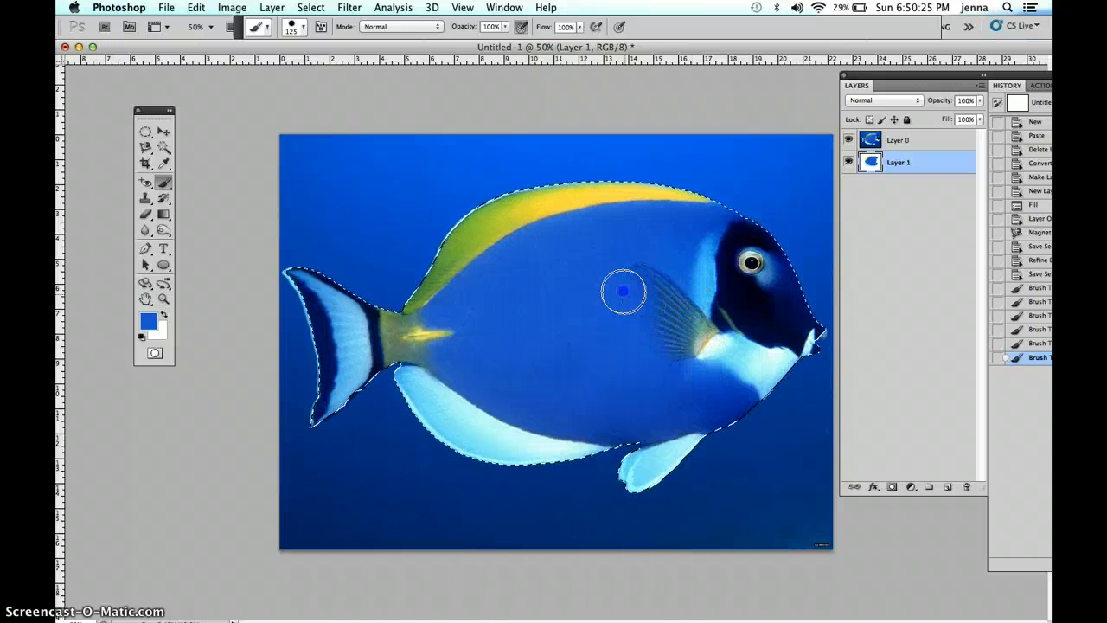
pyautogui.moveTo(527, 292); pyautogui.dragTo(564, 313)
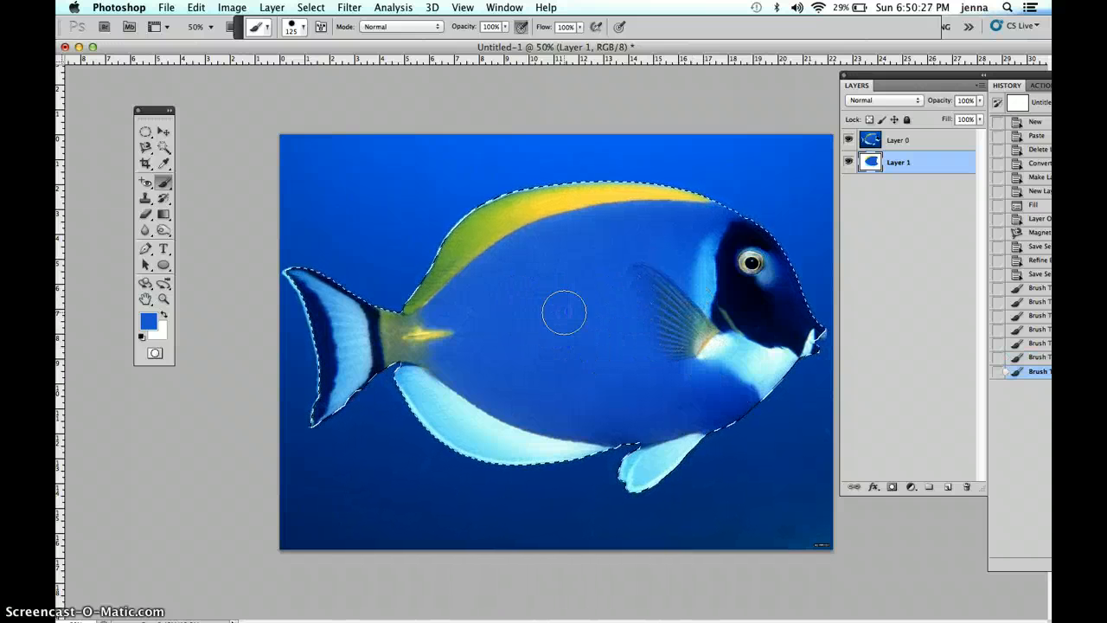
# Sample the light blue under the fish's head and paint that patch on Layer 1 with a 100 px brush.
pyautogui.keyDown('alt'); pyautogui.click(738, 342); pyautogui.keyUp('alt')
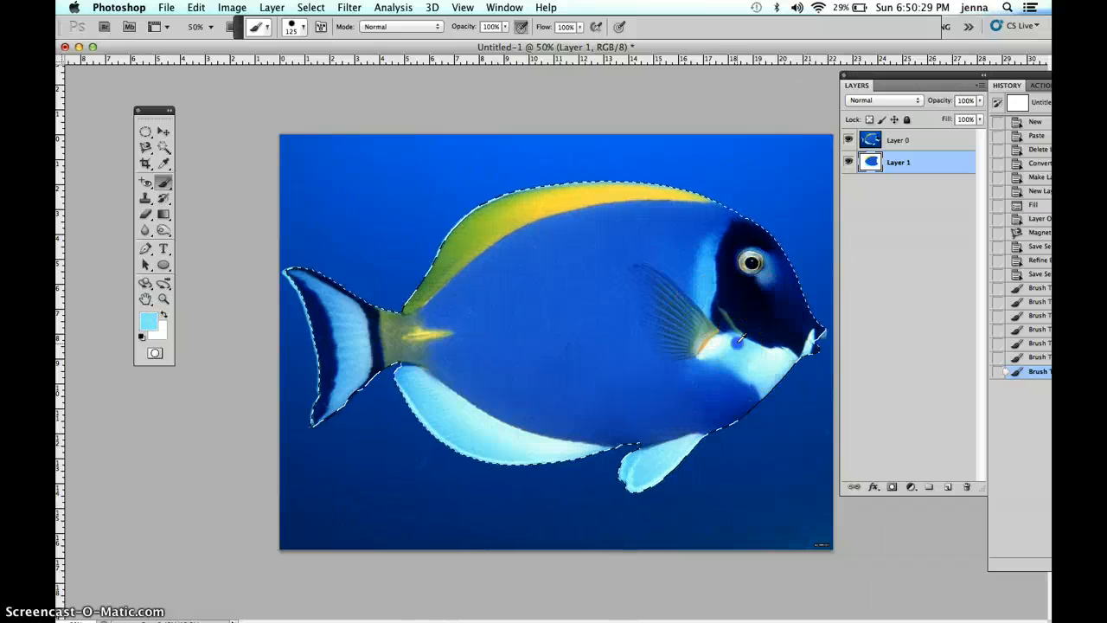
pyautogui.press('[')
pyautogui.moveTo(744, 357)
pyautogui.mouseDown()
pyautogui.moveTo(781, 387)
pyautogui.moveTo(782, 363)
pyautogui.moveTo(713, 347)
pyautogui.mouseUp()
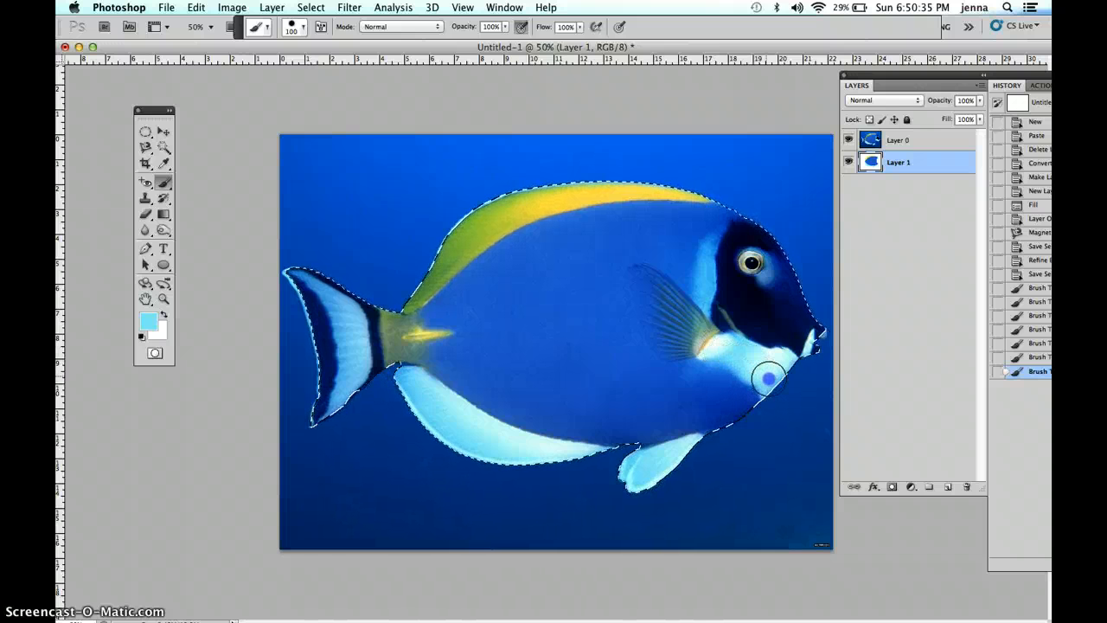
pyautogui.moveTo(772, 374); pyautogui.dragTo(764, 369)
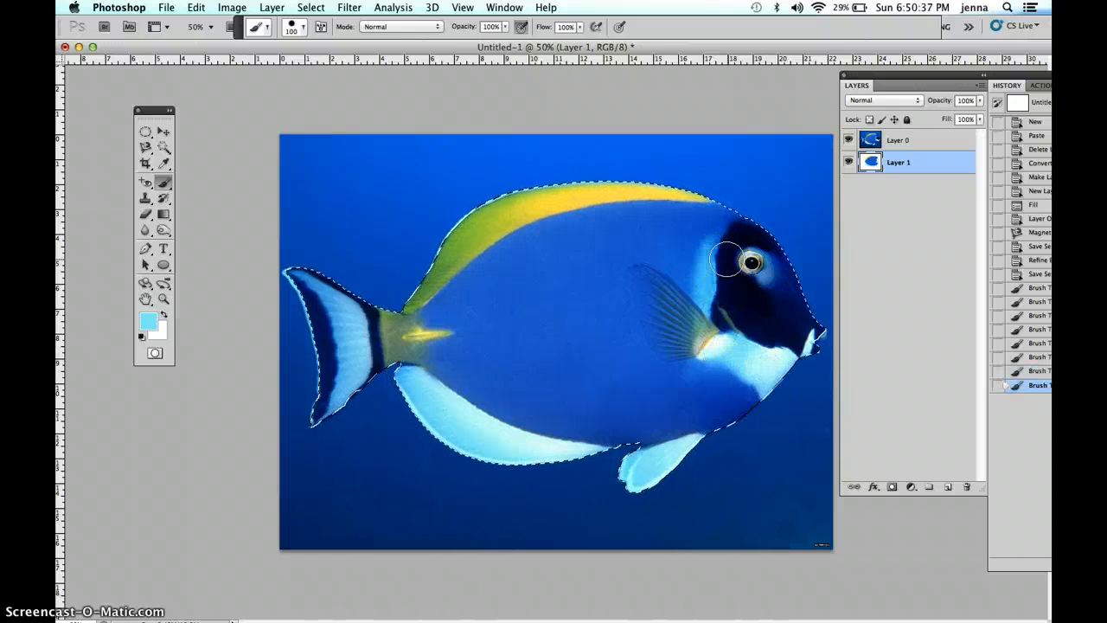
# Sample the lighter blue stripe behind the eye and paint it on Layer 1 with a 50 px brush.
pyautogui.press('[')
pyautogui.press('[')
pyautogui.press('[')
pyautogui.press('[')
pyautogui.press('[')
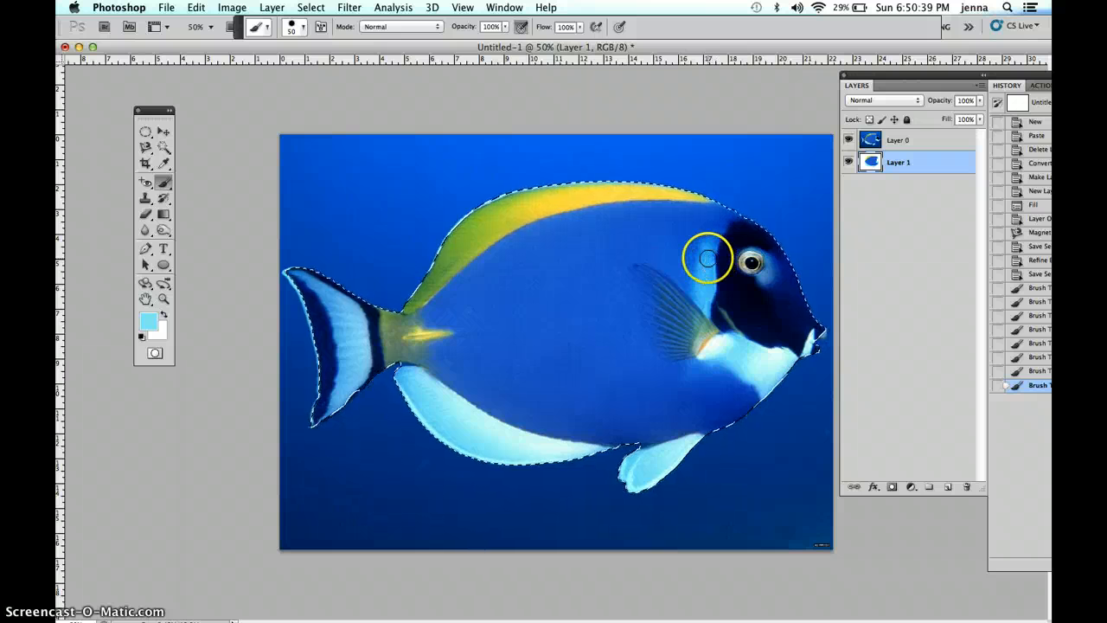
pyautogui.keyDown('alt'); pyautogui.click(708, 258); pyautogui.keyUp('alt')
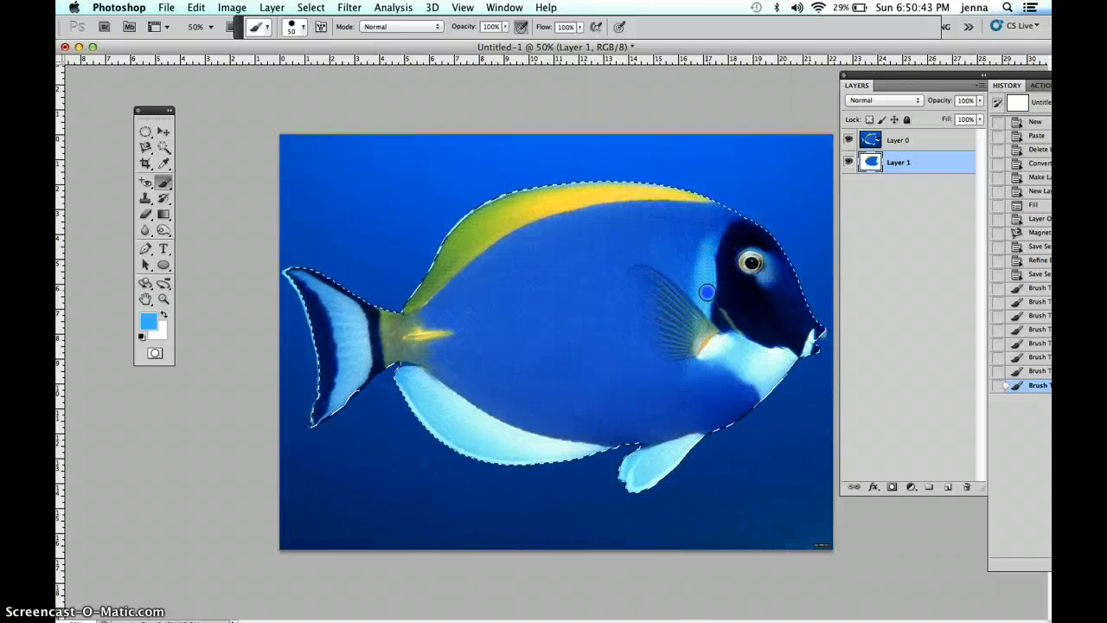
pyautogui.click(705, 255)
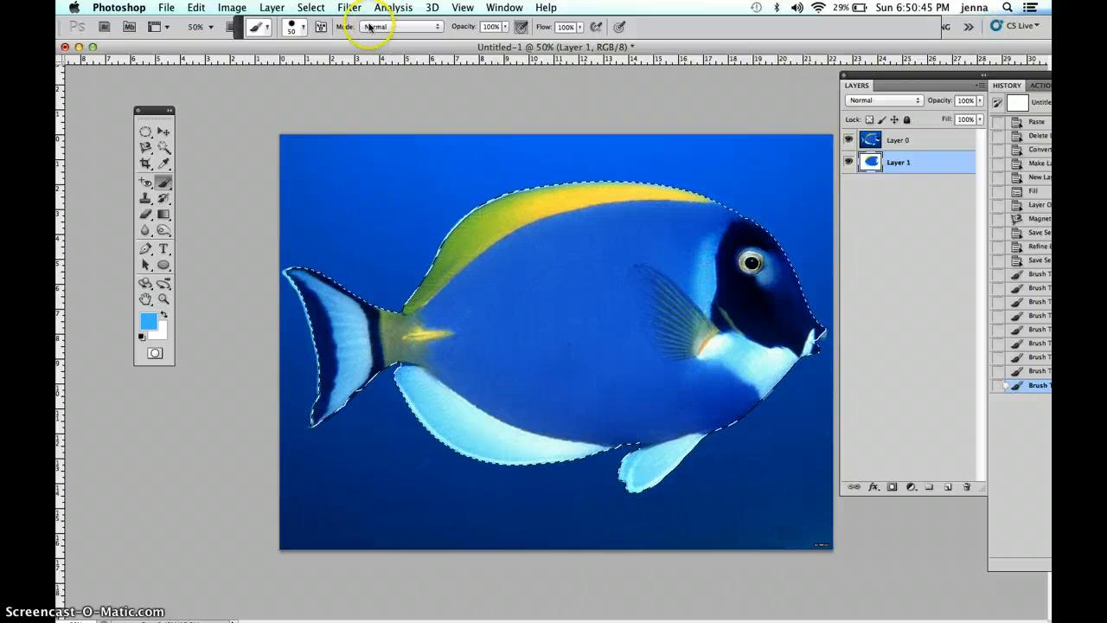
# Lower the brush opacity to 49%, paint over the light blue stripe behind the eye on Layer 1, and compare it with the photo.
pyautogui.moveTo(464, 27); pyautogui.dragTo(490, 26)
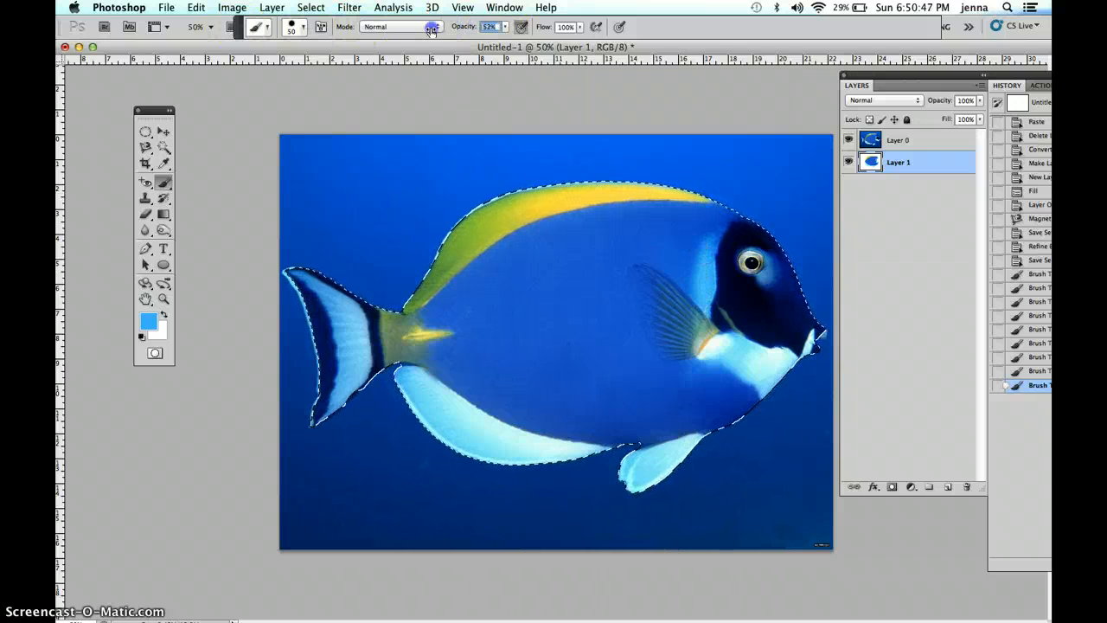
pyautogui.click(706, 248)
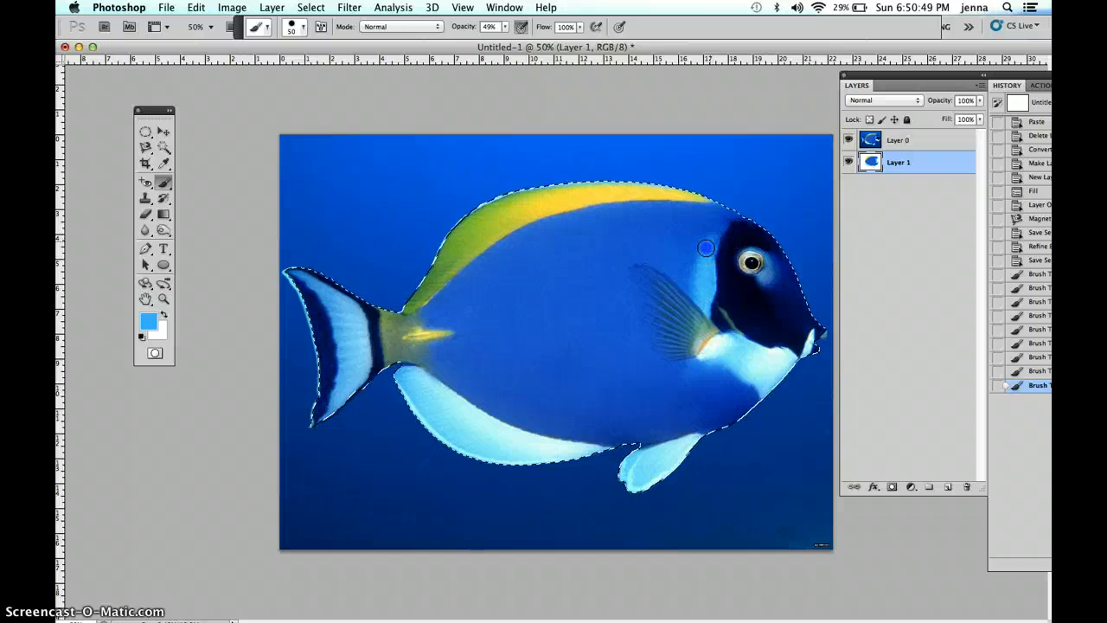
pyautogui.click(699, 285)
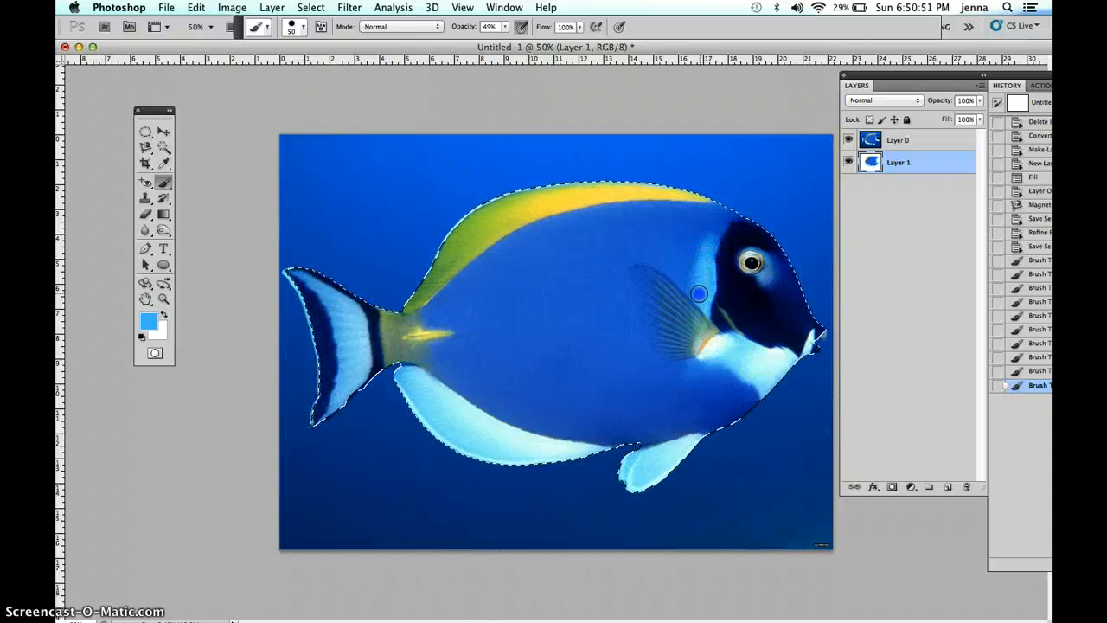
pyautogui.click(850, 139)
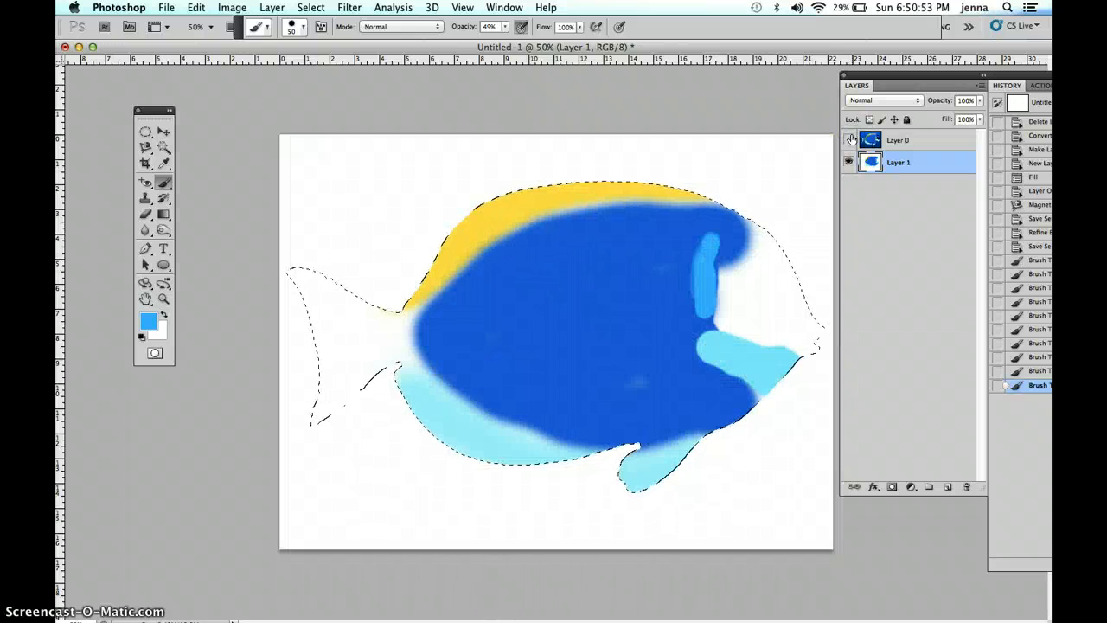
pyautogui.click(849, 139)
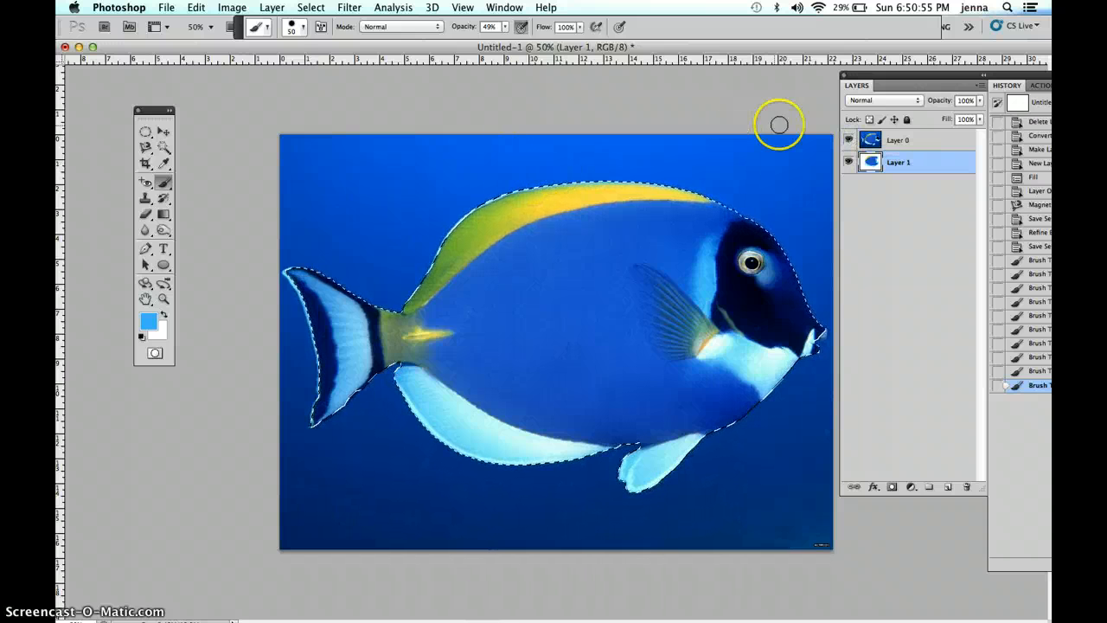
pyautogui.click(850, 140)
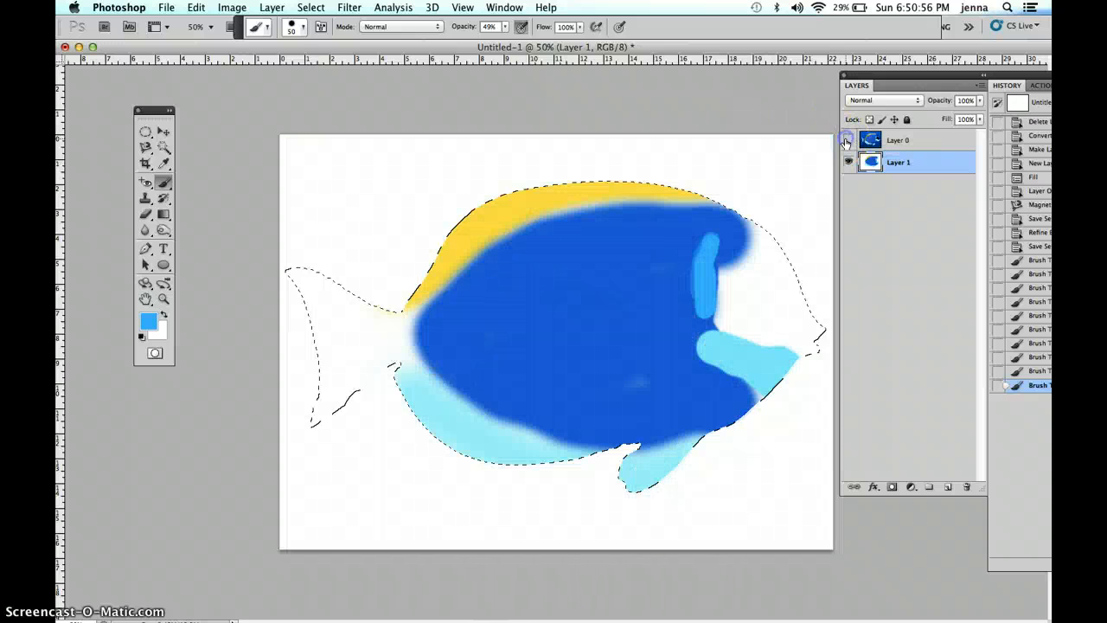
# Undo the last two brush strokes on the stripe behind the eye.
pyautogui.click(197, 7)
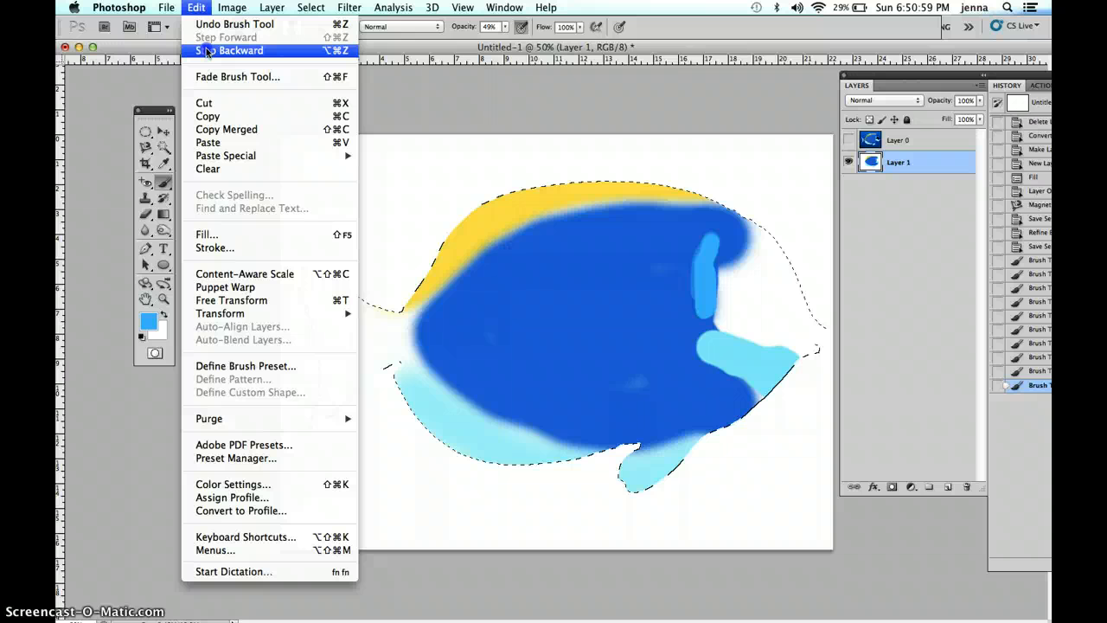
pyautogui.click(206, 50)
pyautogui.click(197, 7)
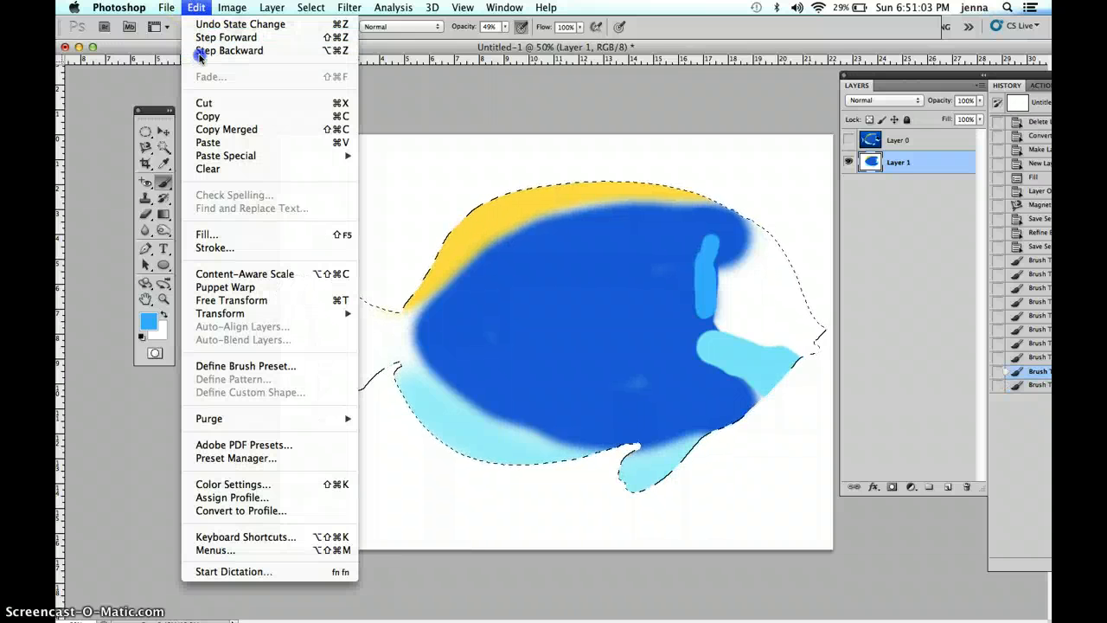
pyautogui.click(207, 50)
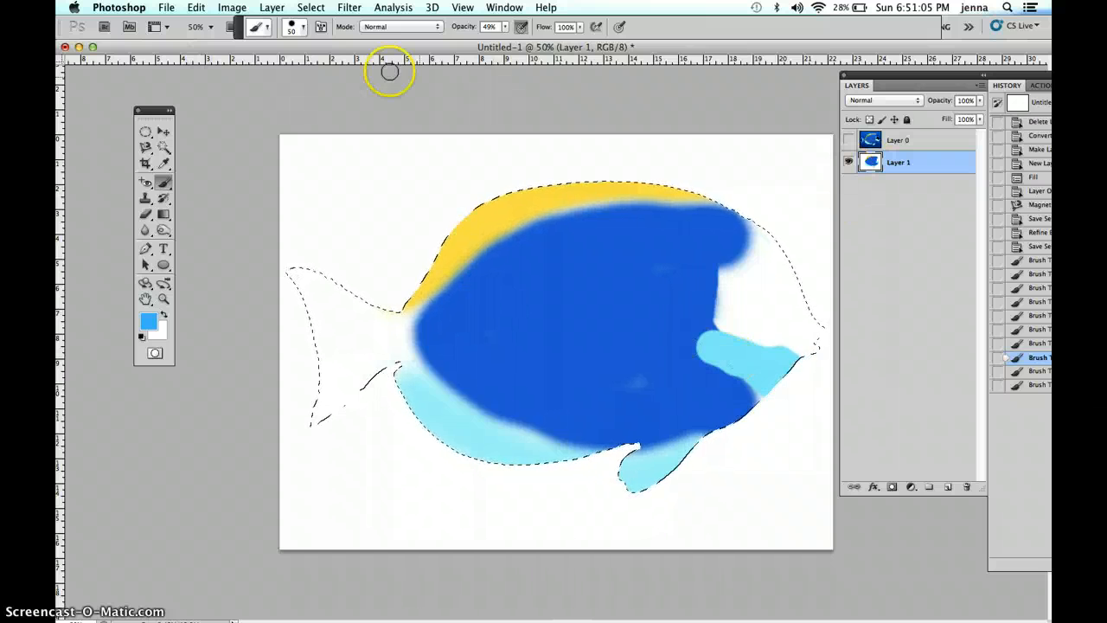
# Soften the brush to 43% hardness and repaint the light blue stripe behind the eye on Layer 1, following the photo.
pyautogui.click(304, 26)
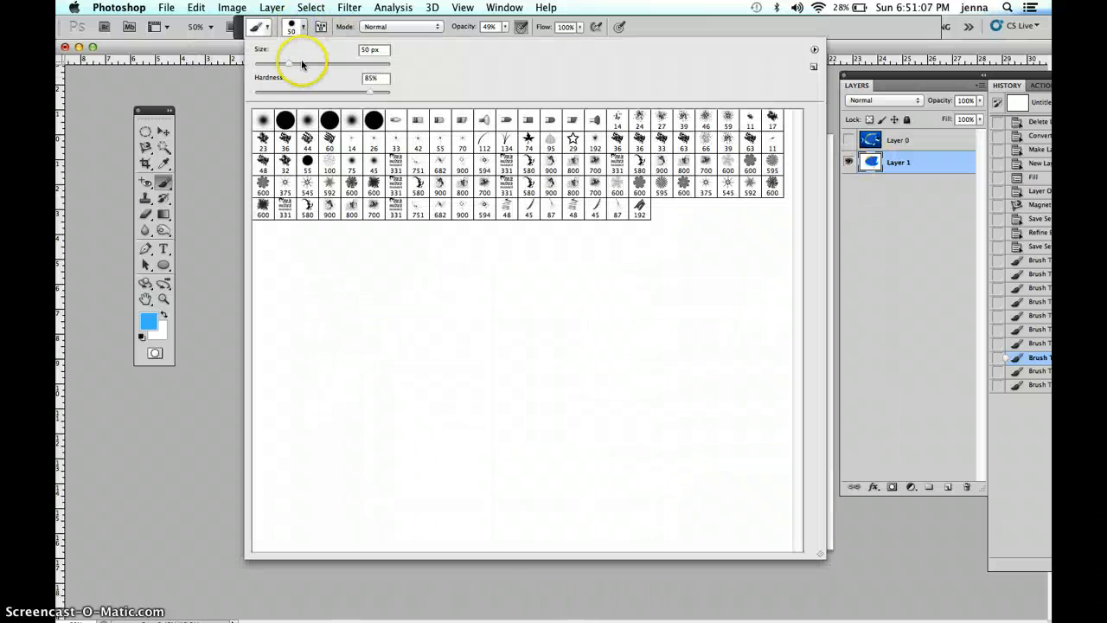
pyautogui.moveTo(371, 91); pyautogui.dragTo(313, 95)
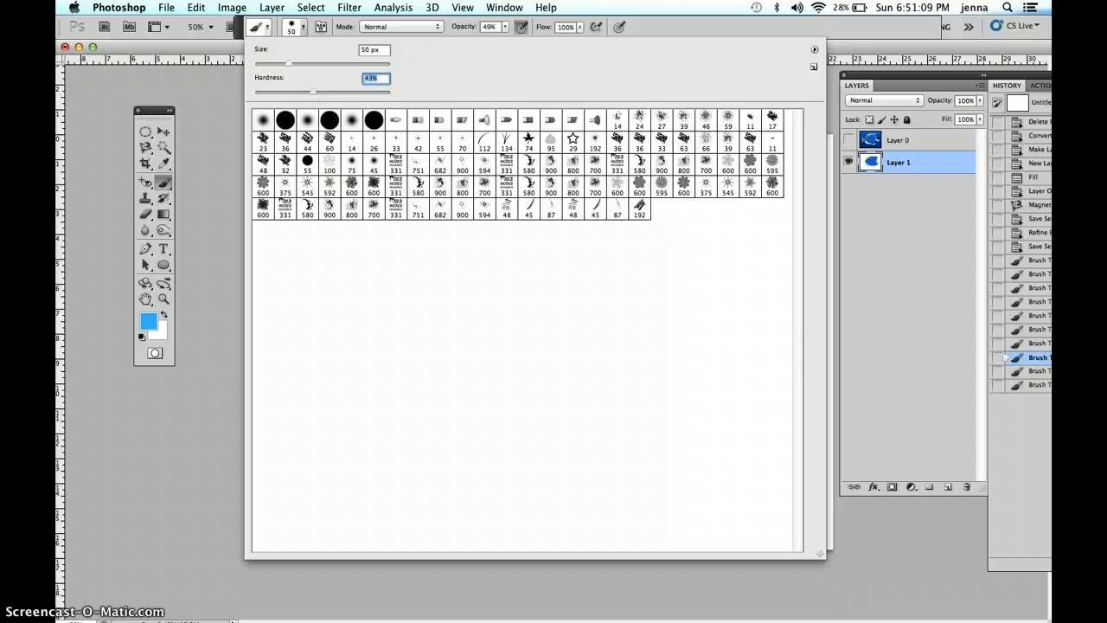
pyautogui.click(716, 23)
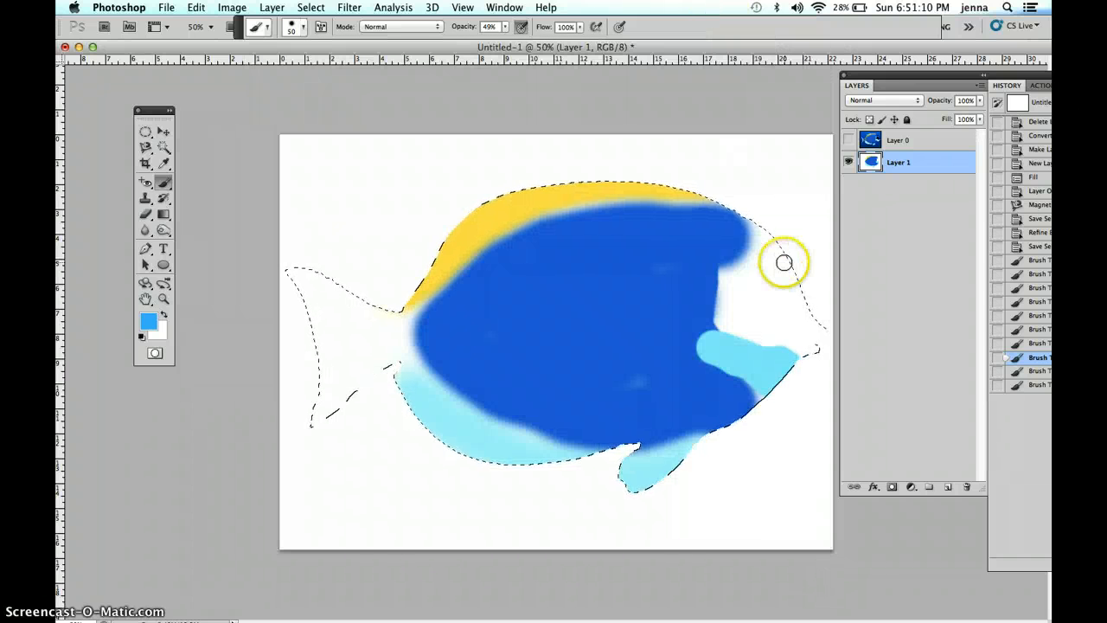
pyautogui.click(849, 139)
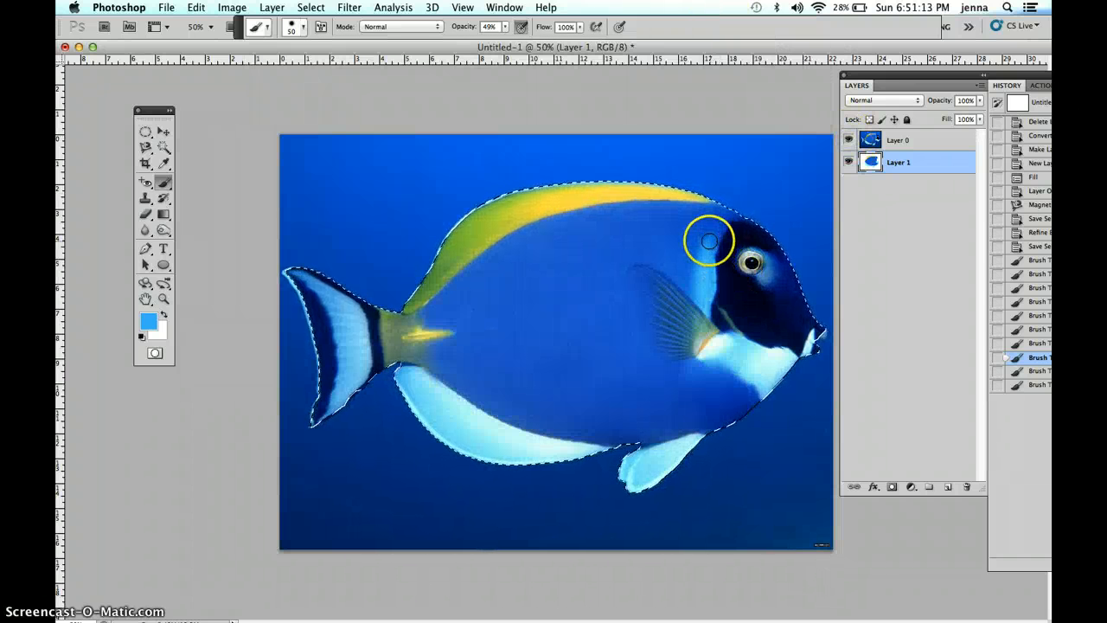
pyautogui.moveTo(710, 241)
pyautogui.mouseDown()
pyautogui.moveTo(705, 305)
pyautogui.moveTo(700, 256)
pyautogui.moveTo(721, 224)
pyautogui.mouseUp()
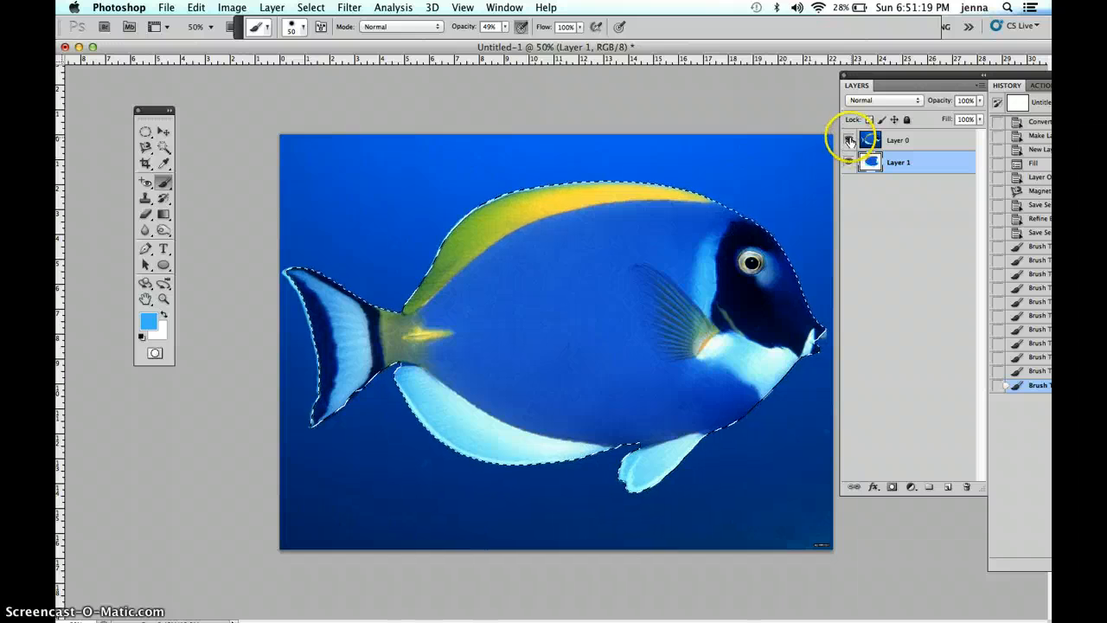
pyautogui.click(849, 140)
pyautogui.click(849, 141)
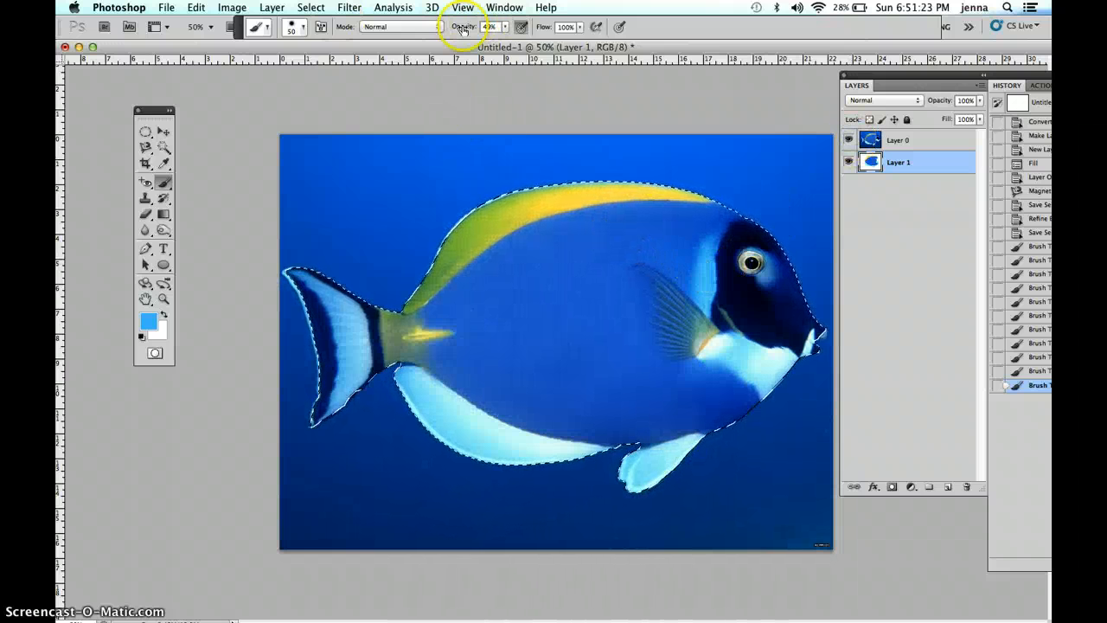
# Restore the brush opacity to 100% and strengthen the light blue stripe behind the eye on Layer 1.
pyautogui.moveTo(456, 29); pyautogui.dragTo(490, 27)
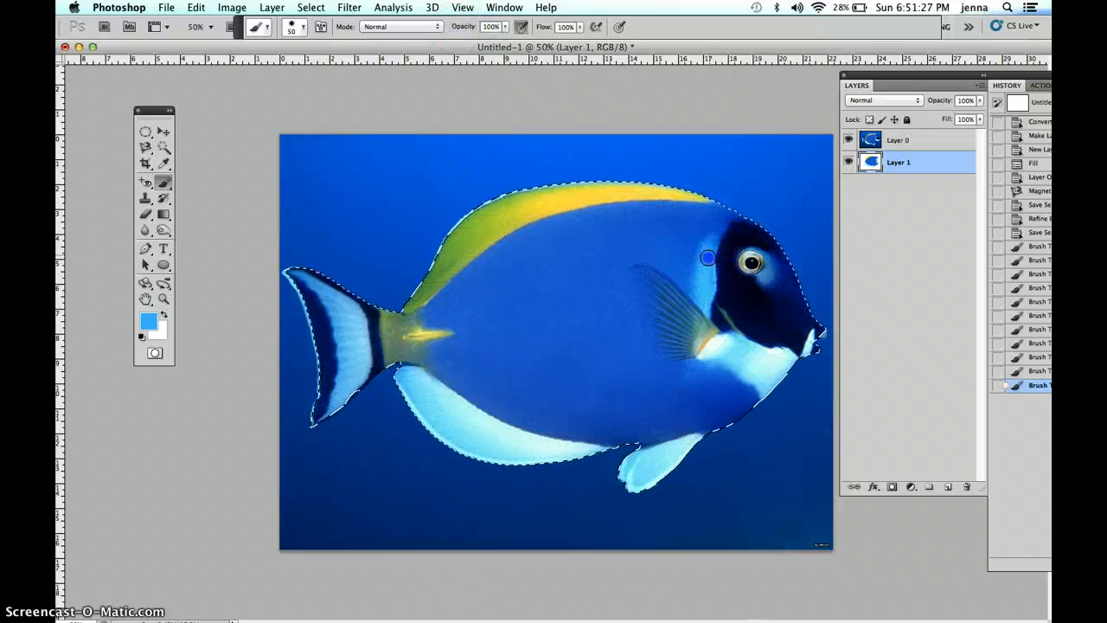
pyautogui.moveTo(709, 278); pyautogui.dragTo(711, 301)
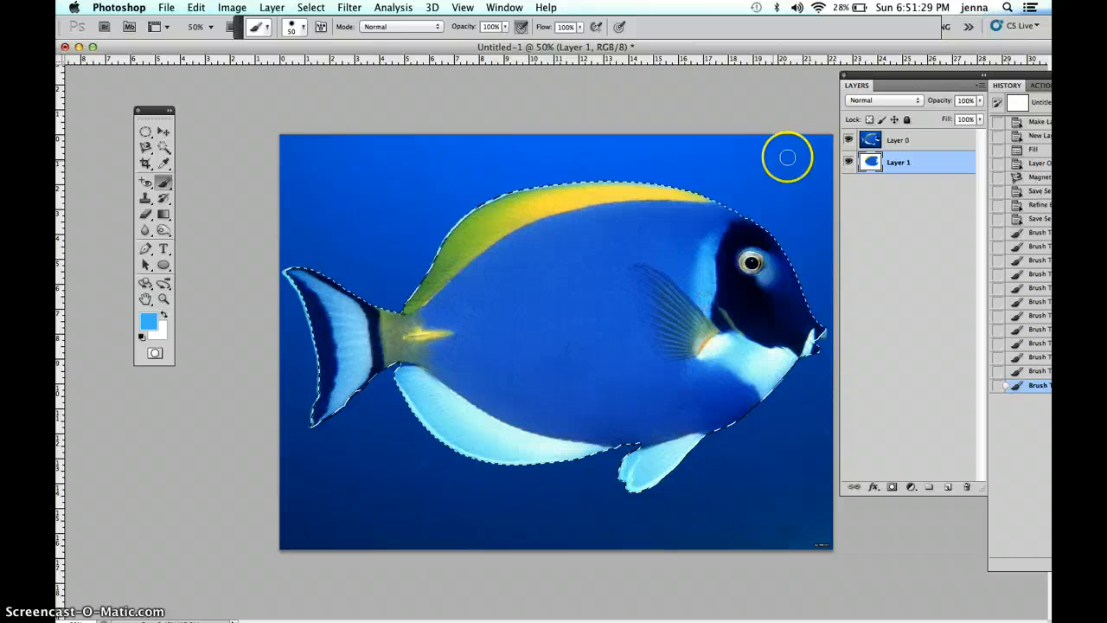
pyautogui.click(847, 140)
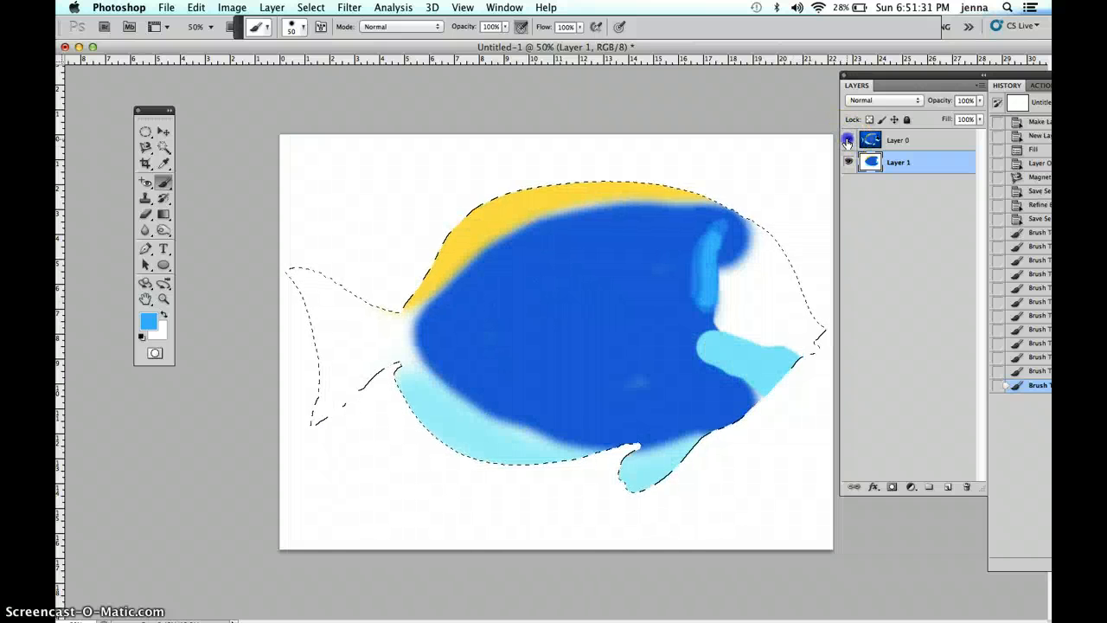
pyautogui.click(848, 139)
# Enlarge the brush to 80 px and widen the light blue stripe behind the eye, checking the paint against the photo.
pyautogui.press(']')
pyautogui.press(']')
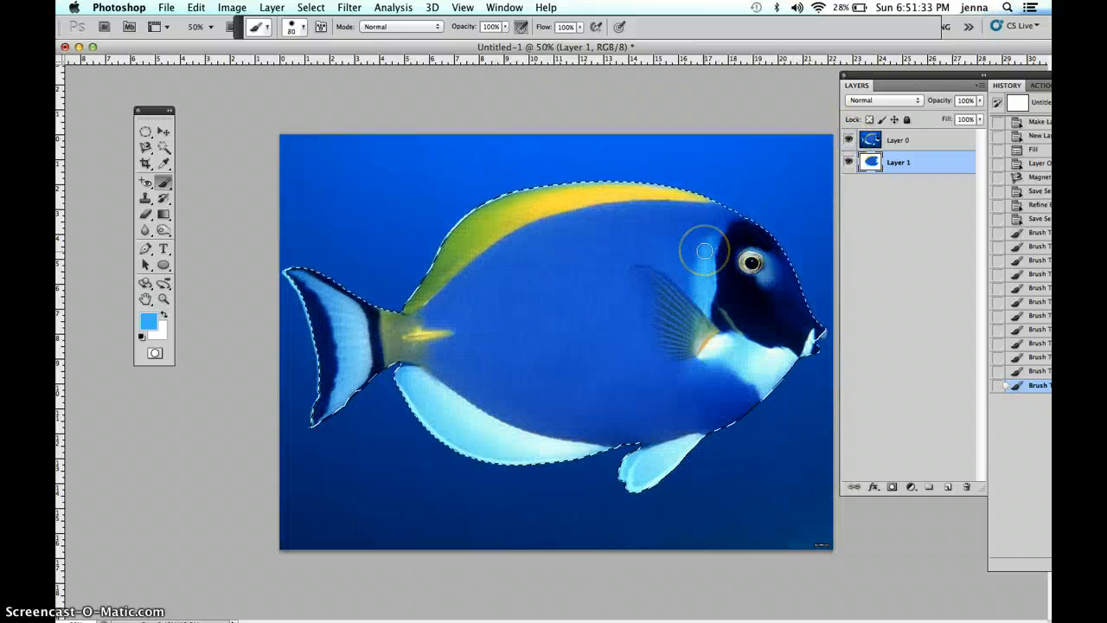
pyautogui.moveTo(702, 280)
pyautogui.mouseDown()
pyautogui.moveTo(707, 247)
pyautogui.moveTo(705, 275)
pyautogui.mouseUp()
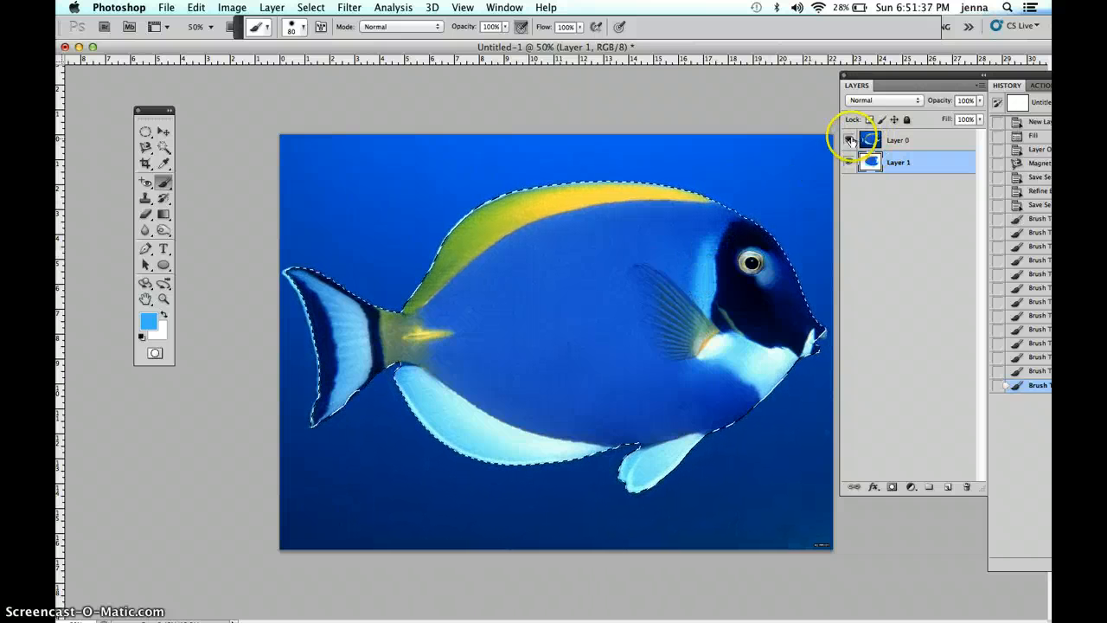
pyautogui.click(849, 140)
pyautogui.click(849, 139)
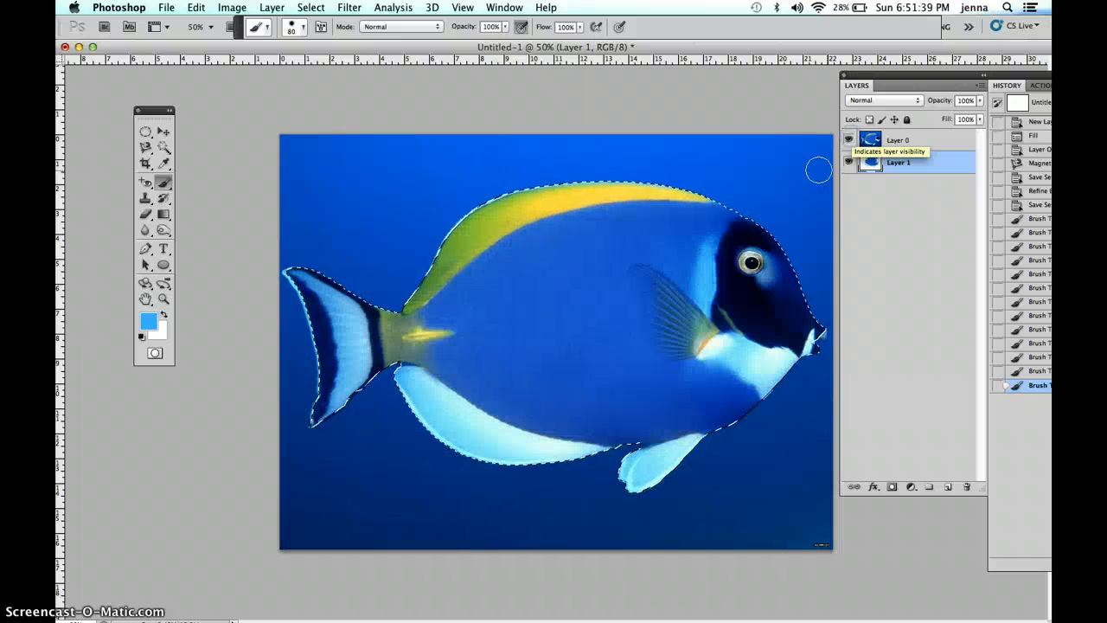
# Sample the near-black navy above the eye and paint the fish's face on Layer 1 with a 175 px brush, finishing with 60 px.
pyautogui.keyDown('alt'); pyautogui.click(744, 234); pyautogui.keyUp('alt')
pyautogui.click(744, 236)
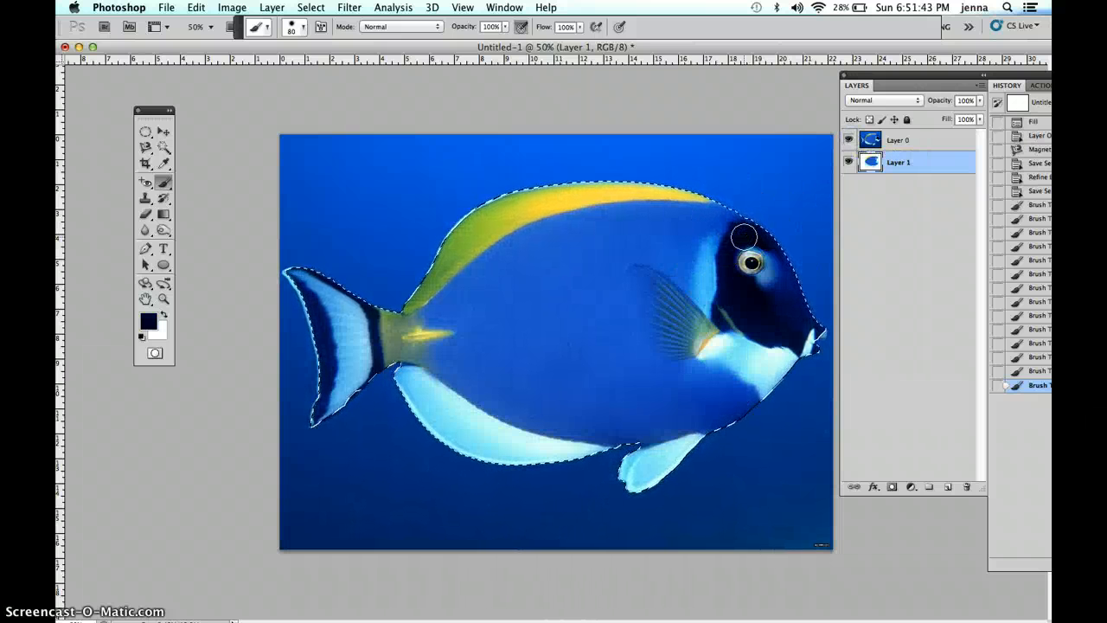
pyautogui.press(']')
pyautogui.press(']')
pyautogui.press(']')
pyautogui.press(']')
pyautogui.press(']')
pyautogui.click(757, 241)
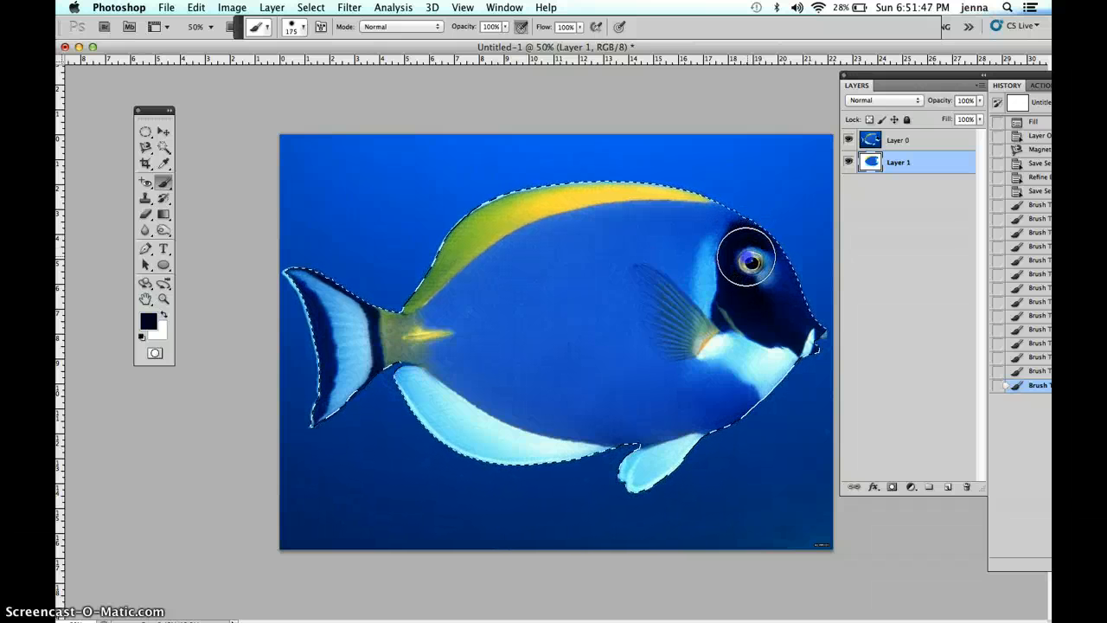
pyautogui.click(749, 304)
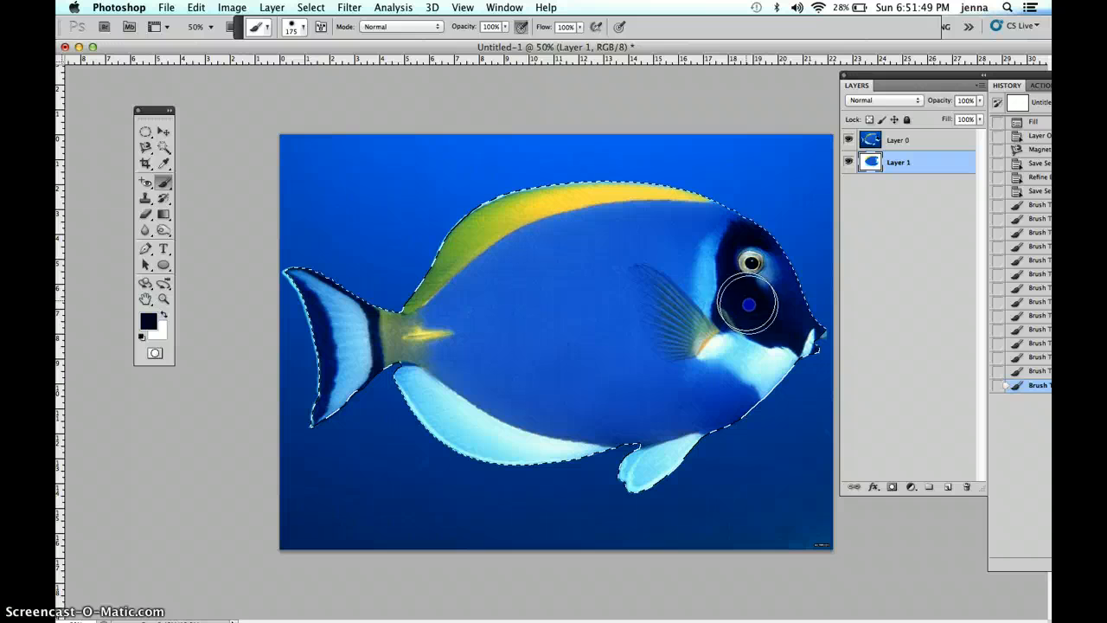
pyautogui.moveTo(762, 315)
pyautogui.mouseDown()
pyautogui.moveTo(791, 317)
pyautogui.moveTo(828, 342)
pyautogui.moveTo(776, 253)
pyautogui.moveTo(760, 254)
pyautogui.mouseUp()
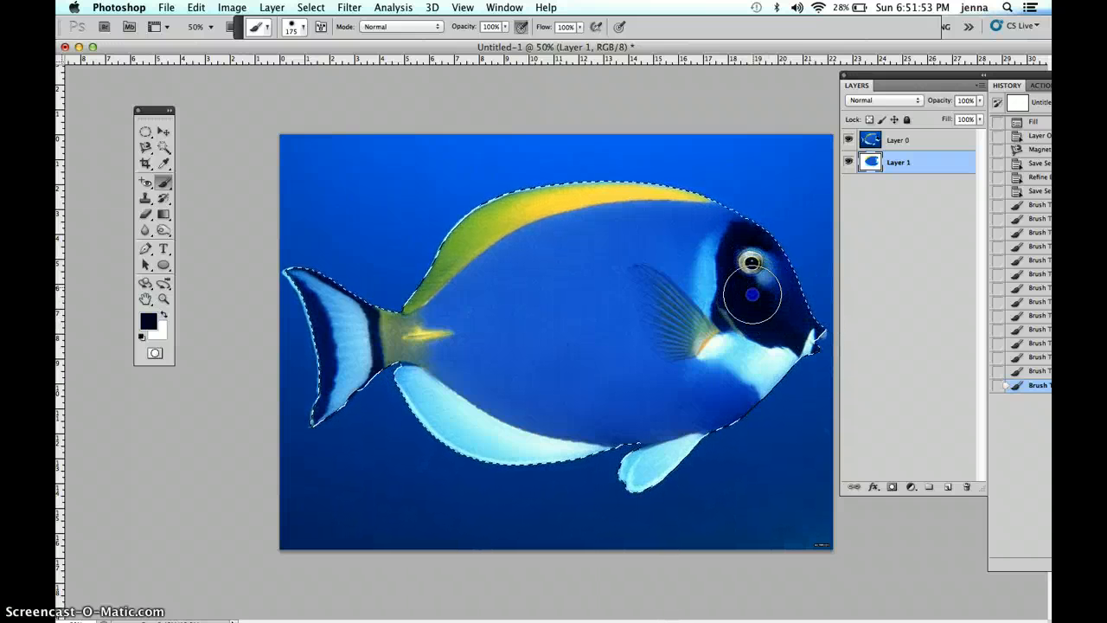
pyautogui.moveTo(752, 295); pyautogui.dragTo(769, 300)
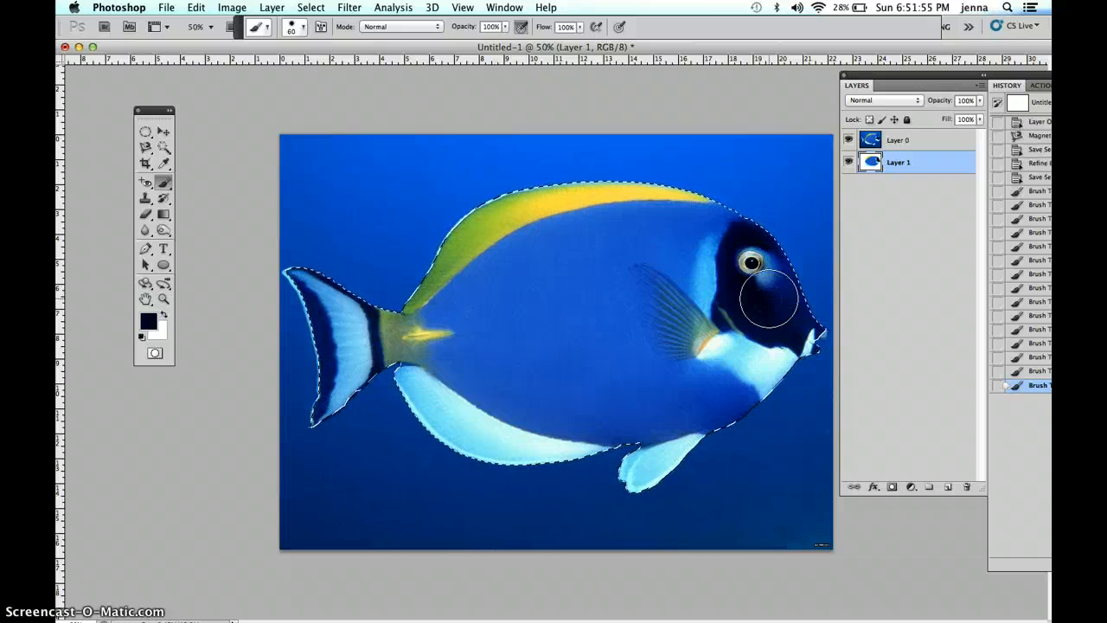
pyautogui.moveTo(726, 295)
pyautogui.mouseDown()
pyautogui.moveTo(746, 320)
pyautogui.moveTo(724, 307)
pyautogui.moveTo(773, 319)
pyautogui.moveTo(772, 309)
pyautogui.moveTo(792, 309)
pyautogui.moveTo(810, 253)
pyautogui.mouseUp()
# Sample the dark blue at the front edge of the head and paint along that edge on Layer 1 with a 150 px brush.
pyautogui.keyDown('alt'); pyautogui.click(795, 280); pyautogui.keyUp('alt')
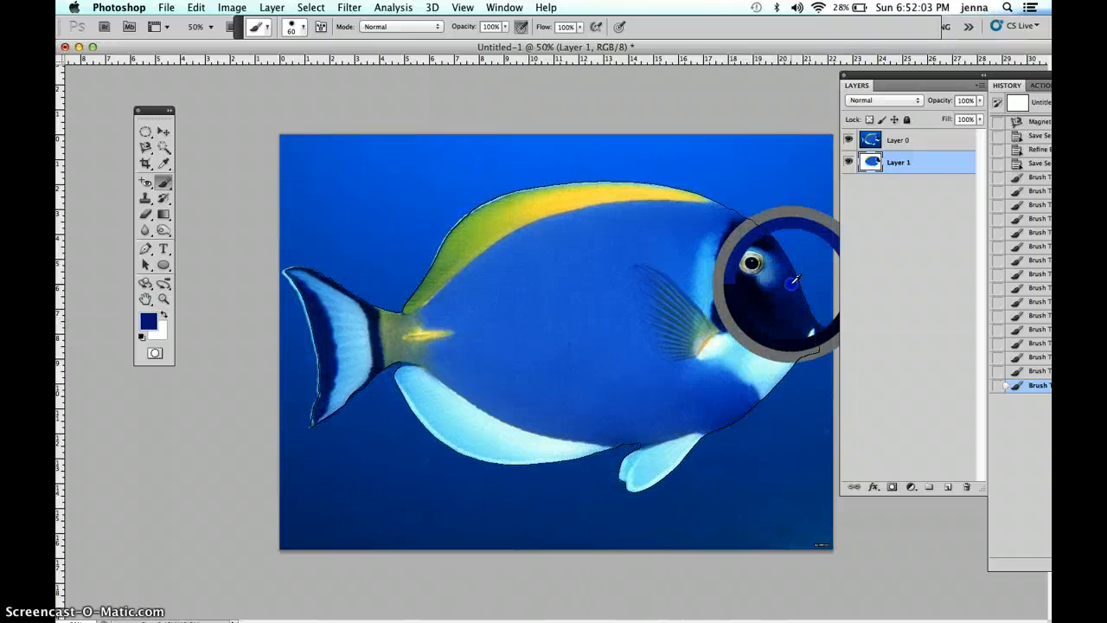
pyautogui.press(']')
pyautogui.press(']')
pyautogui.press(']')
pyautogui.press(']')
pyautogui.press(']')
pyautogui.press(']')
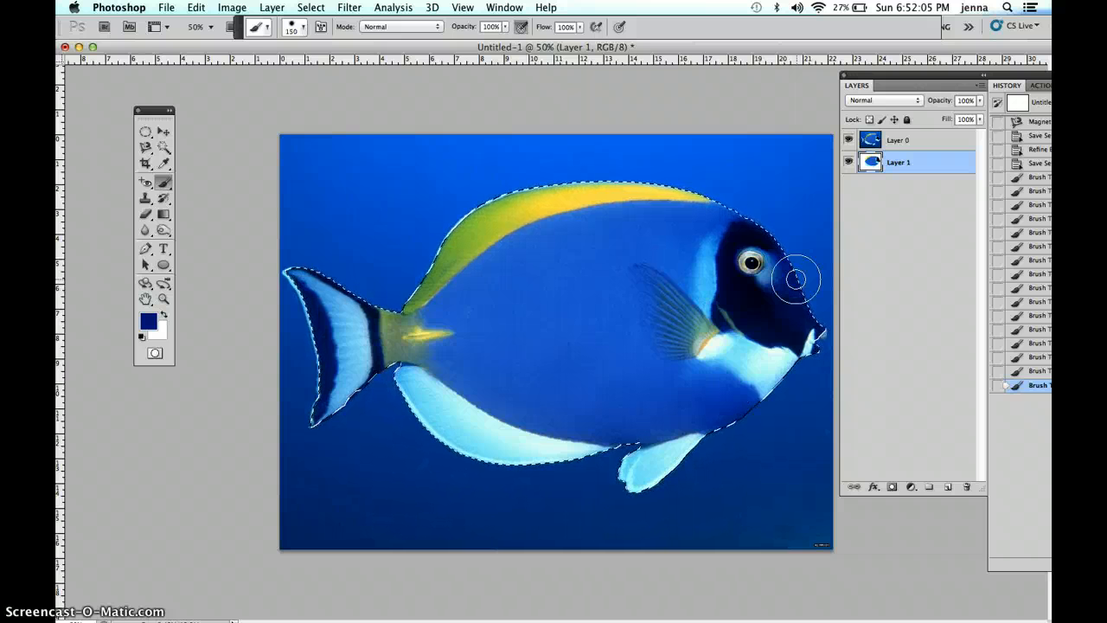
pyautogui.moveTo(794, 257); pyautogui.dragTo(845, 305)
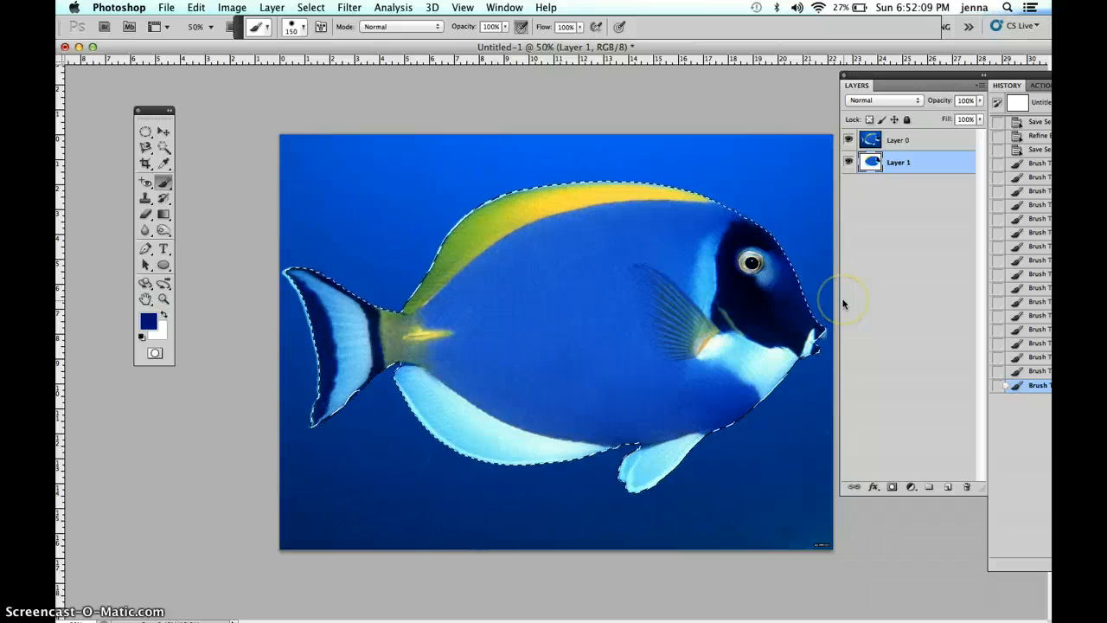
# Reduce the brush to 80 px, sample the medium blue beside the eye, paint the eye patch on Layer 1, and compare with the photo.
pyautogui.press('[')
pyautogui.press('[')
pyautogui.press('[')
pyautogui.press('[')
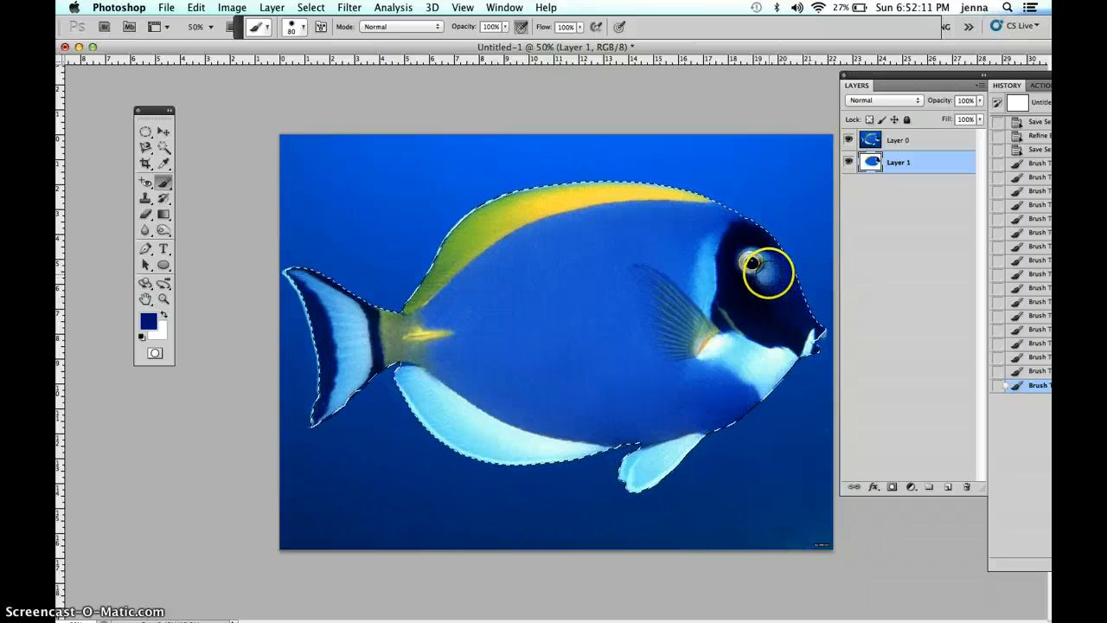
pyautogui.keyDown('alt'); pyautogui.click(768, 272); pyautogui.keyUp('alt')
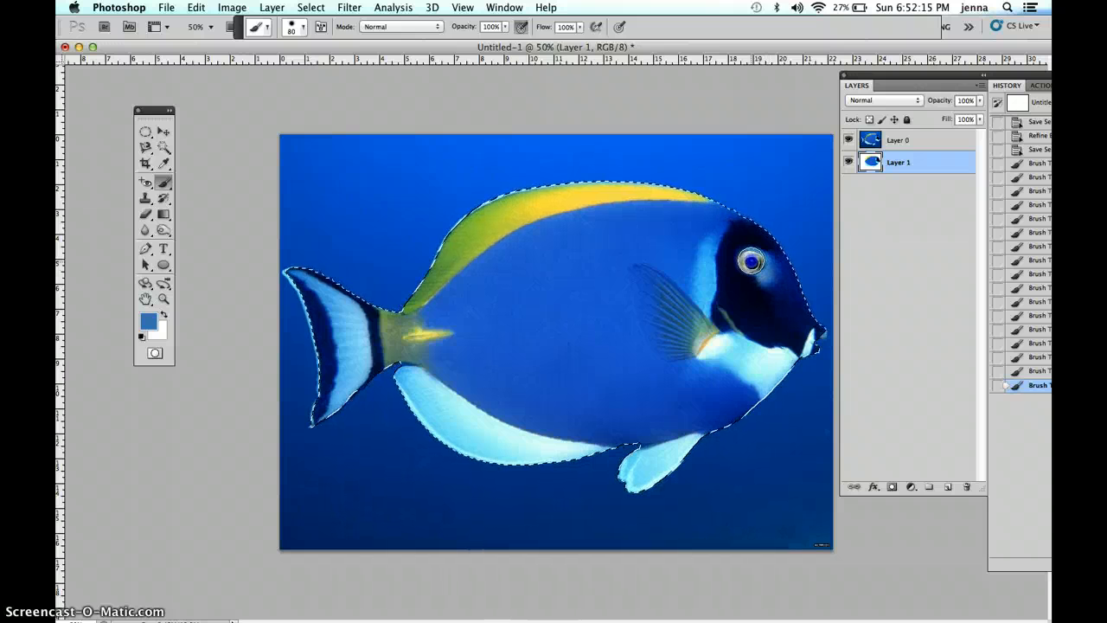
pyautogui.click(751, 260)
pyautogui.click(849, 140)
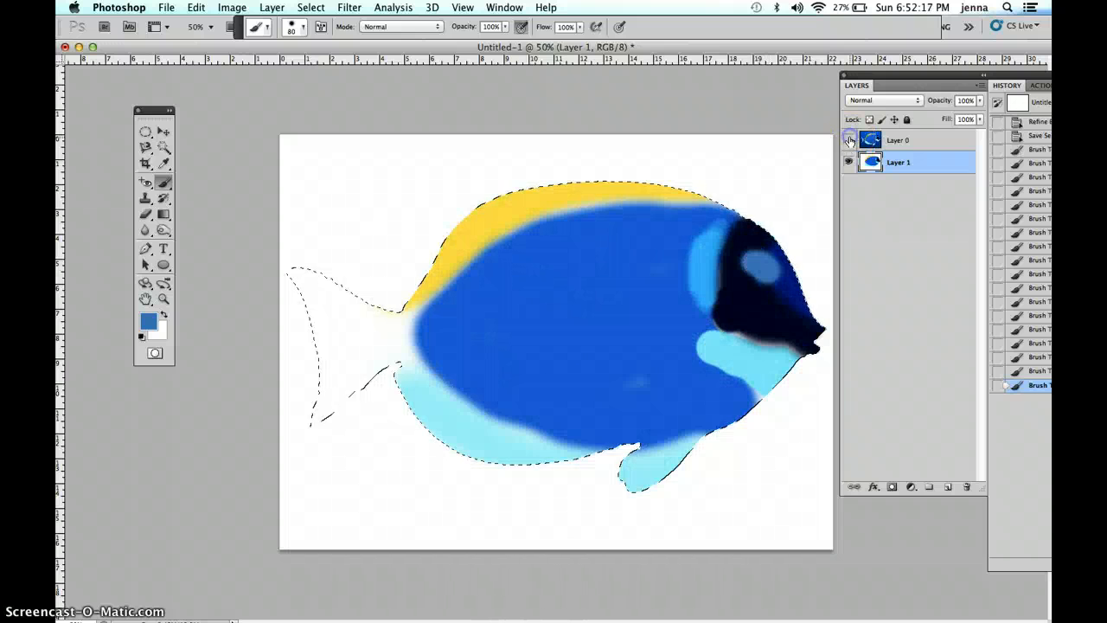
pyautogui.click(849, 139)
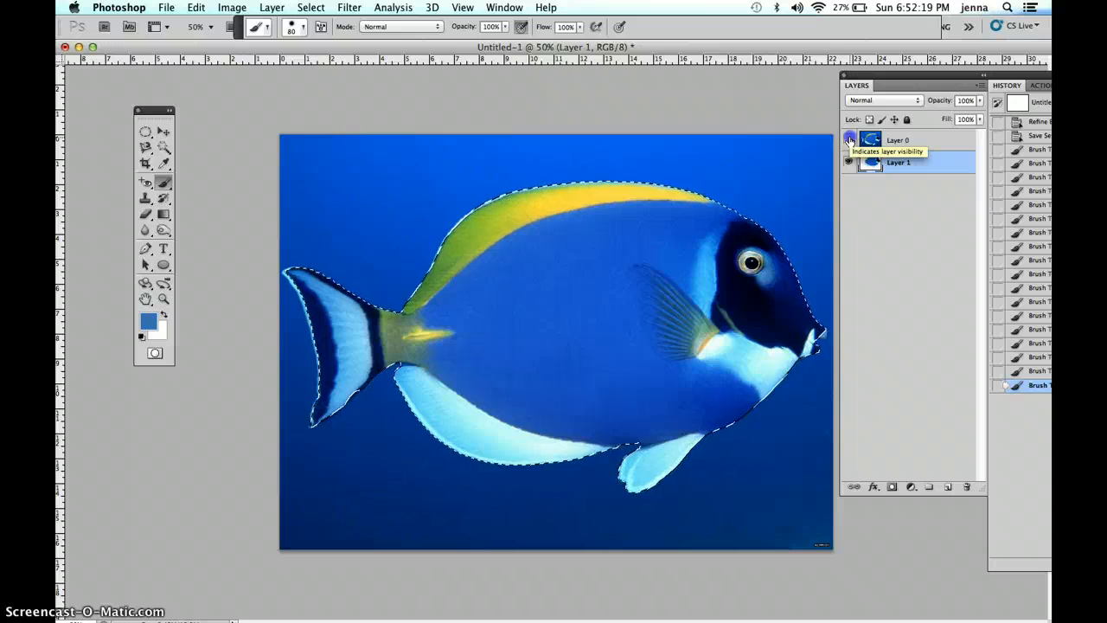
pyautogui.click(848, 139)
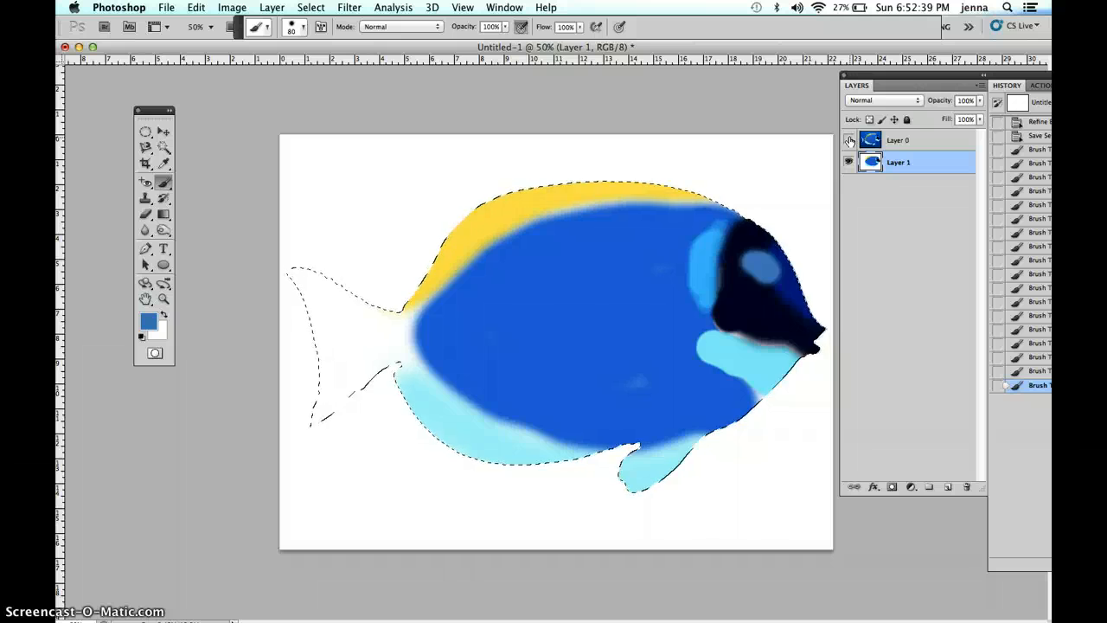
pyautogui.click(849, 140)
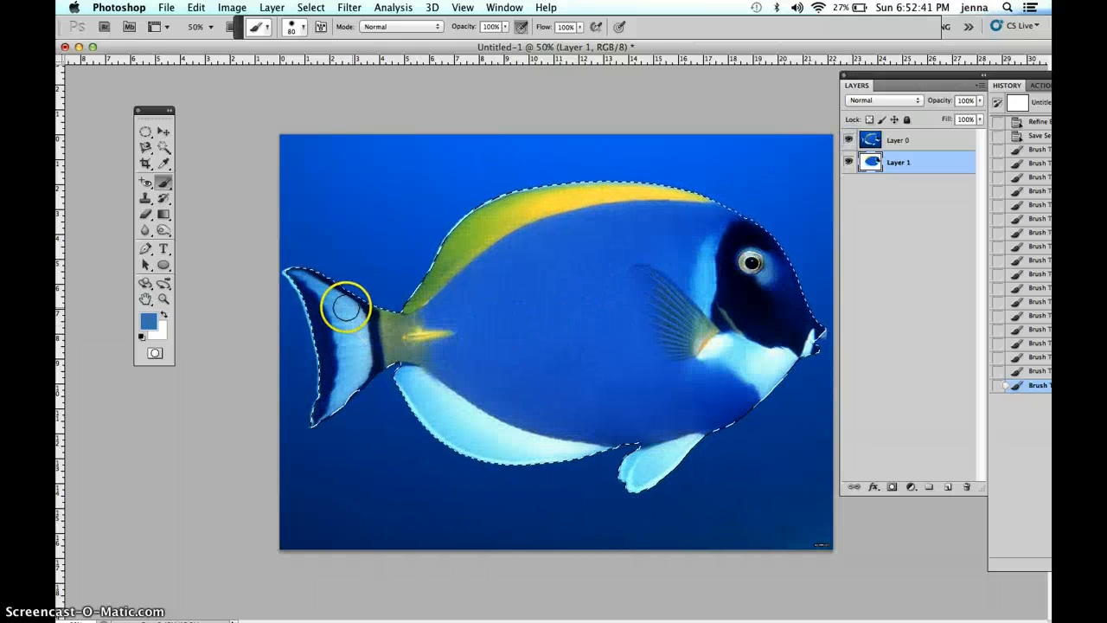
# Sample the dark blue from the rear edge of the fish's tail.
pyautogui.keyDown('alt'); pyautogui.click(302, 297); pyautogui.keyUp('alt')
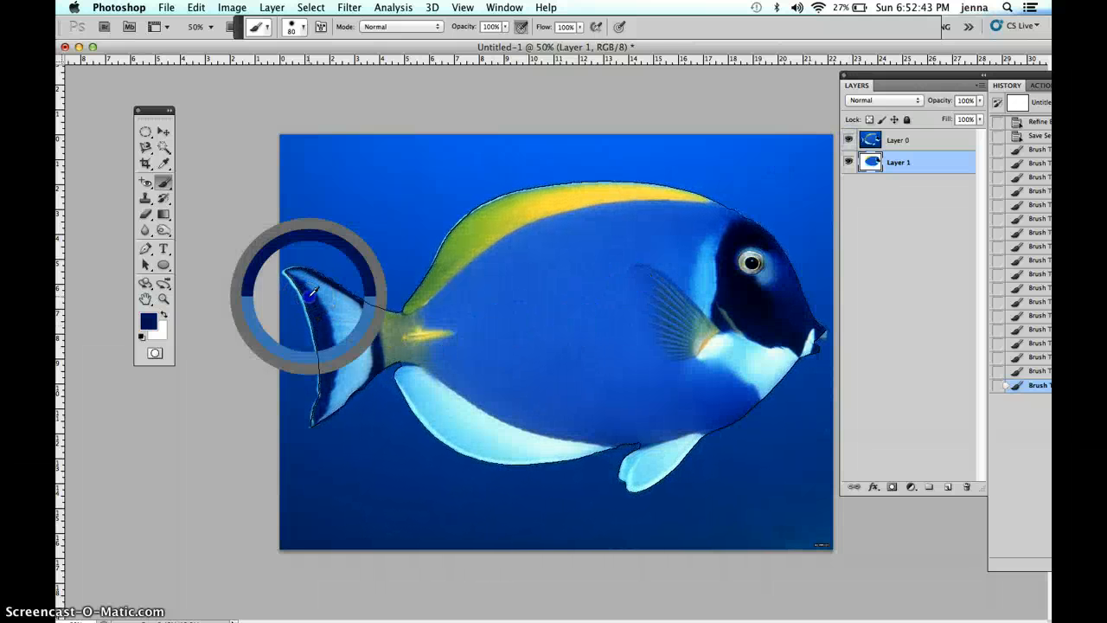